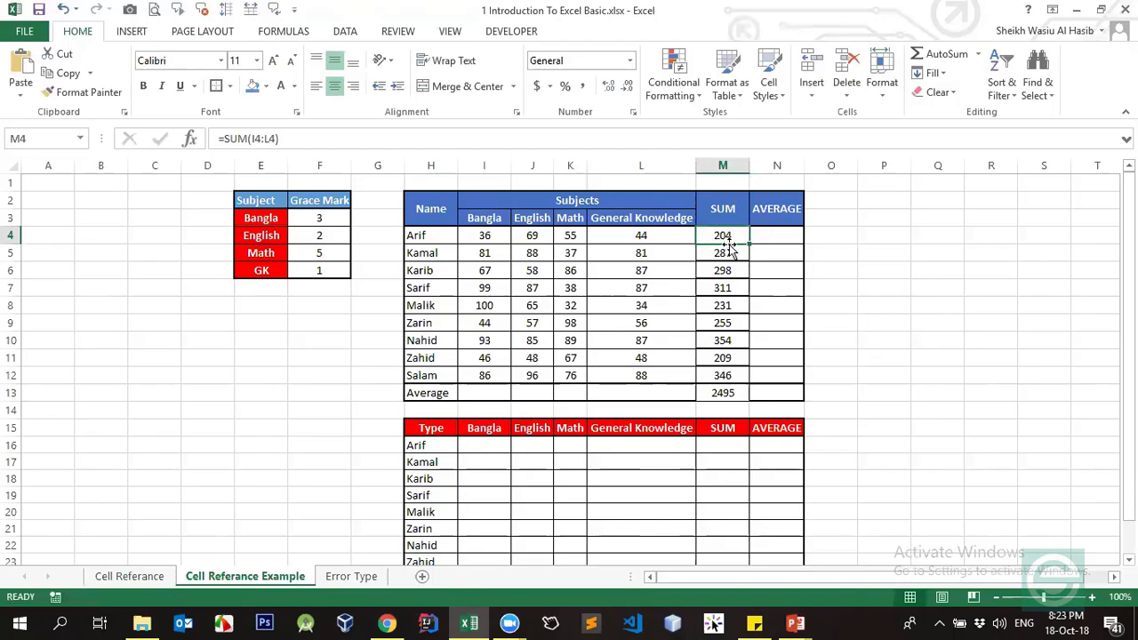
Step: Clear the existing totals from the SUM column, cells M4:M13
{"action": "key", "text": "ctrl+shift+Down"}
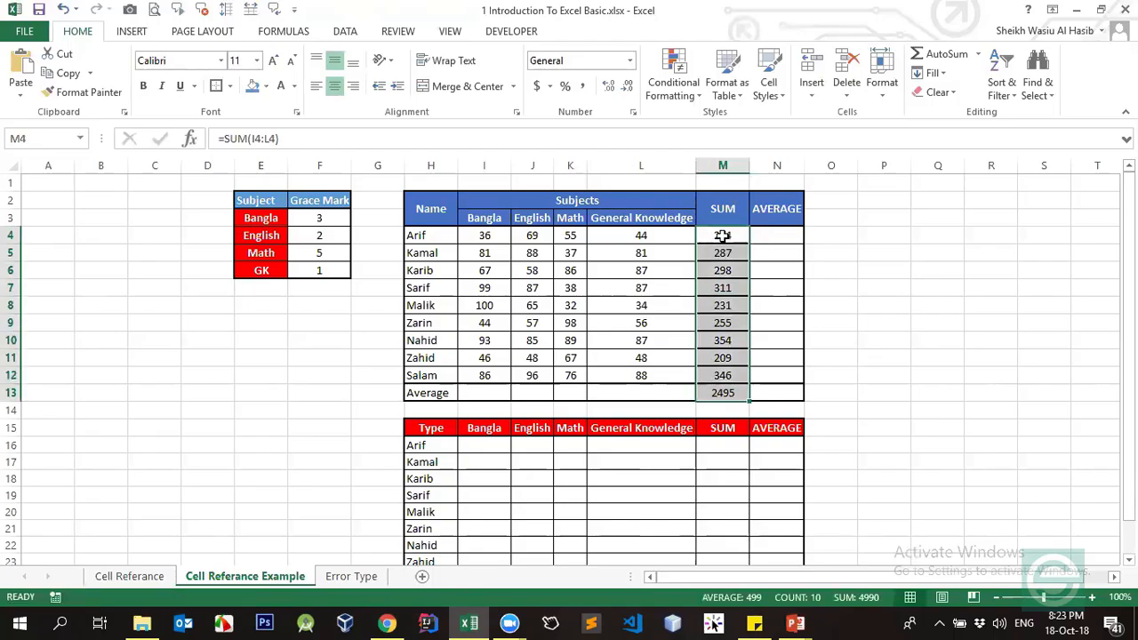
{"action": "key", "text": "Delete"}
{"action": "left_click", "coordinate": [722, 237]}
Step: Apply All Borders to the marks table's data range H4:N13
{"action": "key", "text": "Up"}
{"action": "key", "text": "Left"}
{"action": "key", "text": "Left"}
{"action": "key", "text": "Left"}
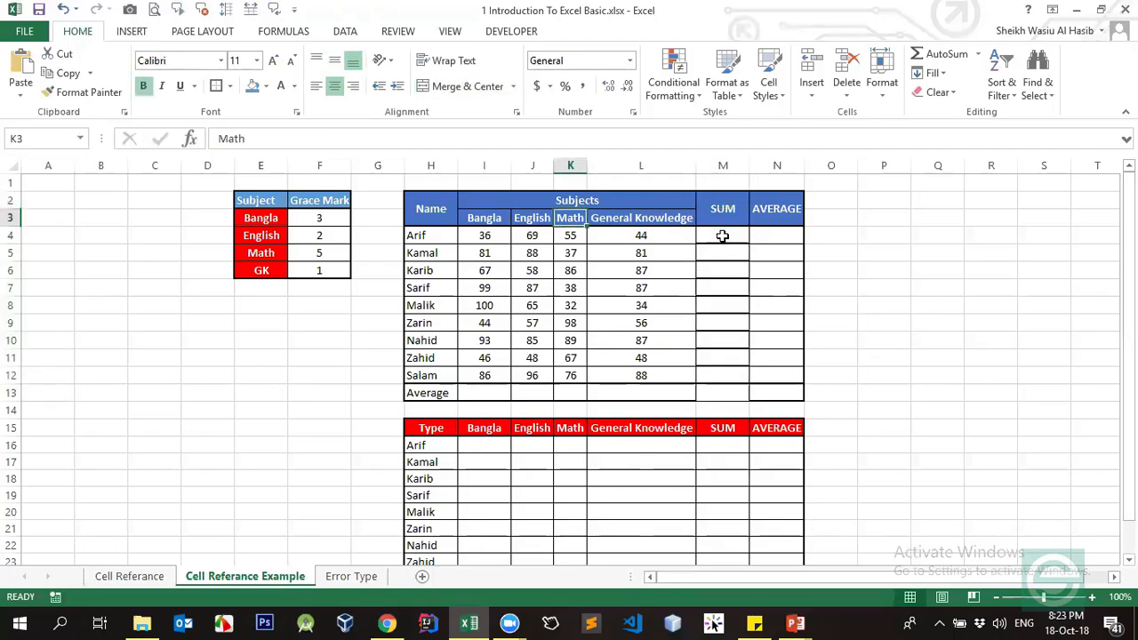
{"action": "key", "text": "Down"}
{"action": "key", "text": "Left"}
{"action": "key", "text": "Left"}
{"action": "key", "text": "shift+Right"}
{"action": "key", "text": "shift+Right"}
{"action": "key", "text": "shift+Right"}
{"action": "key", "text": "shift+Right"}
{"action": "key", "text": "shift+Right"}
{"action": "key", "text": "shift+Right"}
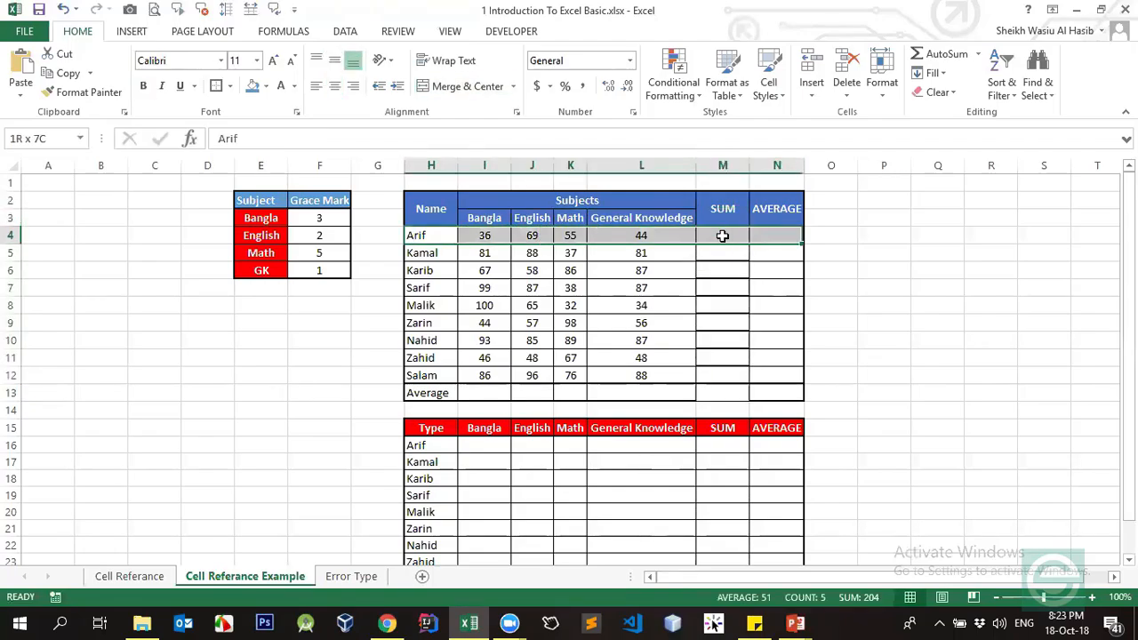
{"action": "key", "text": "ctrl+shift+Down"}
{"action": "key", "text": "alt+h"}
{"action": "key", "text": "b"}
{"action": "key", "text": "a"}
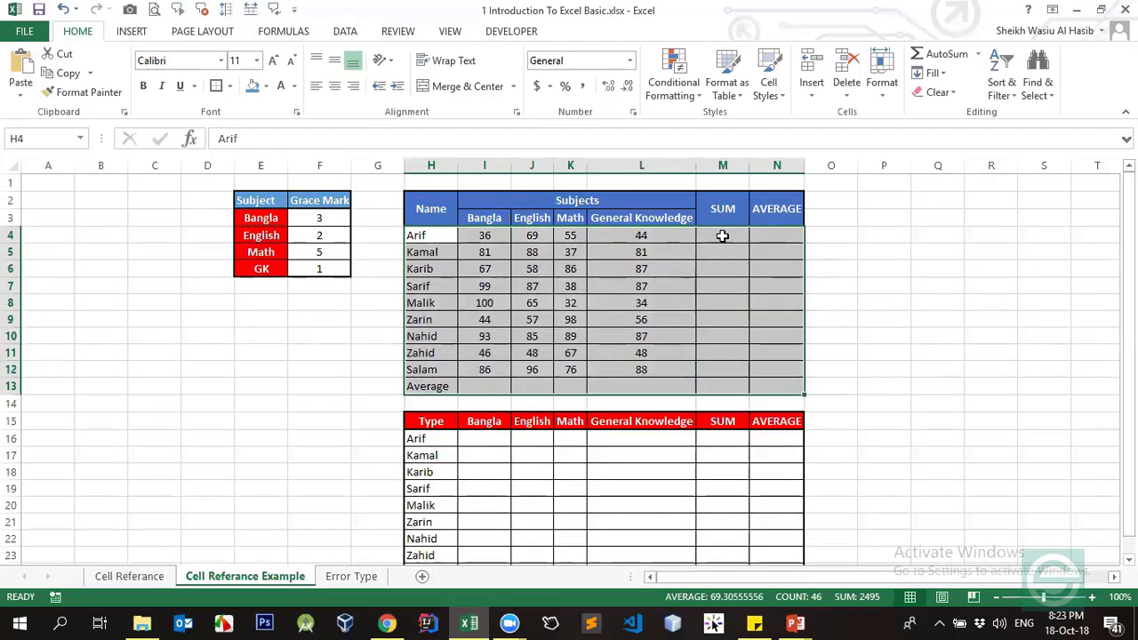
{"action": "key", "text": "shift+Up"}
{"action": "key", "text": "alt"}
{"action": "type", "text": "hbt"}
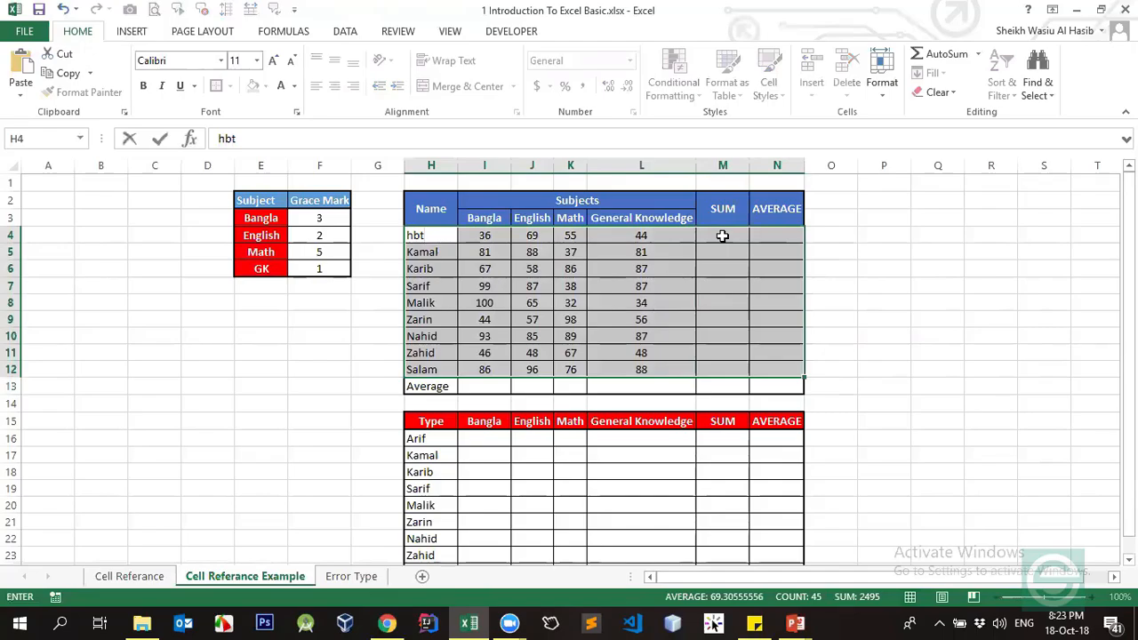
{"action": "key", "text": "Escape"}
{"action": "key", "text": "Return"}
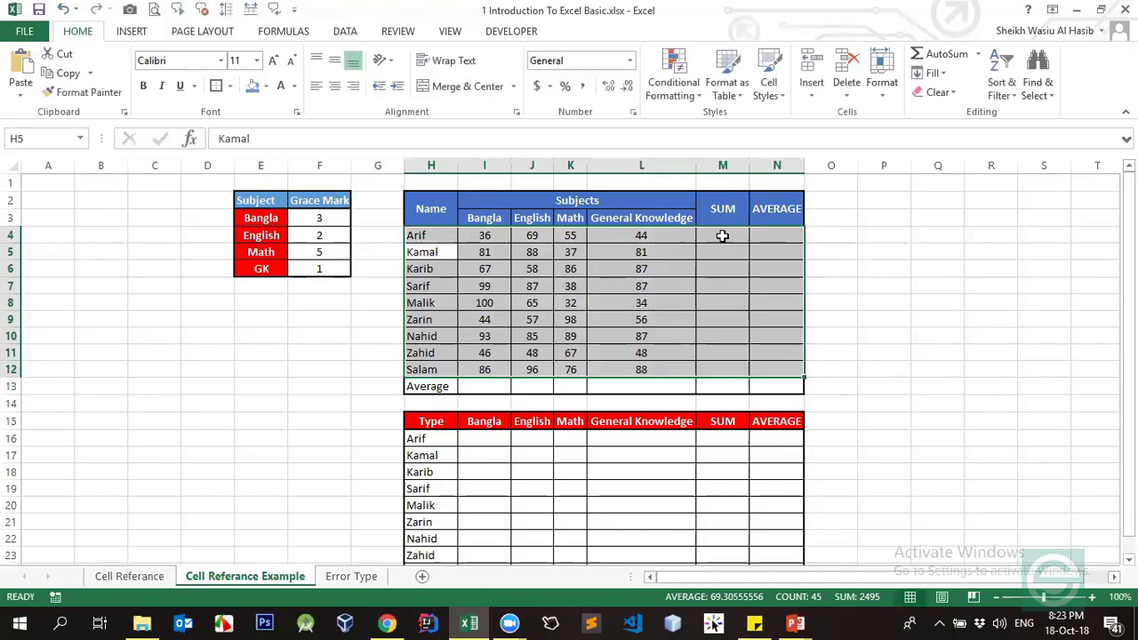
Step: Put a thick box border around the student rows H4:N12, separating them from the Average row
{"action": "key", "text": "Up"}
{"action": "key", "text": "shift+Right"}
{"action": "key", "text": "shift+Right"}
{"action": "key", "text": "shift+Right"}
{"action": "key", "text": "shift+Right"}
{"action": "key", "text": "shift+Right"}
{"action": "key", "text": "shift+Down"}
{"action": "key", "text": "shift+Down"}
{"action": "key", "text": "shift+Down"}
{"action": "key", "text": "shift+Down"}
{"action": "key", "text": "shift+Down"}
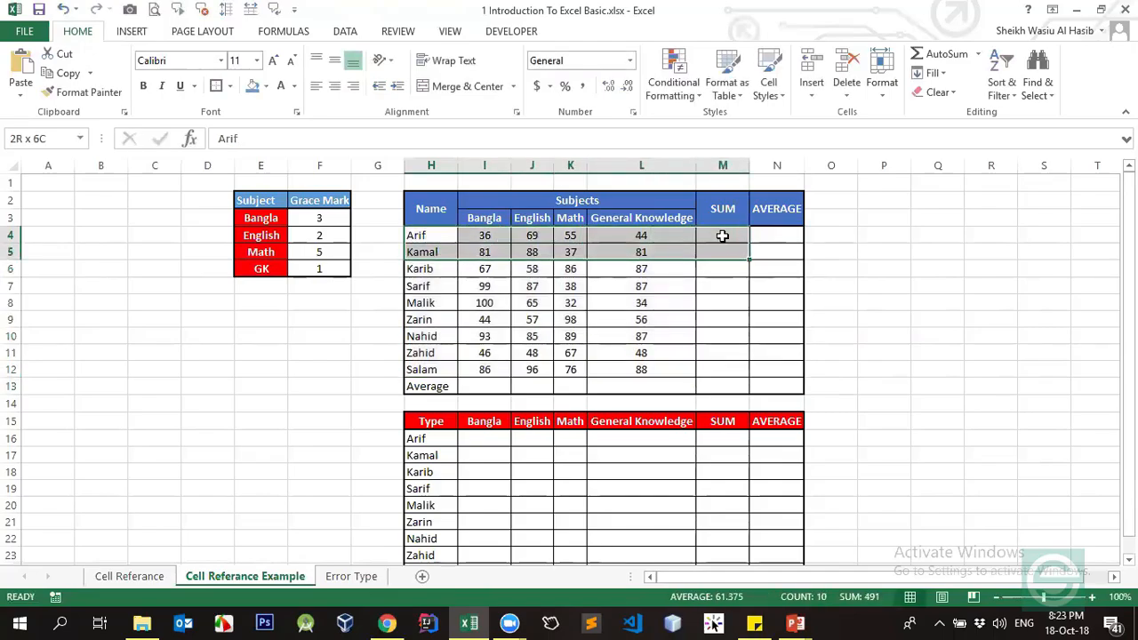
{"action": "key", "text": "shift+Down"}
{"action": "key", "text": "shift+Down"}
{"action": "key", "text": "shift+Down"}
{"action": "key", "text": "shift+Right"}
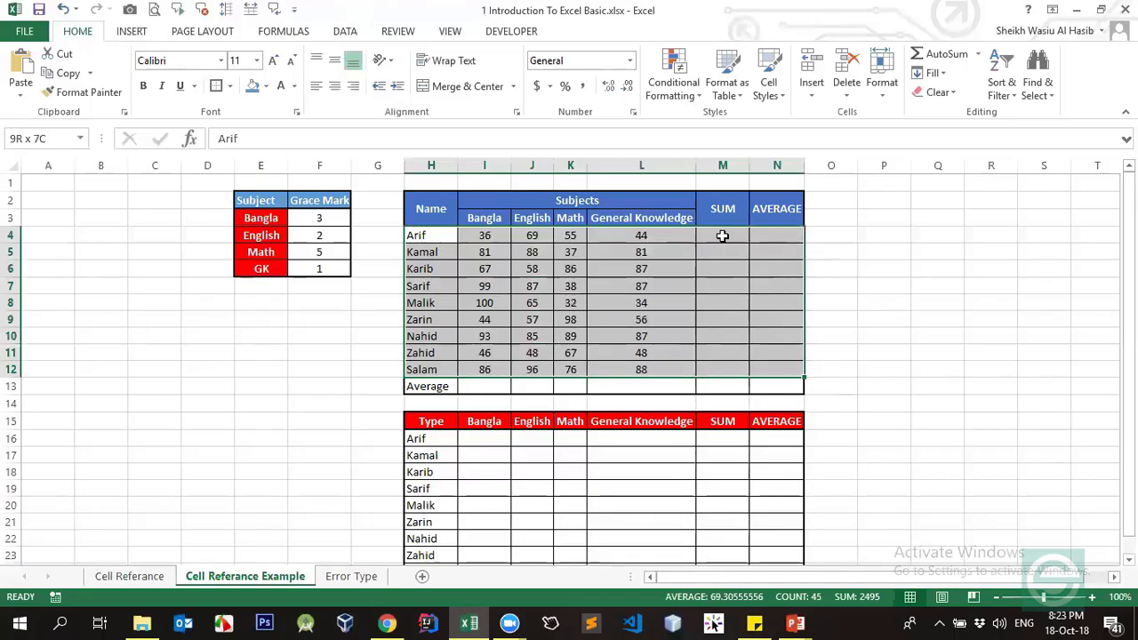
{"action": "key", "text": "Left"}
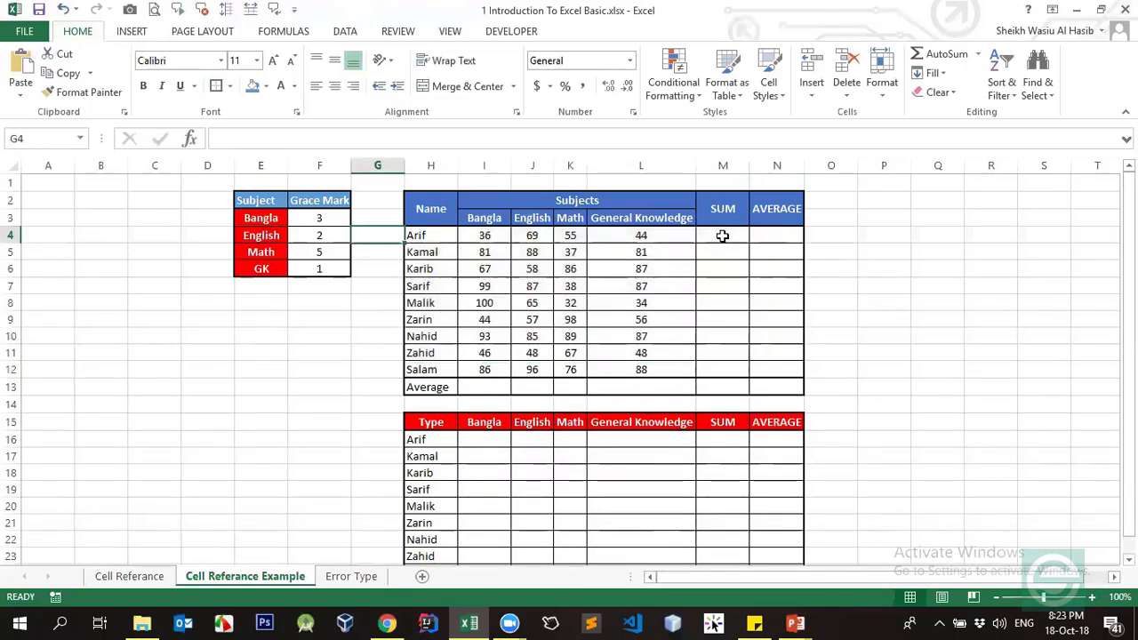
Step: Review the first student's four subject marks in I4:L4 and the matching SUM cell M4
{"action": "key", "text": "Right"}
{"action": "key", "text": "Right"}
{"action": "left_click", "coordinate": [722, 236]}
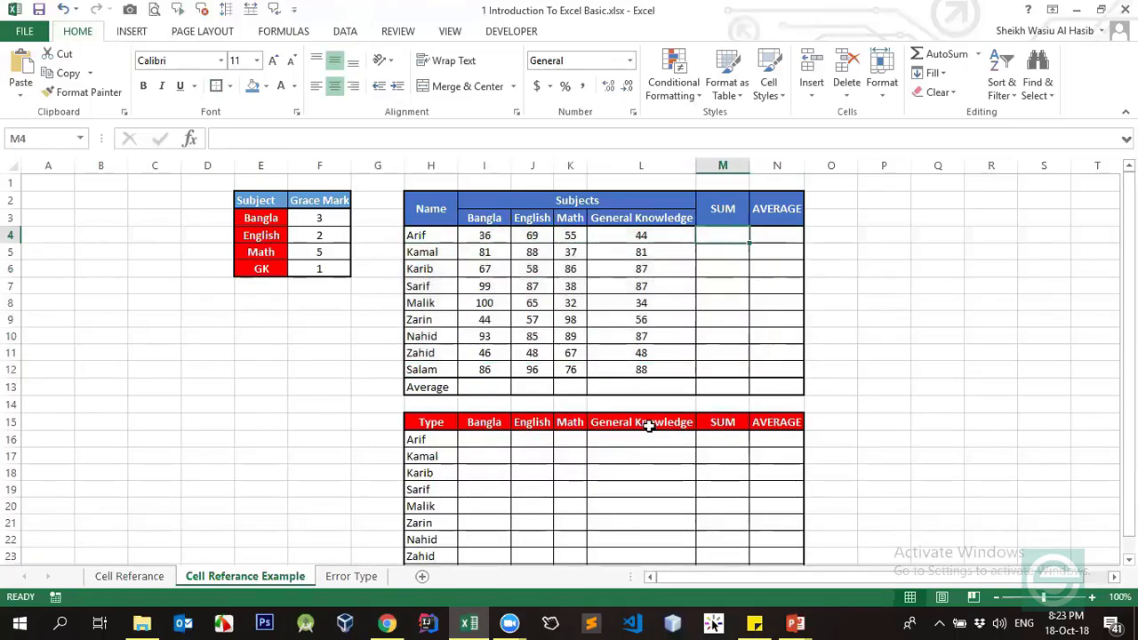
{"action": "left_click", "coordinate": [488, 239]}
{"action": "left_click", "coordinate": [532, 233]}
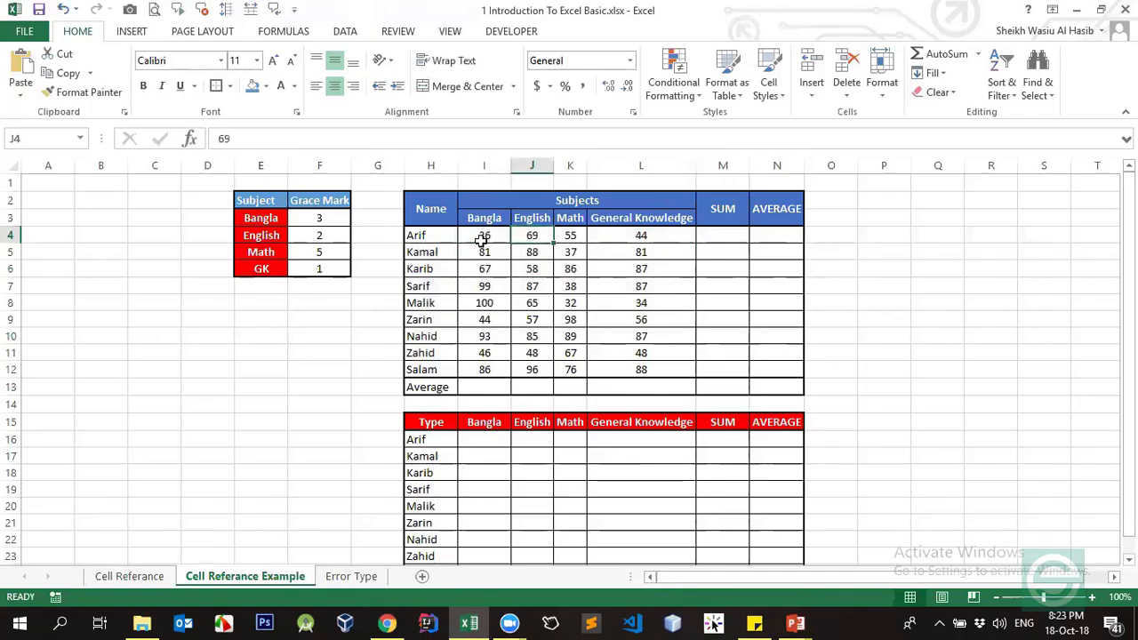
{"action": "left_click", "coordinate": [569, 233]}
{"action": "left_click", "coordinate": [680, 233]}
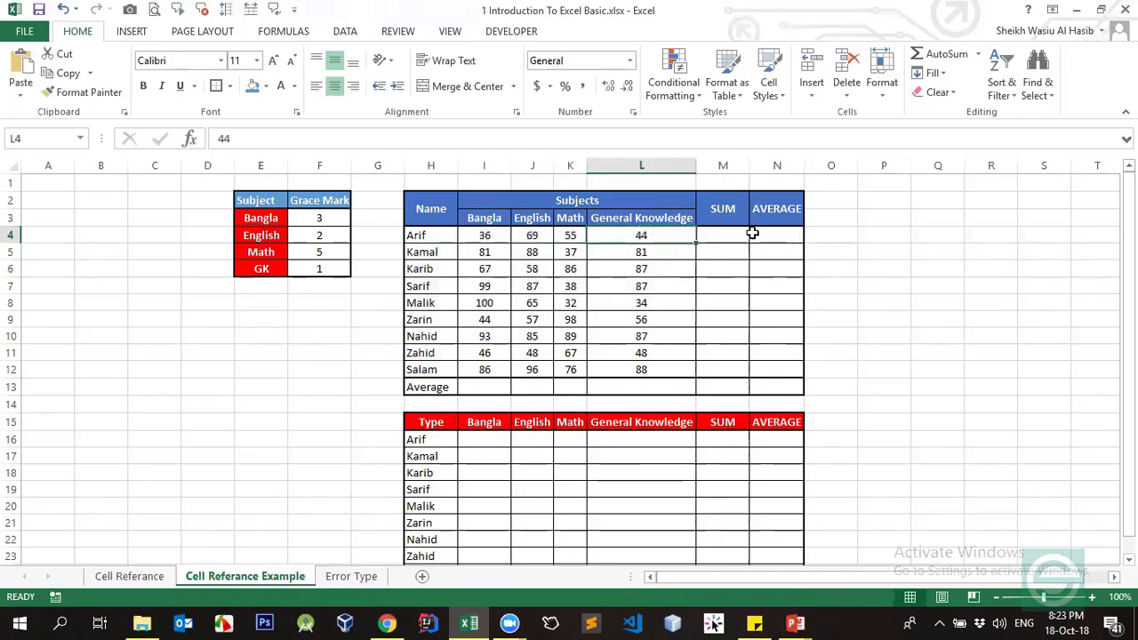
{"action": "left_click", "coordinate": [722, 233]}
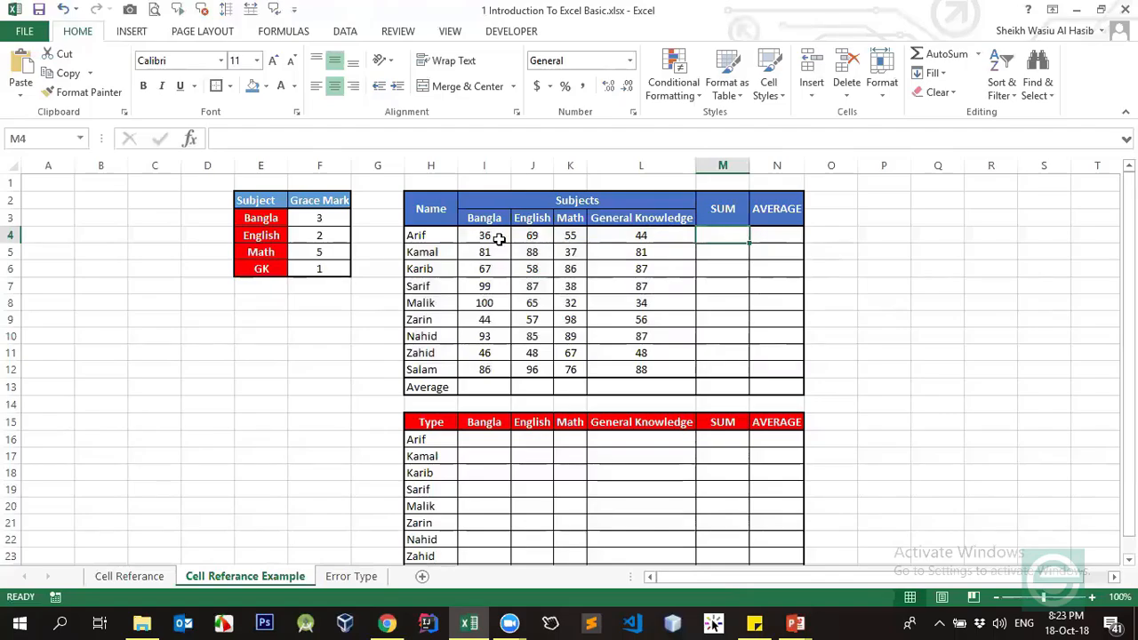
{"action": "left_click_drag", "start_coordinate": [500, 239], "coordinate": [640, 235]}
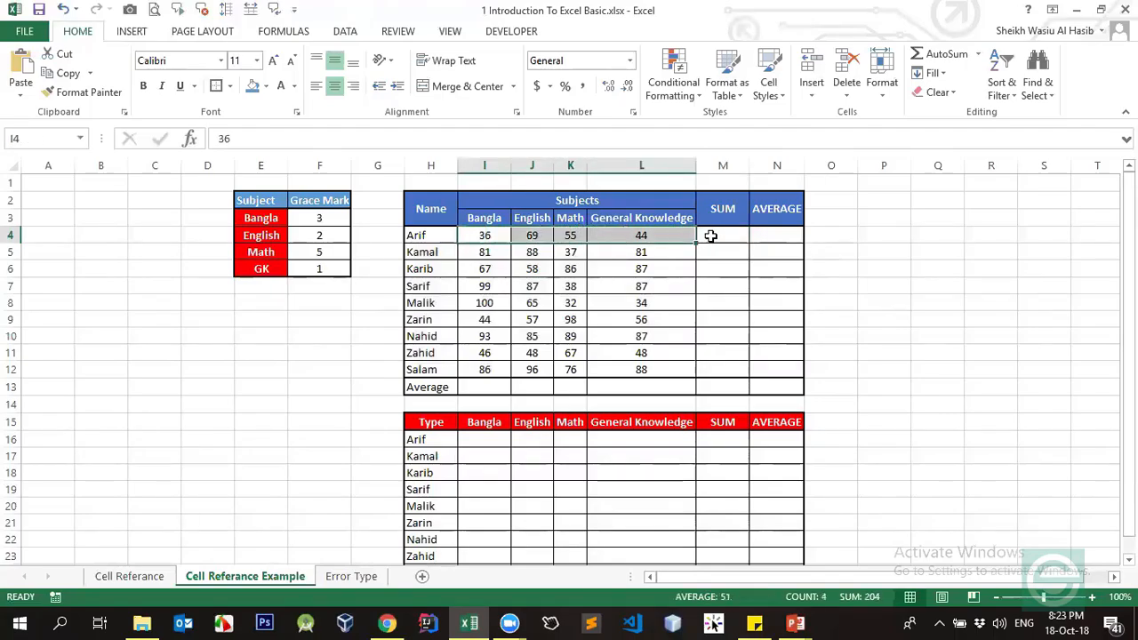
Step: Try adding the first student's marks in M4 with the formula =I4+J4+K4, and clear the cell
{"action": "left_click", "coordinate": [712, 236]}
{"action": "type", "text": "="}
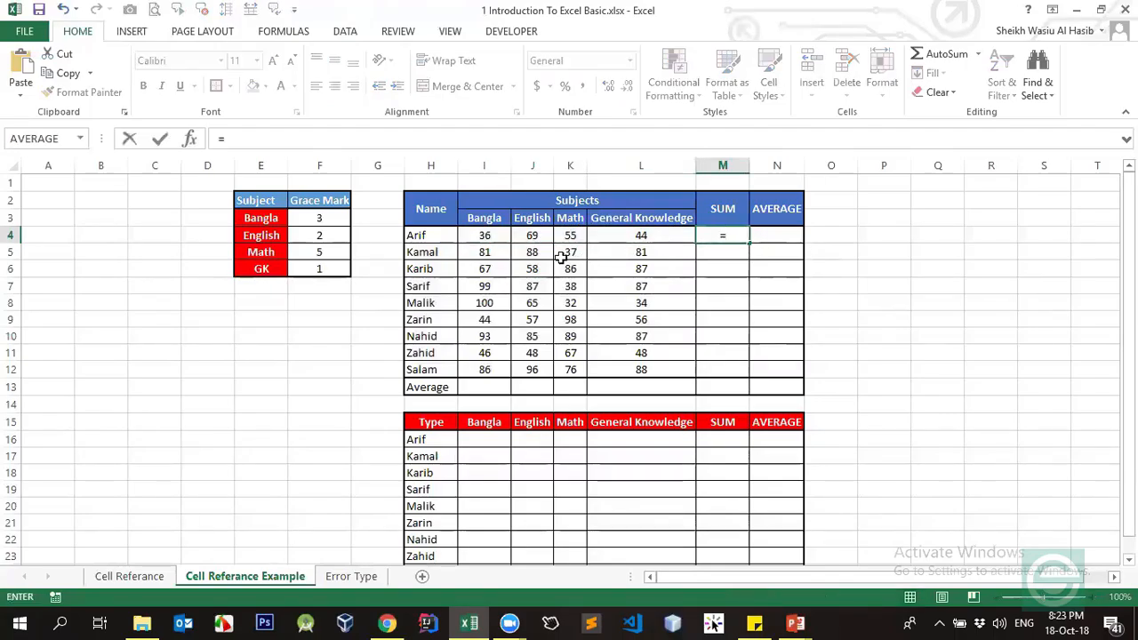
{"action": "left_click", "coordinate": [482, 234]}
{"action": "type", "text": "+"}
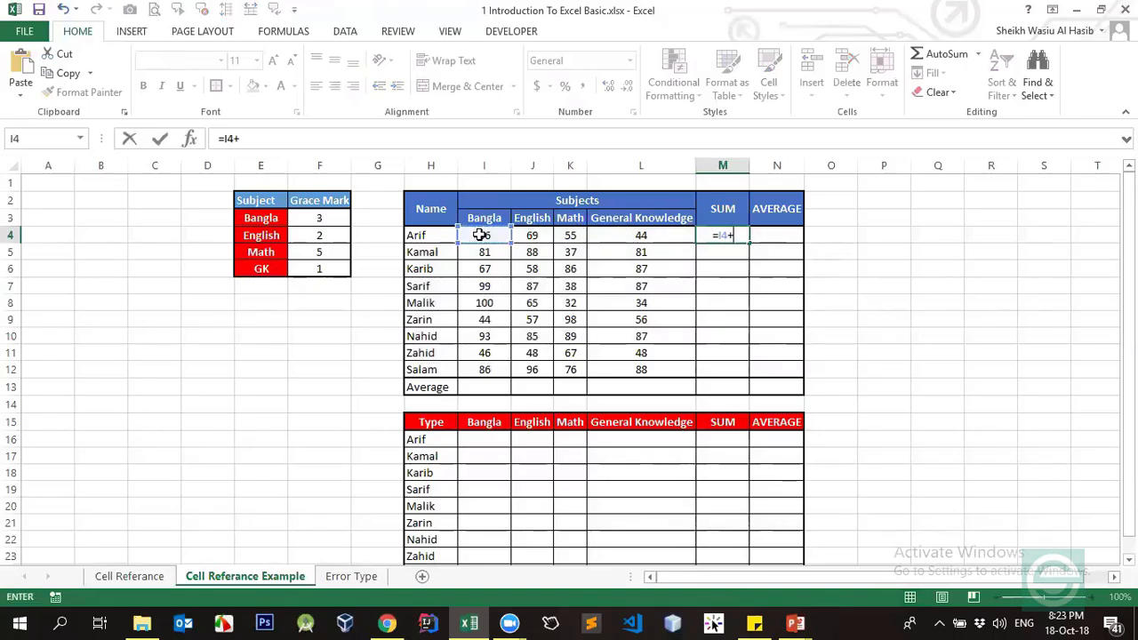
{"action": "left_click", "coordinate": [531, 236]}
{"action": "type", "text": "+"}
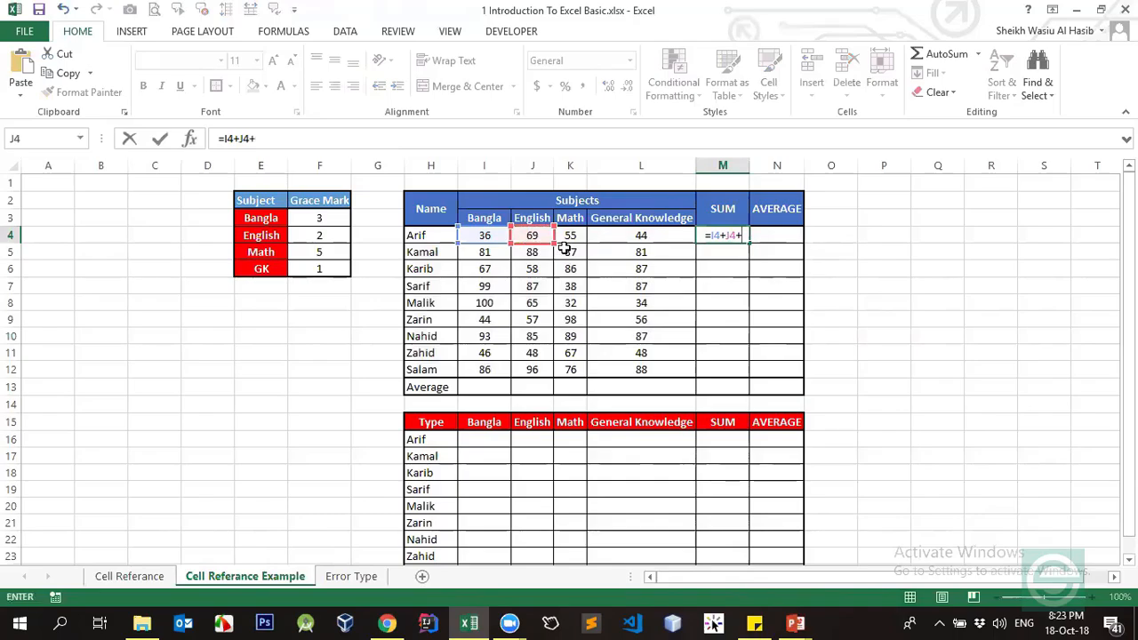
{"action": "left_click", "coordinate": [578, 236]}
{"action": "key", "text": "Return"}
{"action": "key", "text": "Up"}
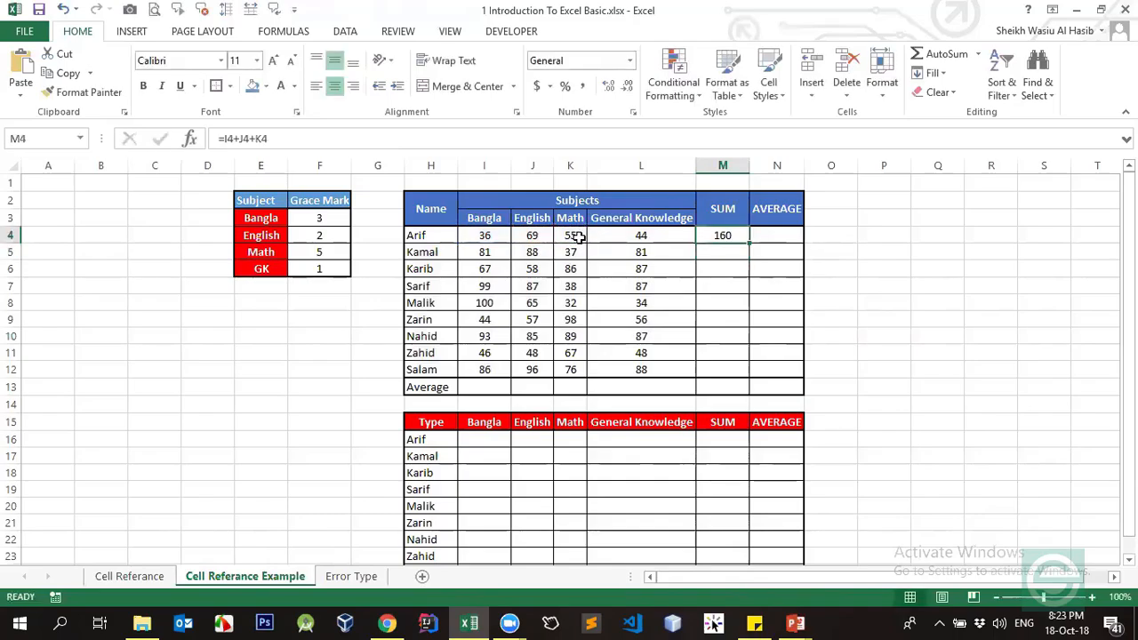
{"action": "key", "text": "Delete"}
Step: Total the first student's marks in M4 with the formula =SUM(I4:L4)
{"action": "type", "text": "=sum"}
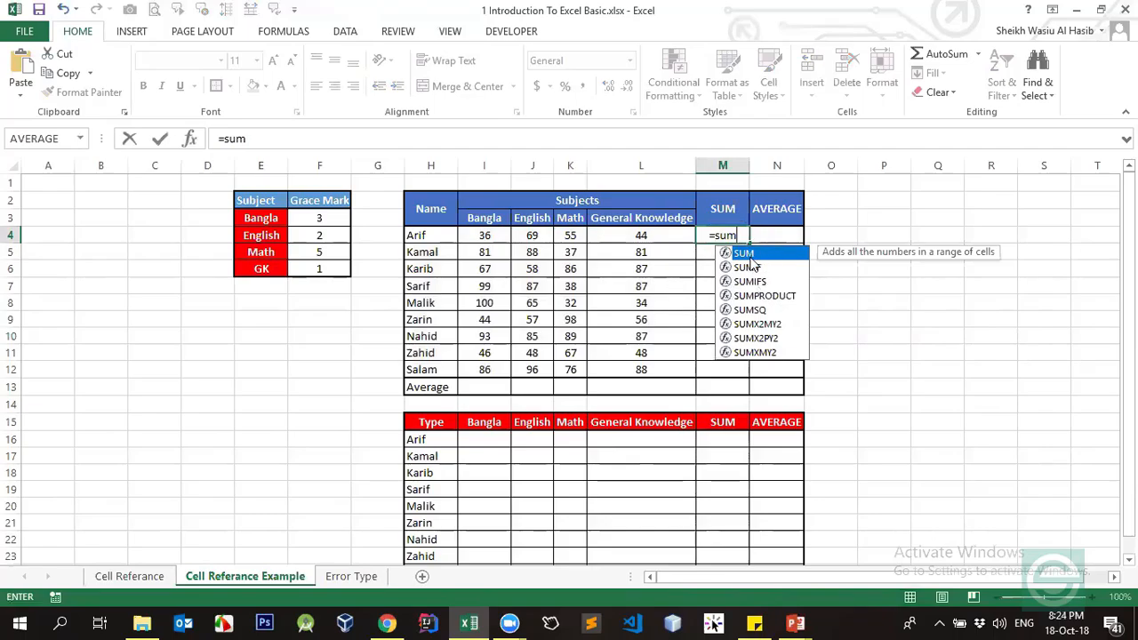
{"action": "key", "text": "Tab"}
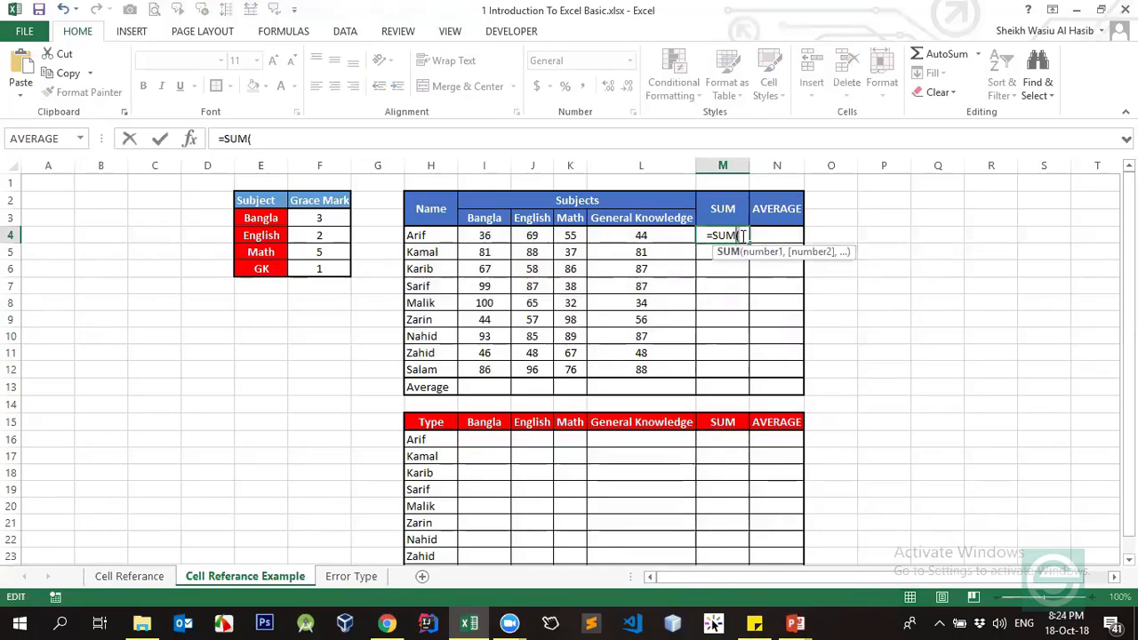
{"action": "left_click", "coordinate": [743, 234]}
{"action": "left_click_drag", "start_coordinate": [471, 237], "coordinate": [617, 235]}
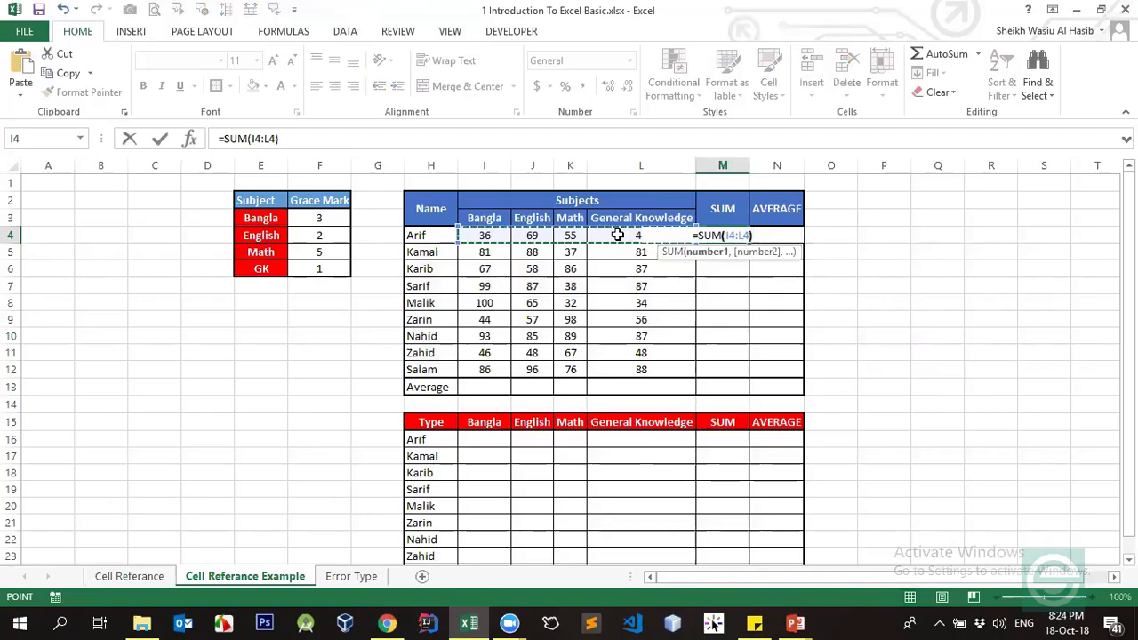
{"action": "key", "text": "Return"}
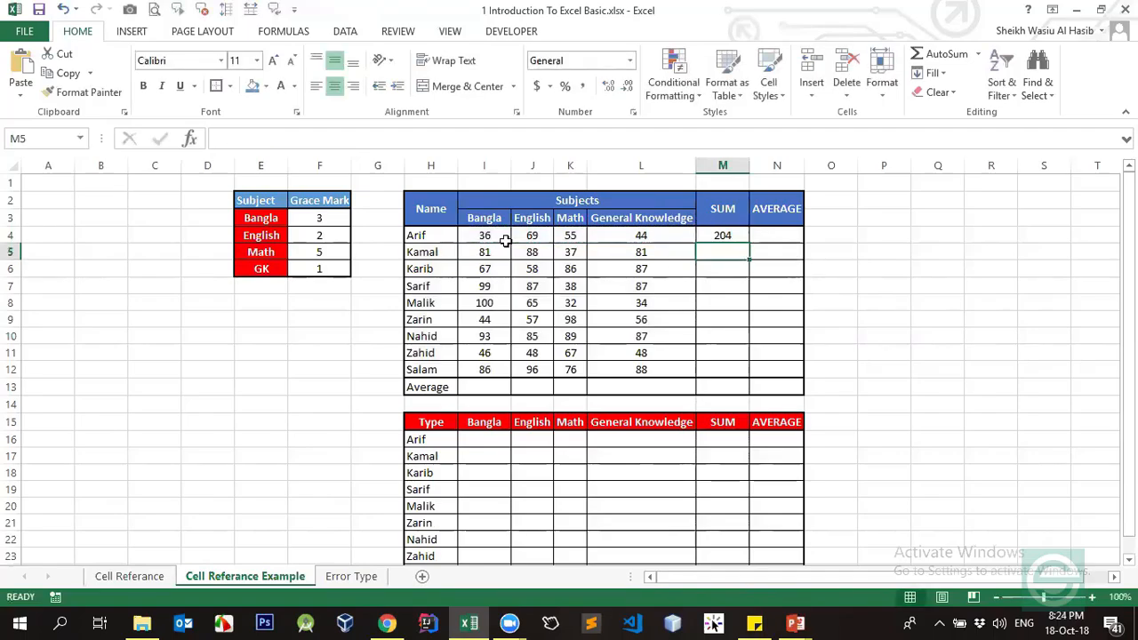
Step: Check the status bar calculations for the first student's marks I4:L4 and the Bangla marks I4:I12
{"action": "left_click_drag", "start_coordinate": [505, 238], "coordinate": [617, 228]}
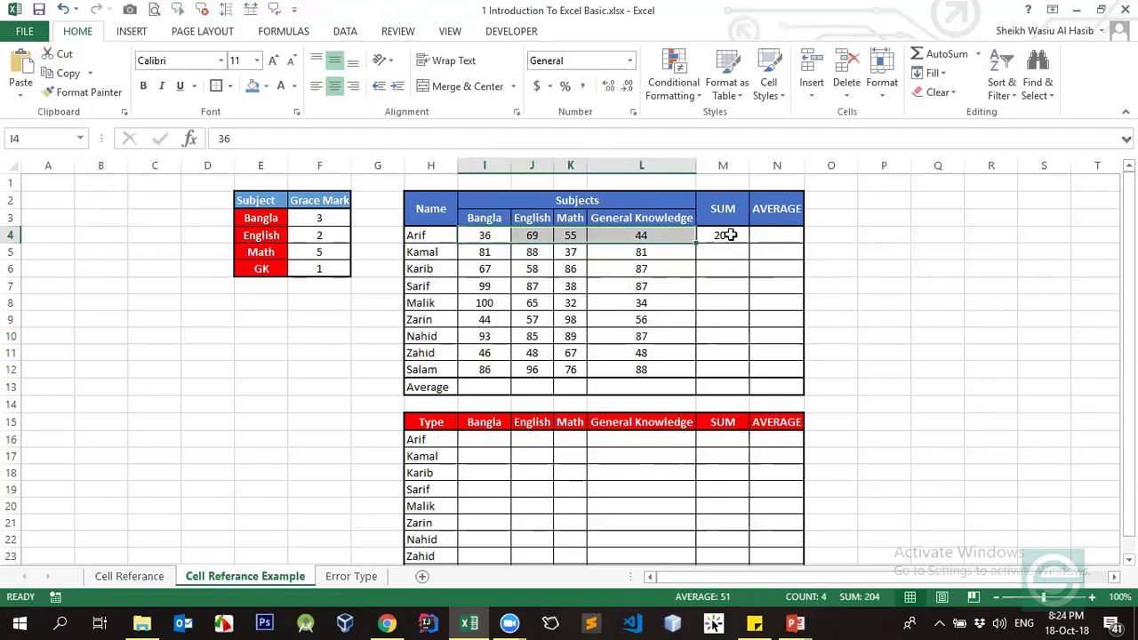
{"action": "left_click_drag", "start_coordinate": [472, 236], "coordinate": [485, 354]}
{"action": "left_click_drag", "start_coordinate": [490, 237], "coordinate": [488, 375]}
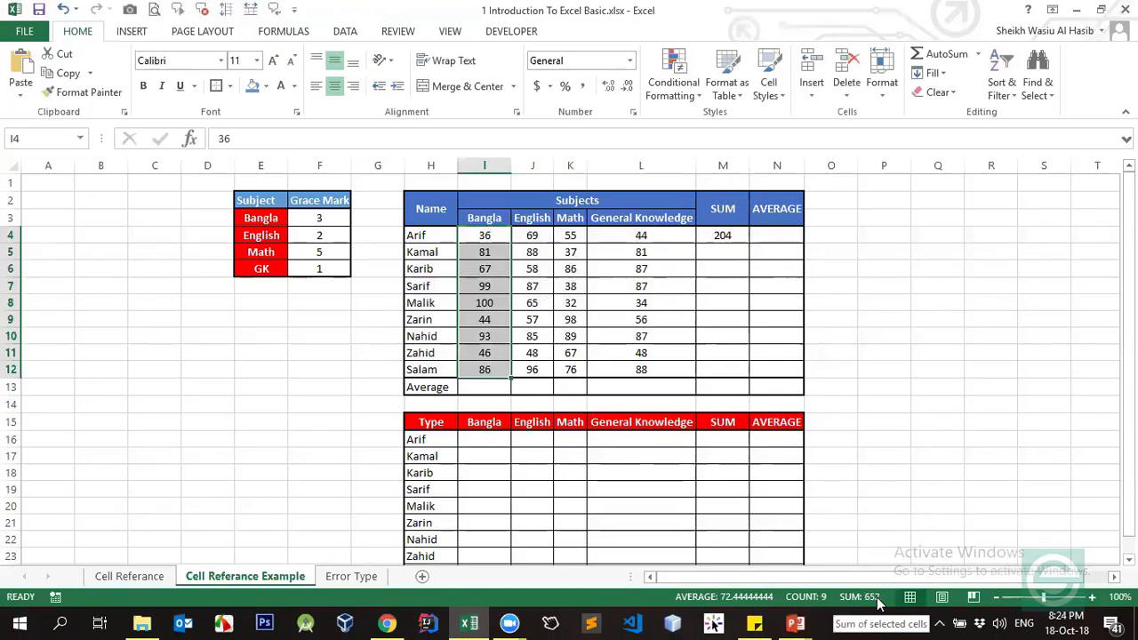
{"action": "left_click_drag", "start_coordinate": [488, 237], "coordinate": [604, 236]}
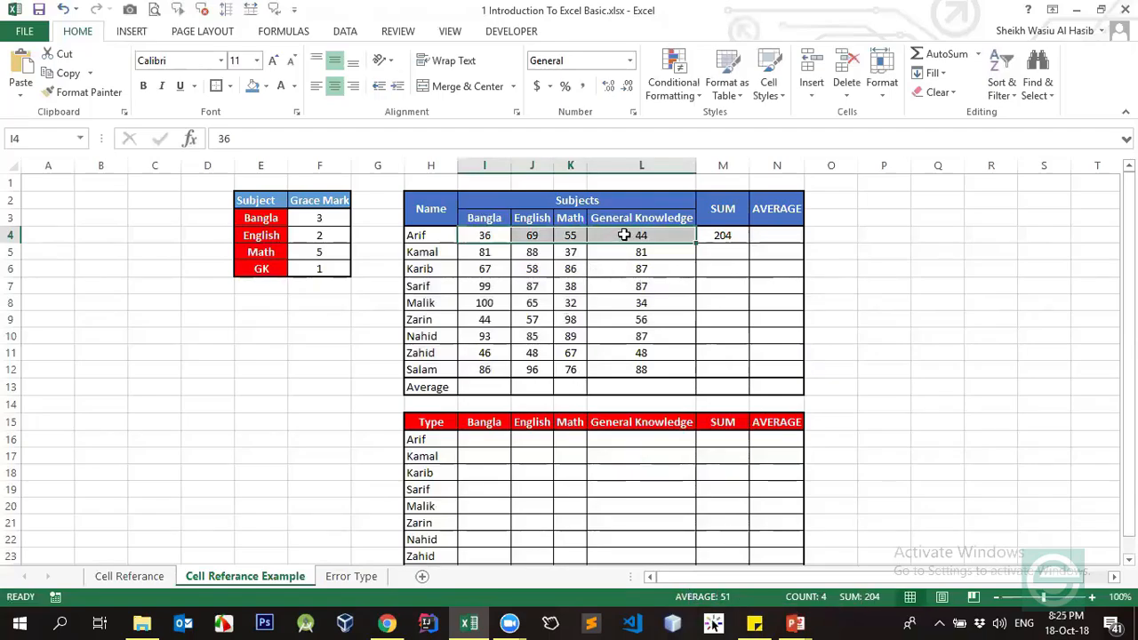
Step: Examine which calculations the status bar can display for the selected marks I4:L4
{"action": "right_click", "coordinate": [669, 601]}
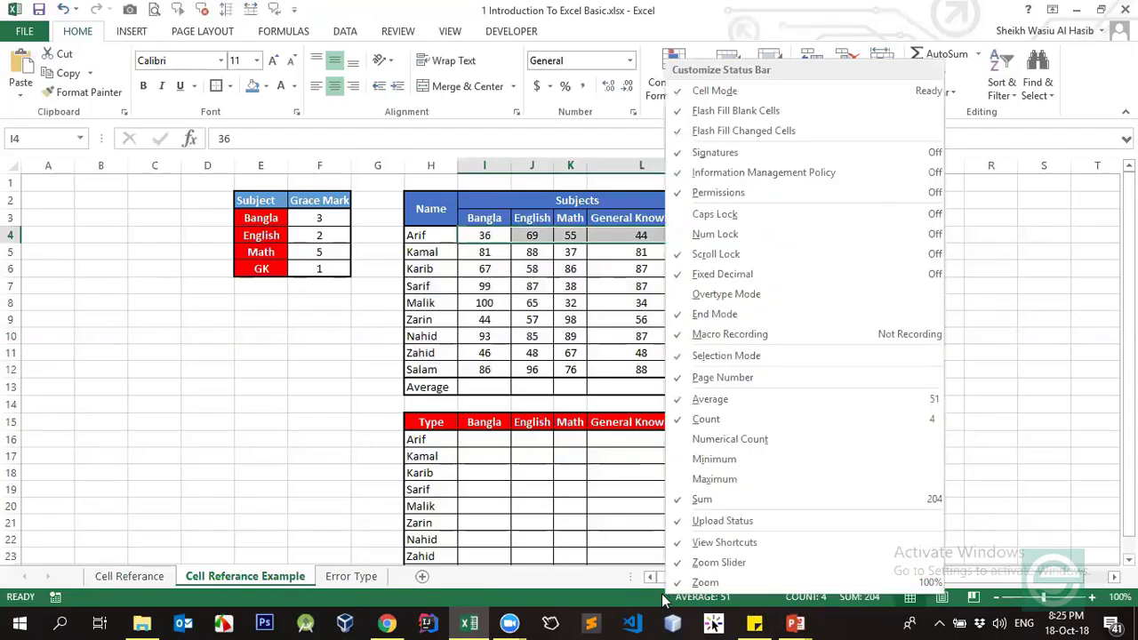
{"action": "left_click", "coordinate": [663, 601]}
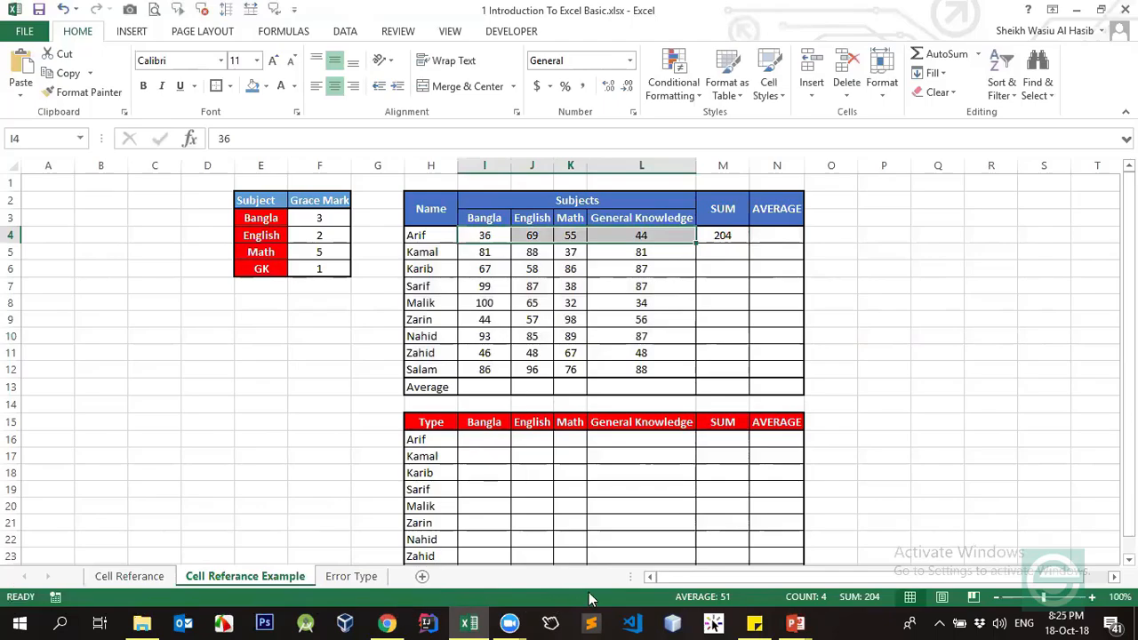
{"action": "right_click", "coordinate": [634, 597]}
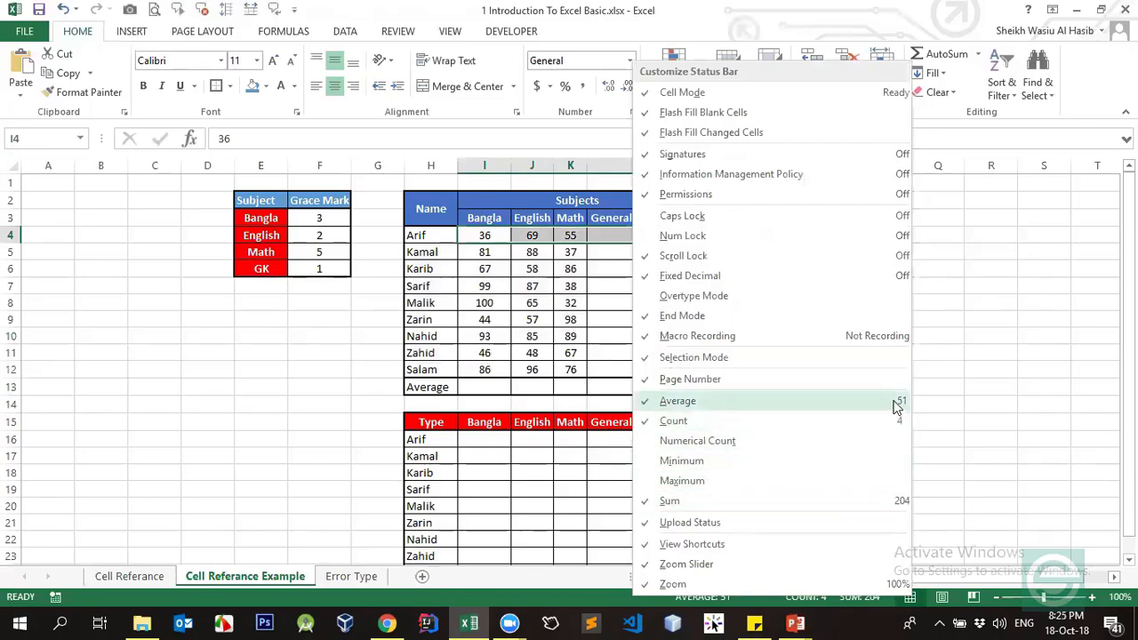
{"action": "left_click", "coordinate": [573, 322]}
Step: With I4:L4 selected, turn the status bar's Count display off and on again
{"action": "left_click_drag", "start_coordinate": [479, 234], "coordinate": [620, 234]}
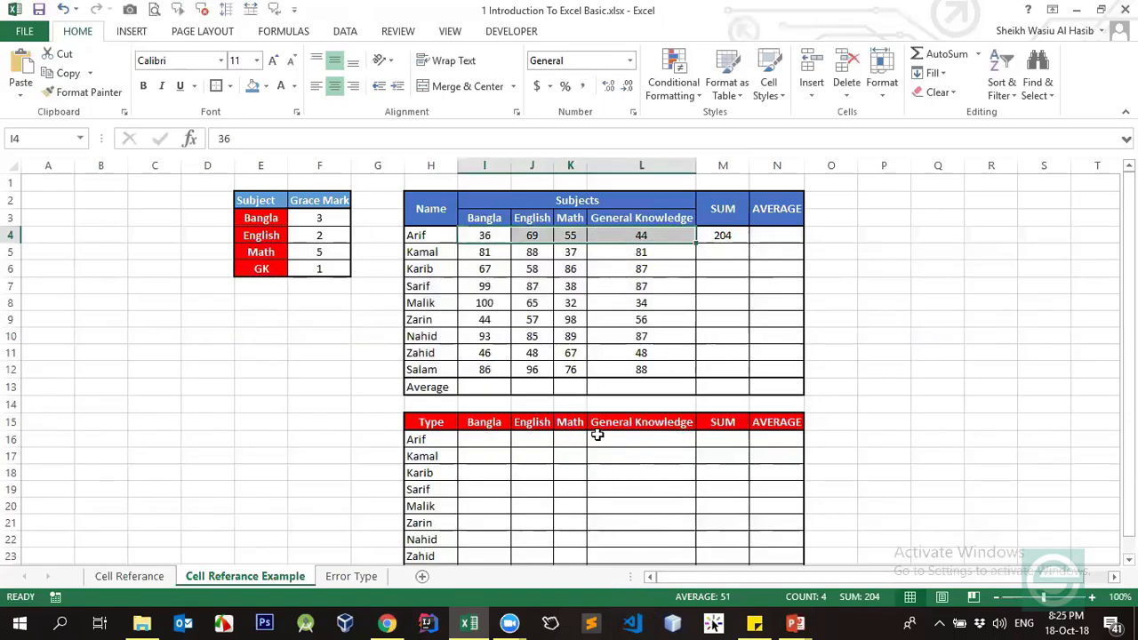
{"action": "right_click", "coordinate": [612, 596]}
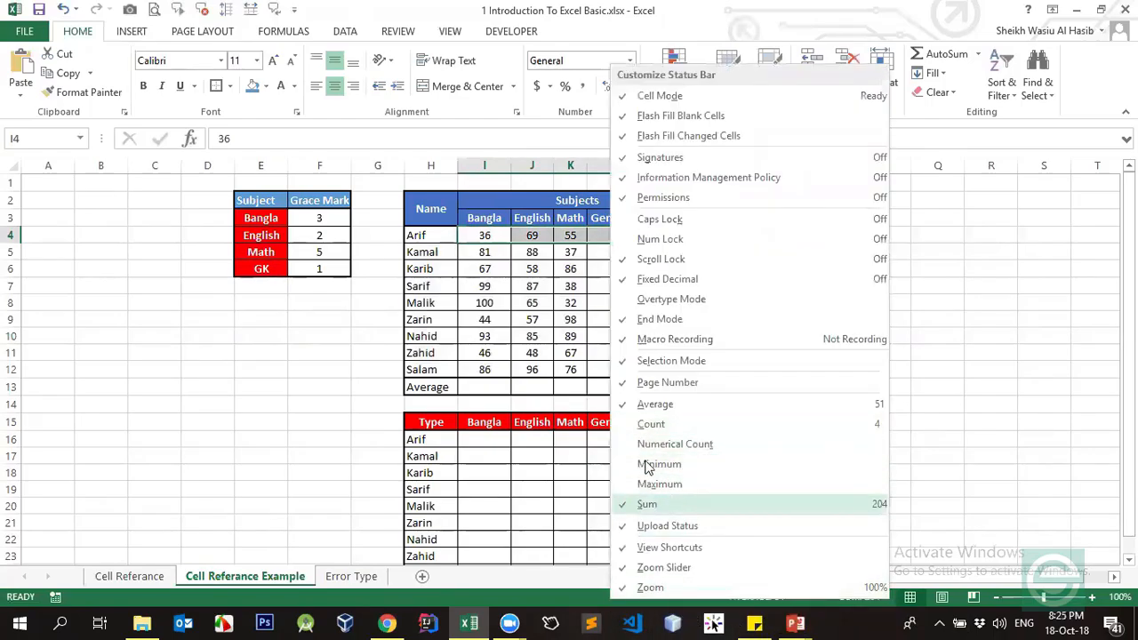
{"action": "left_click", "coordinate": [587, 439]}
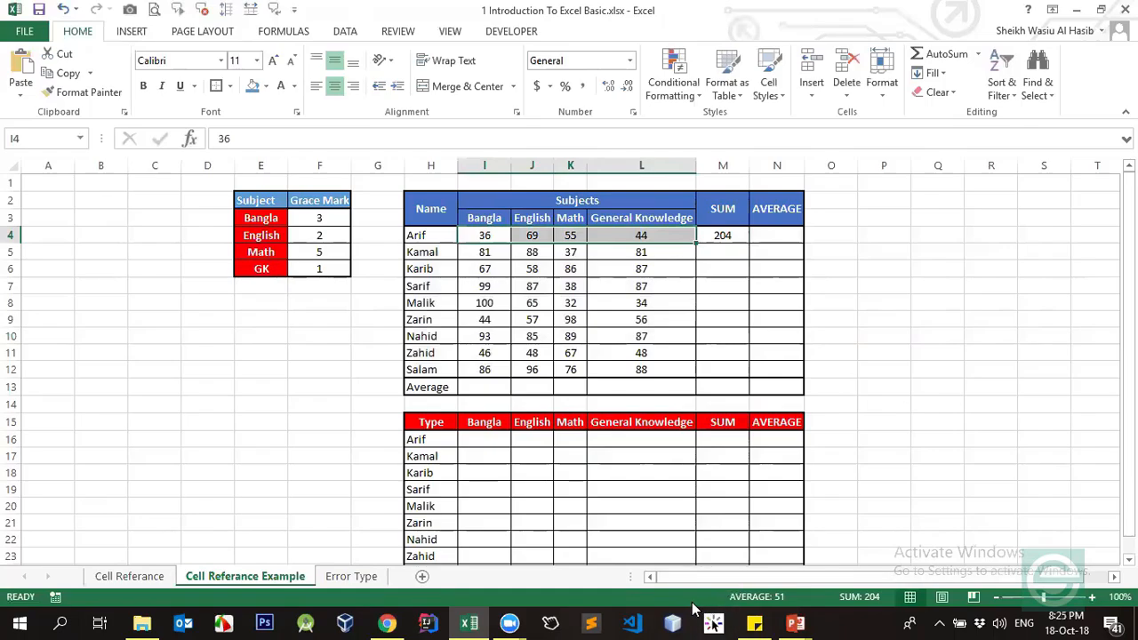
{"action": "right_click", "coordinate": [685, 603]}
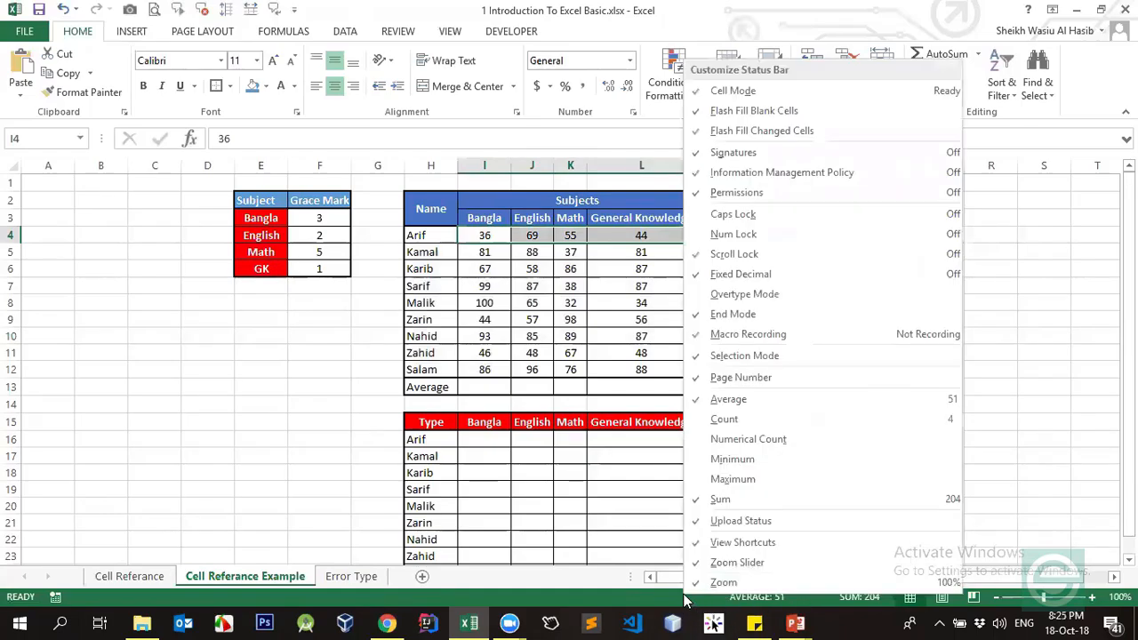
{"action": "left_click", "coordinate": [701, 423]}
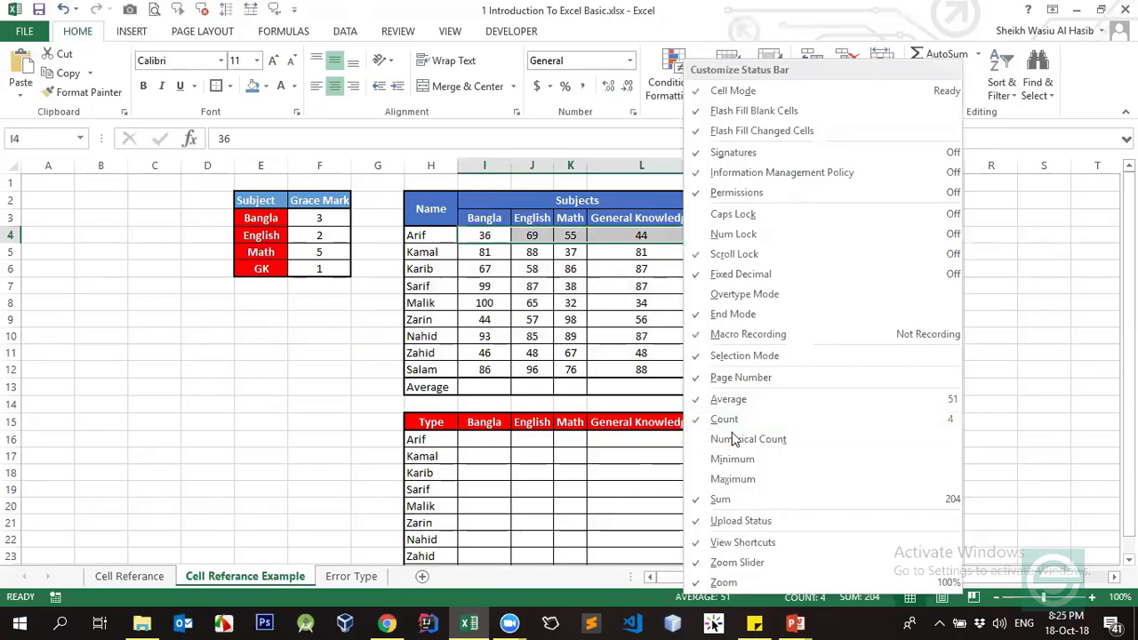
{"action": "left_click", "coordinate": [660, 601]}
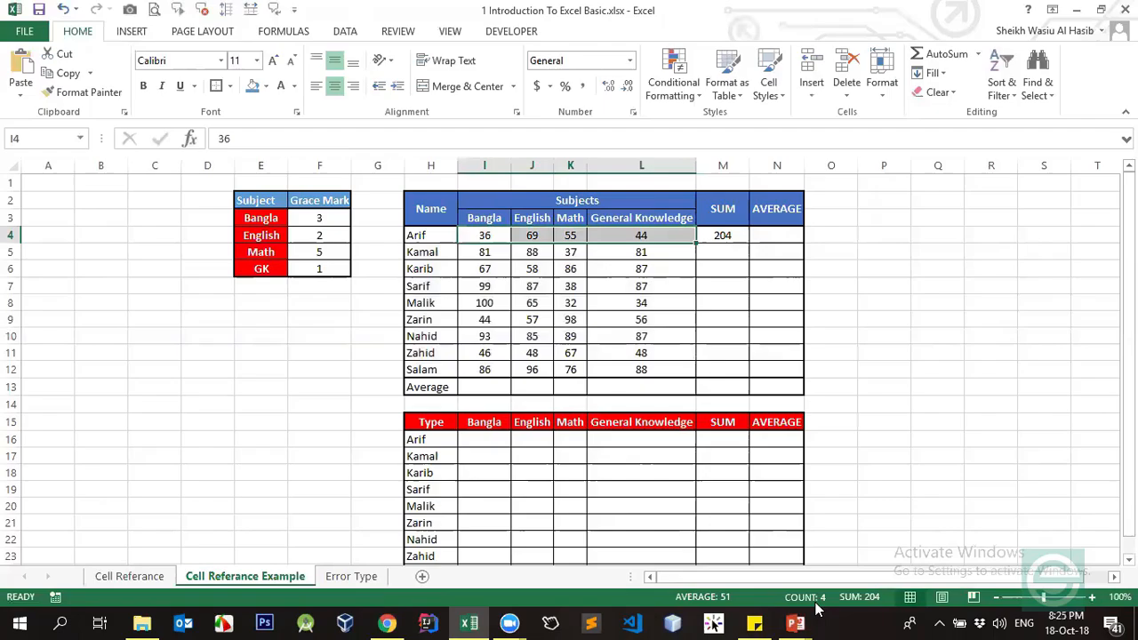
Step: Examine the calculation options offered for the status bar while the first student's marks I4:L4 are selected
{"action": "right_click", "coordinate": [664, 601]}
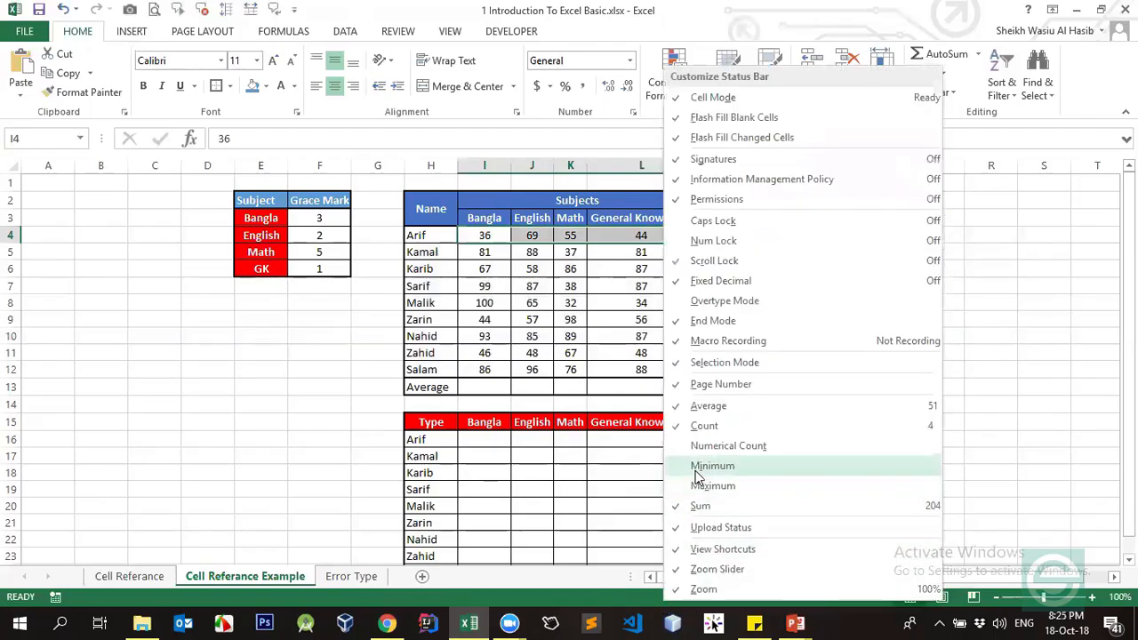
{"action": "left_click", "coordinate": [478, 250]}
{"action": "left_click_drag", "start_coordinate": [482, 236], "coordinate": [639, 239]}
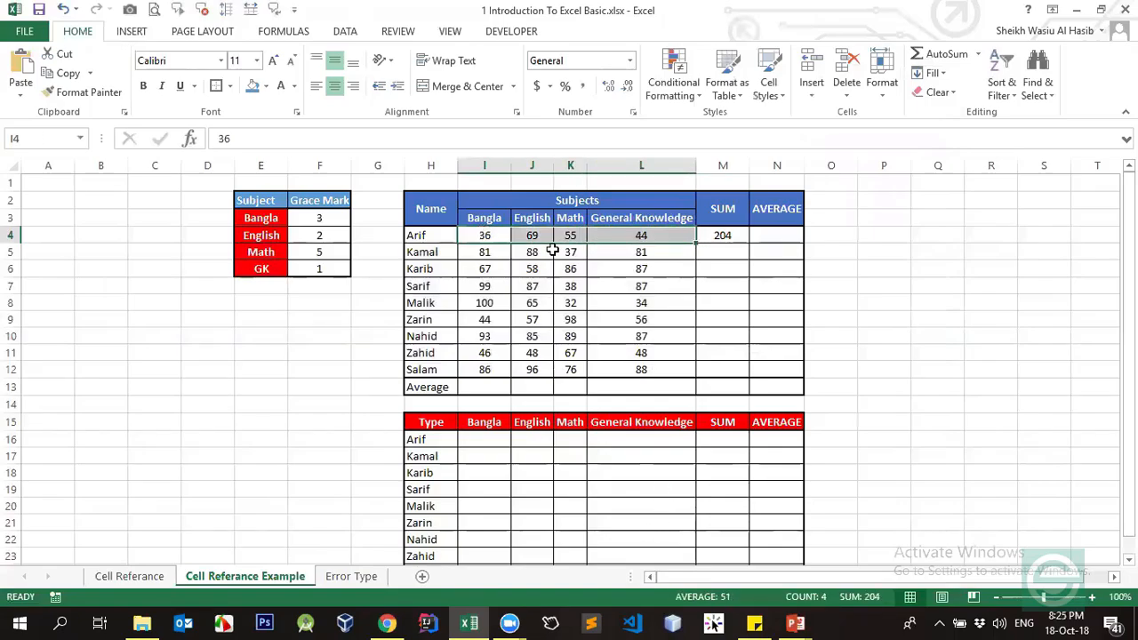
{"action": "right_click", "coordinate": [664, 604]}
{"action": "right_click", "coordinate": [627, 603]}
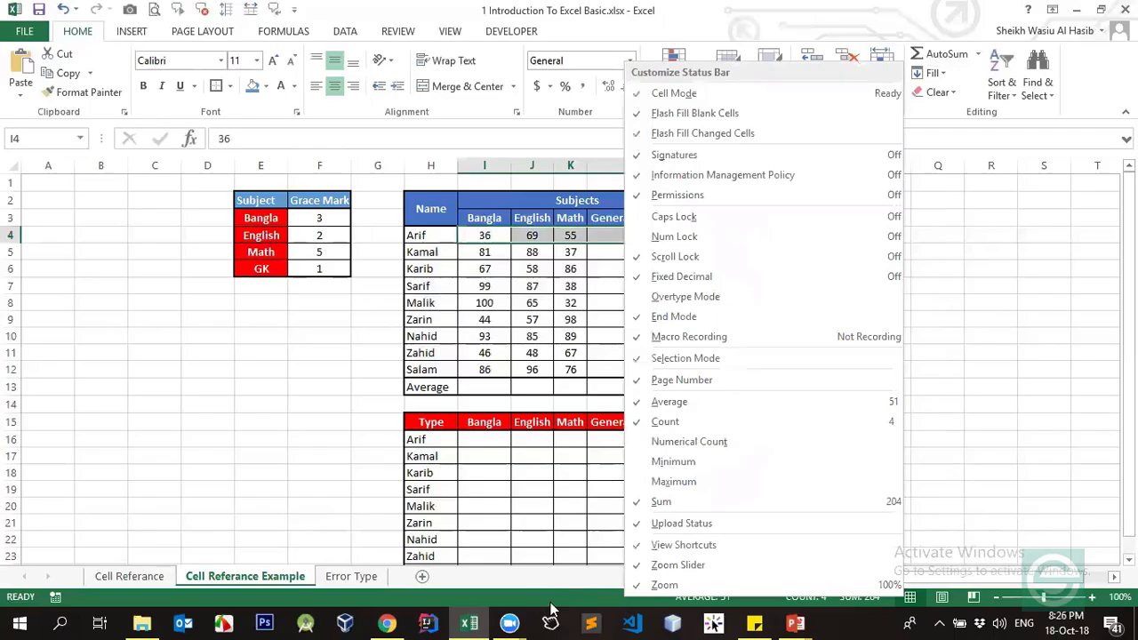
{"action": "left_click", "coordinate": [589, 603]}
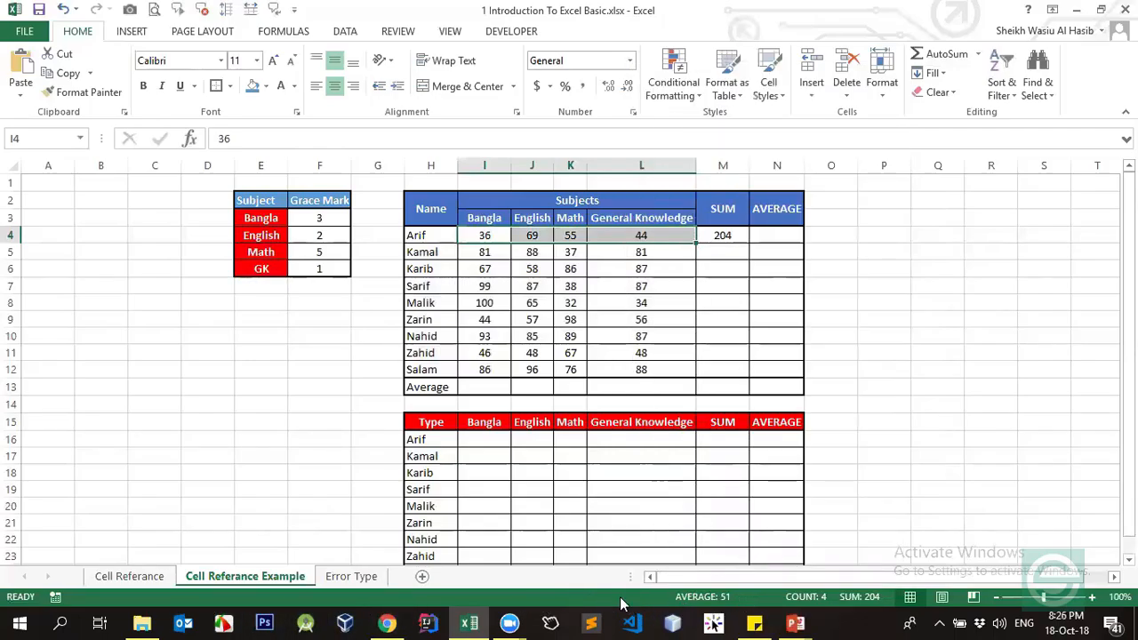
Step: Add the Minimum and Maximum calculations to the status bar and check them for the marks I4:L4
{"action": "right_click", "coordinate": [751, 600]}
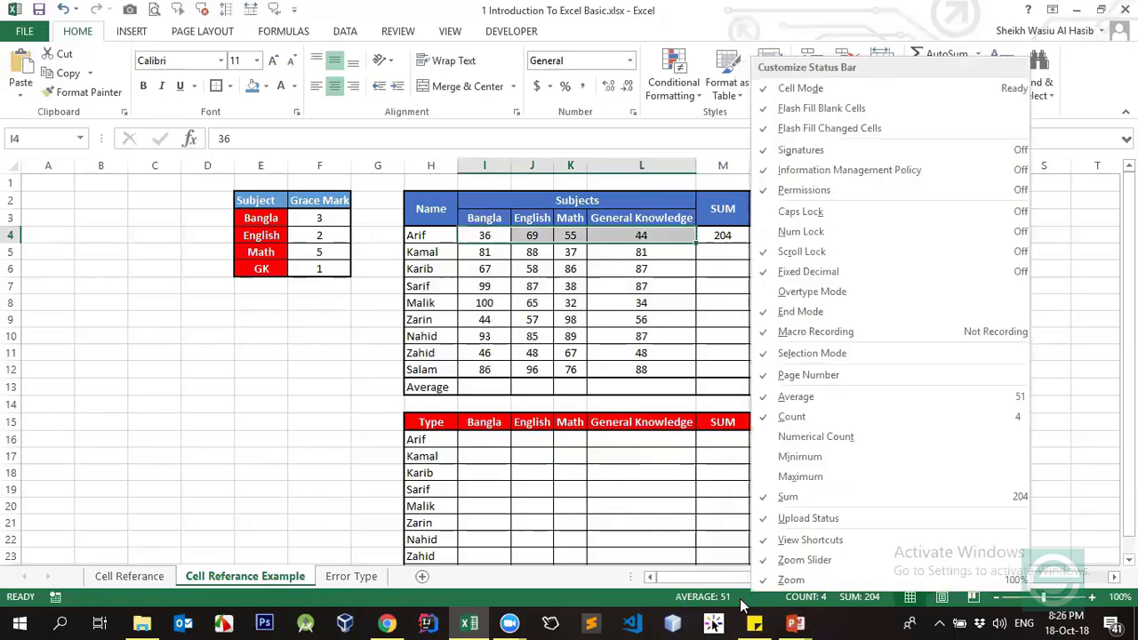
{"action": "left_click", "coordinate": [782, 463]}
{"action": "left_click", "coordinate": [783, 477]}
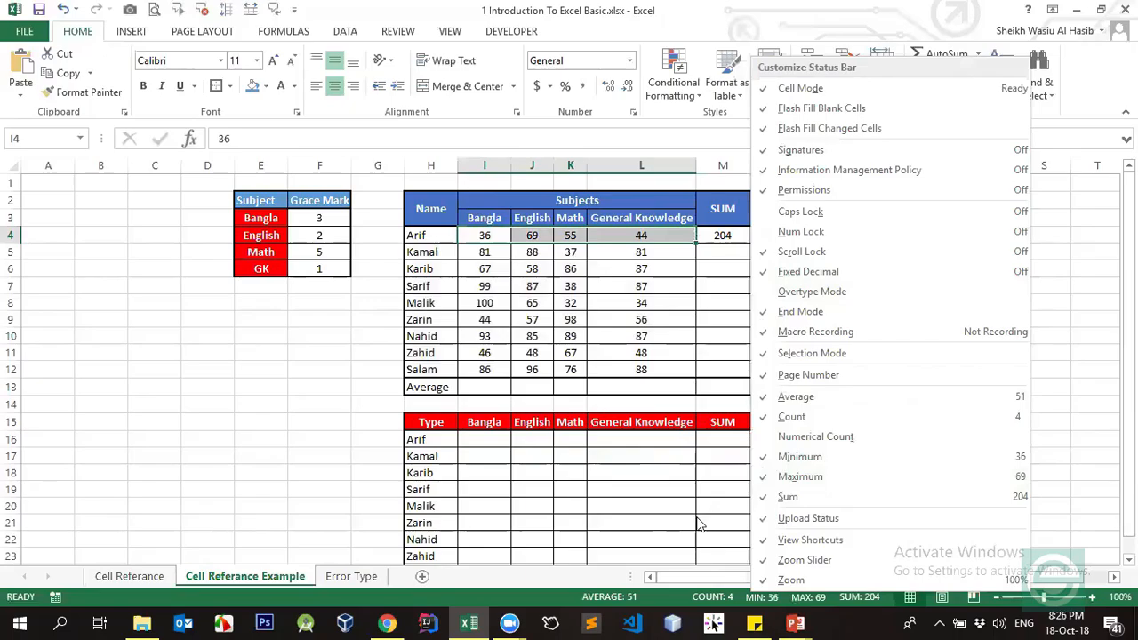
{"action": "left_click", "coordinate": [698, 525]}
{"action": "left_click_drag", "start_coordinate": [485, 236], "coordinate": [639, 236]}
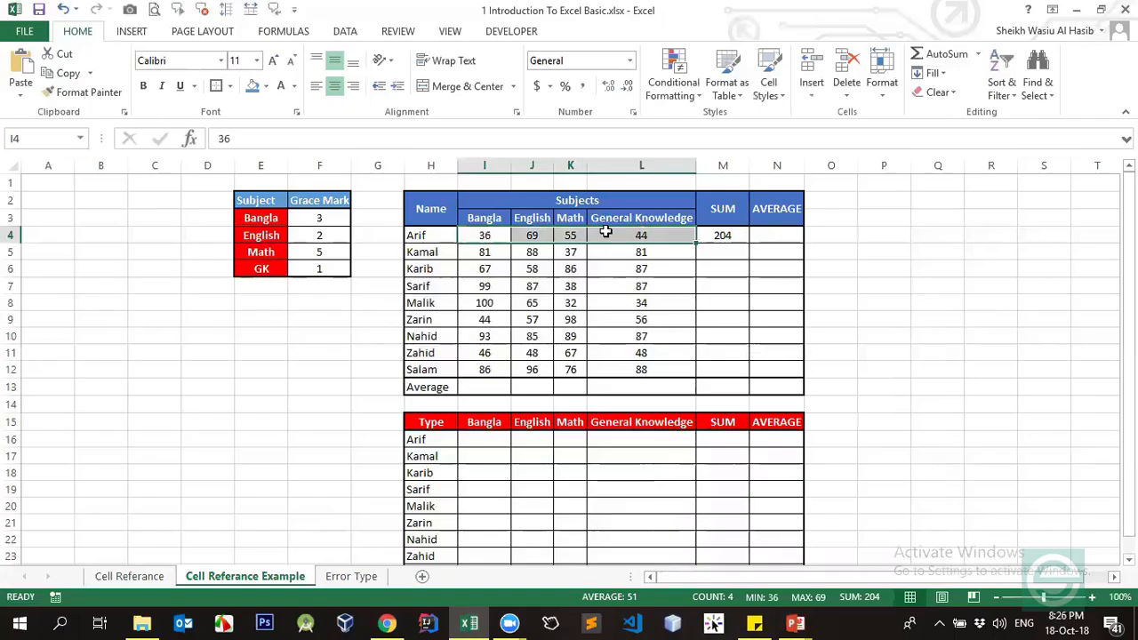
Step: Remove Minimum and Maximum from the status bar and reselect I4:L4 to check the remaining calculations
{"action": "right_click", "coordinate": [568, 602]}
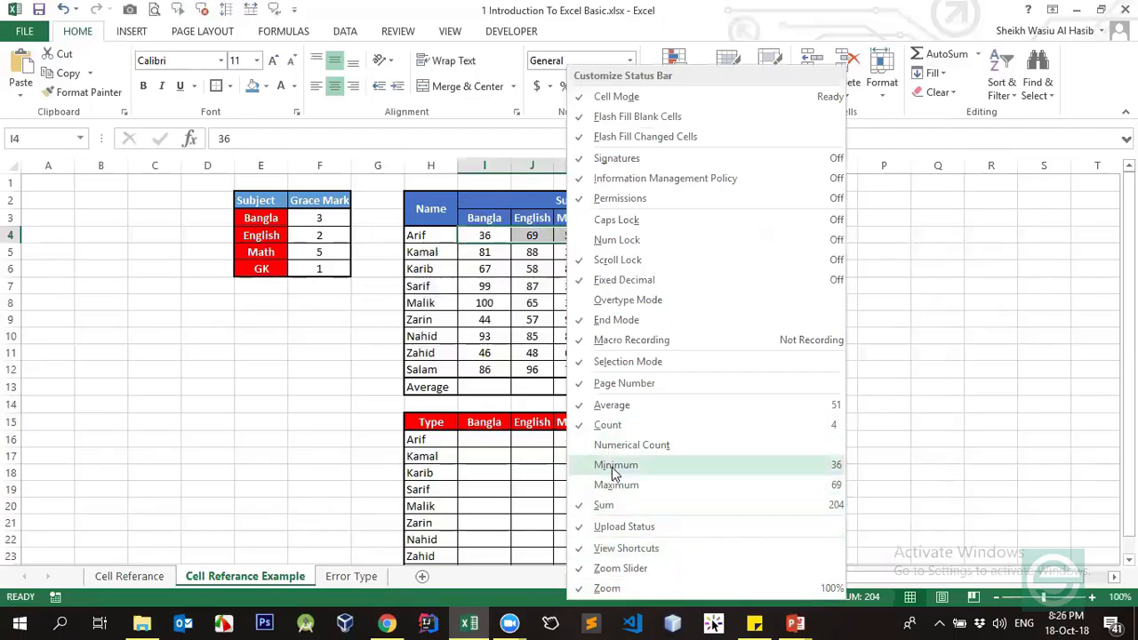
{"action": "left_click", "coordinate": [496, 541]}
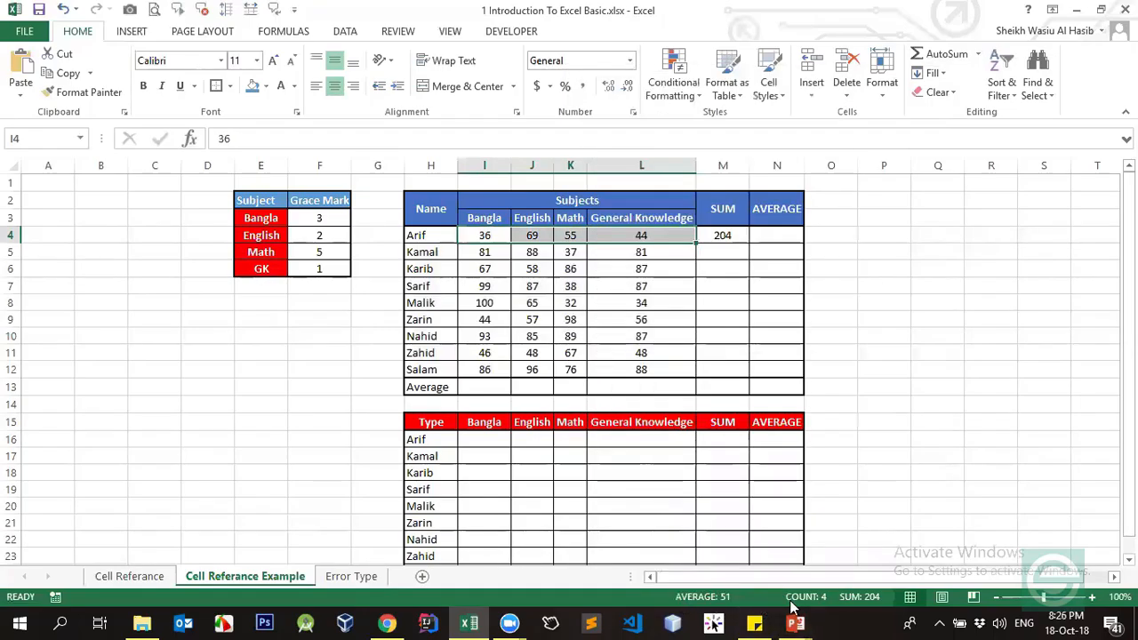
{"action": "left_click", "coordinate": [725, 236]}
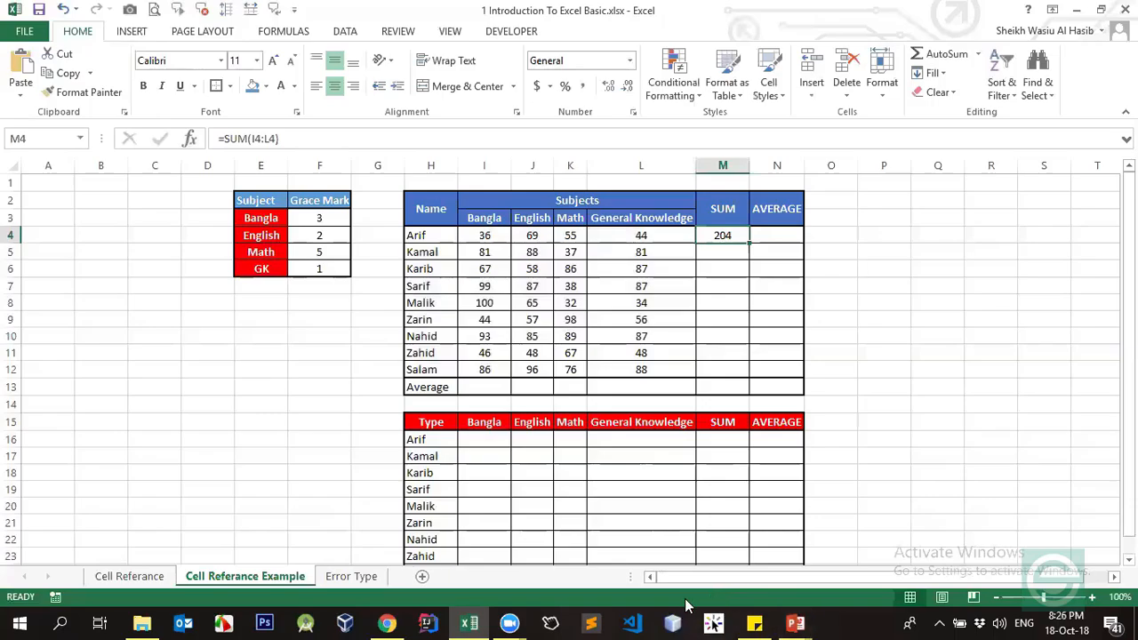
{"action": "left_click_drag", "start_coordinate": [479, 233], "coordinate": [644, 236]}
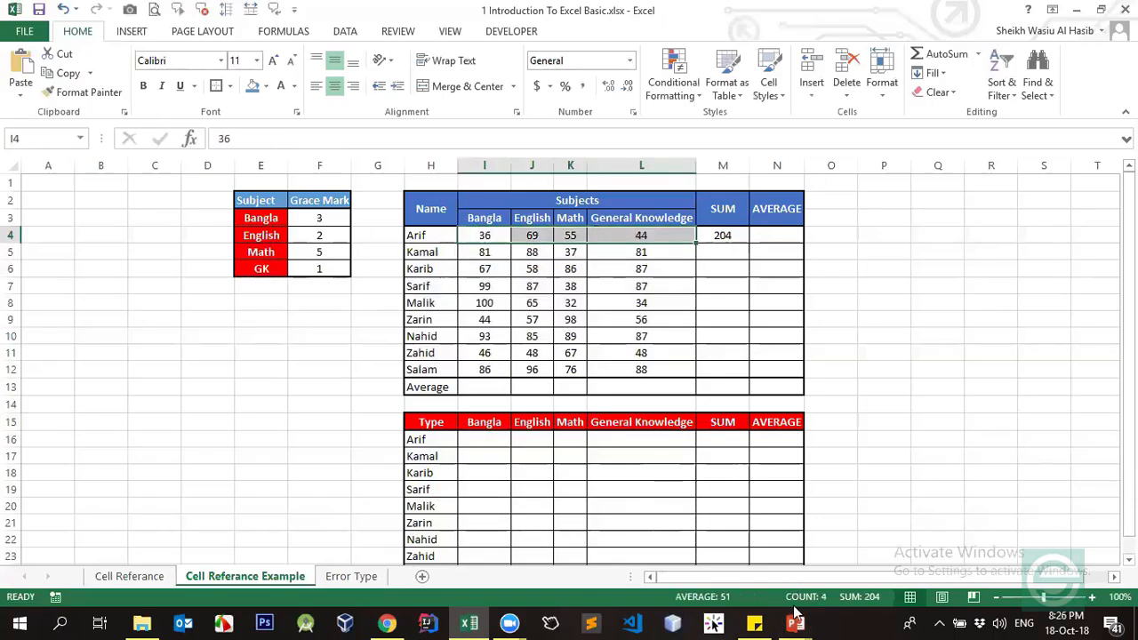
Step: Clear M4 and total the first student's marks there again with AutoSum over I4:L4
{"action": "left_click", "coordinate": [722, 236]}
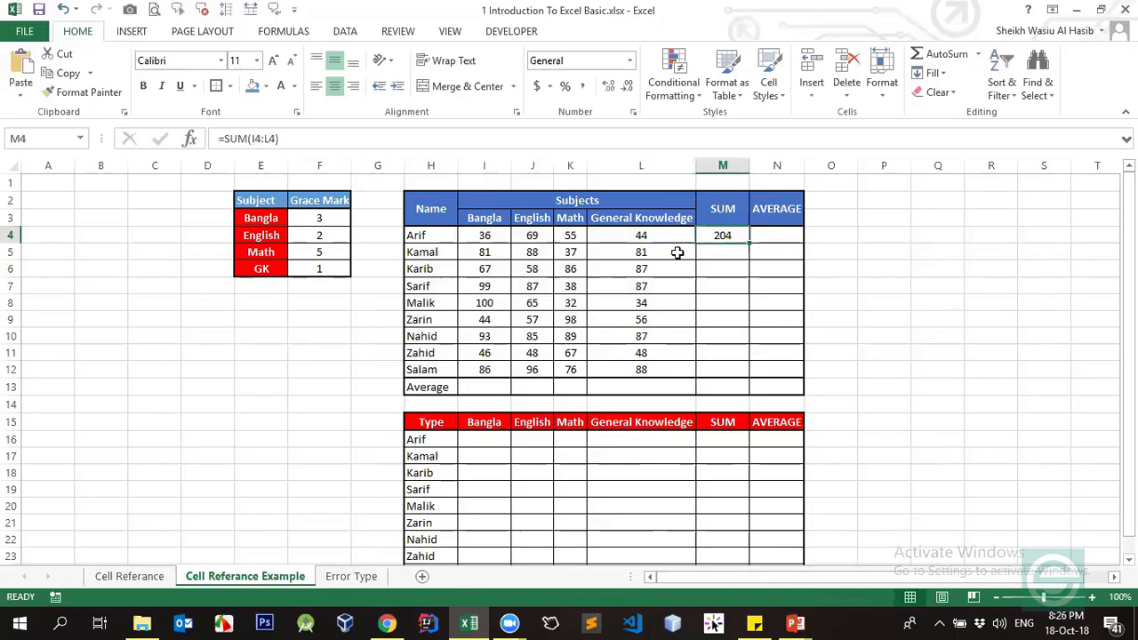
{"action": "key", "text": "Delete"}
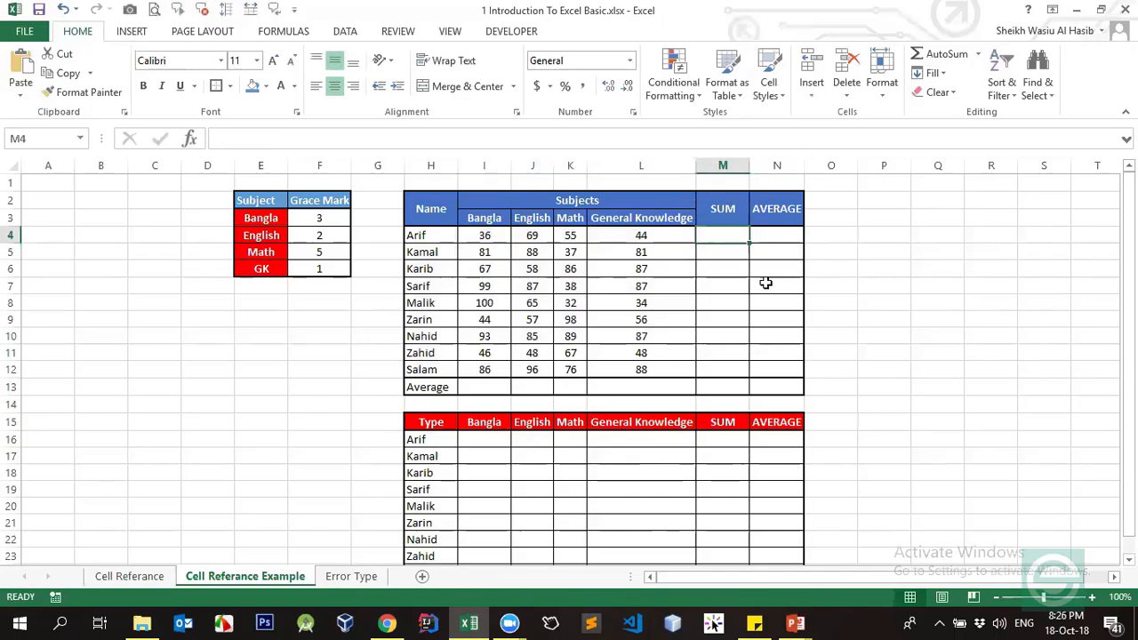
{"action": "left_click", "coordinate": [663, 248]}
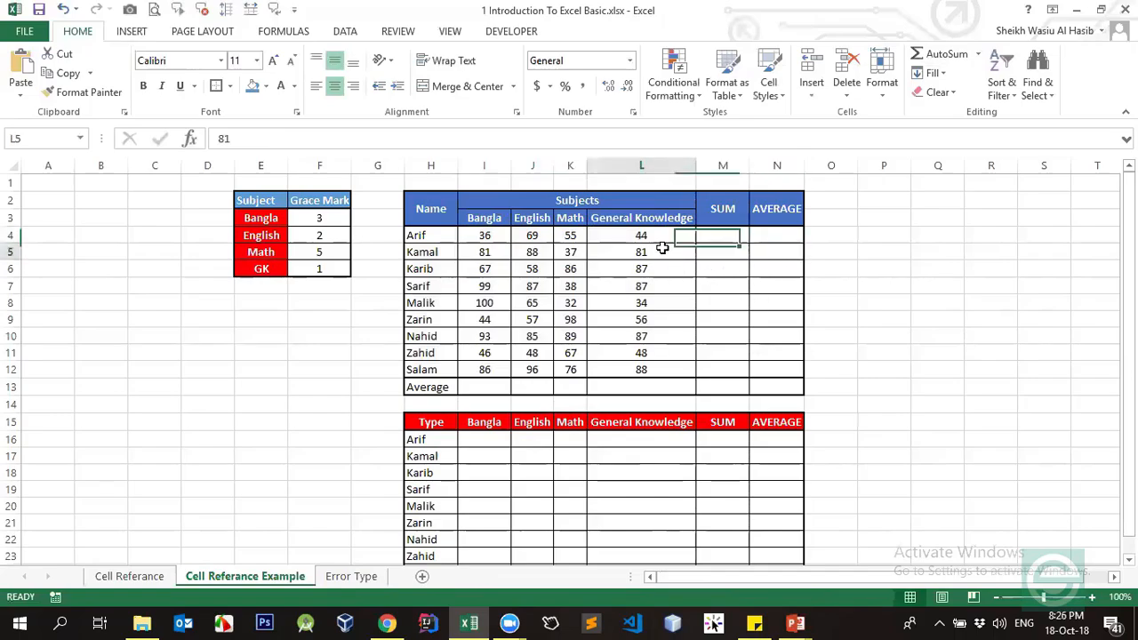
{"action": "left_click", "coordinate": [719, 233]}
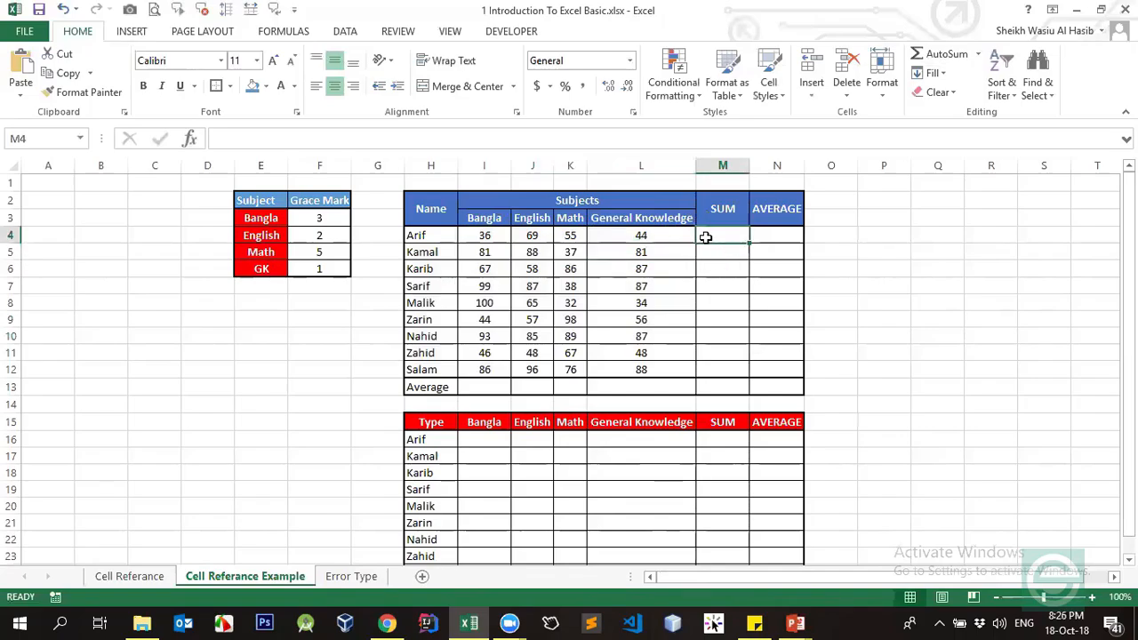
{"action": "key", "text": "alt"}
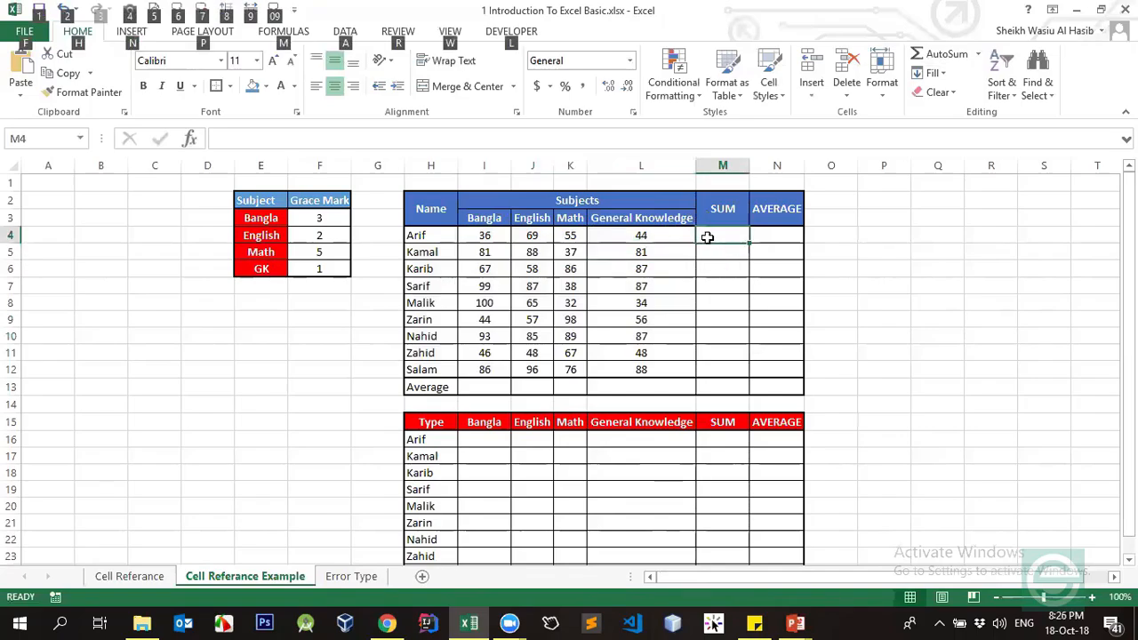
{"action": "key", "text": "alt+equal"}
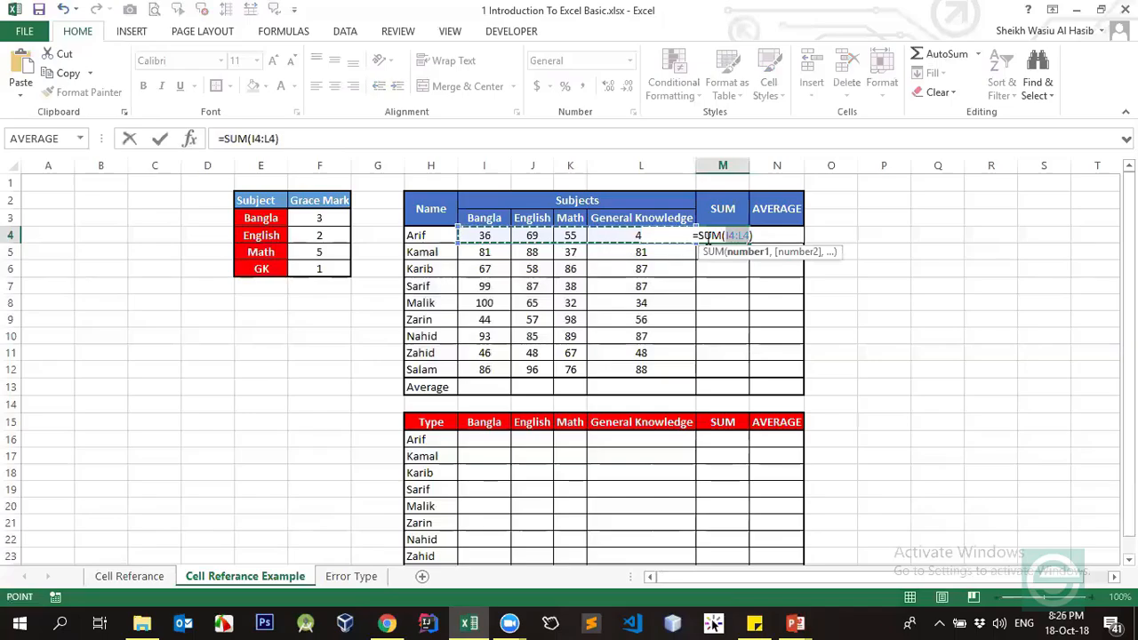
{"action": "key", "text": "Return"}
{"action": "left_click", "coordinate": [718, 233]}
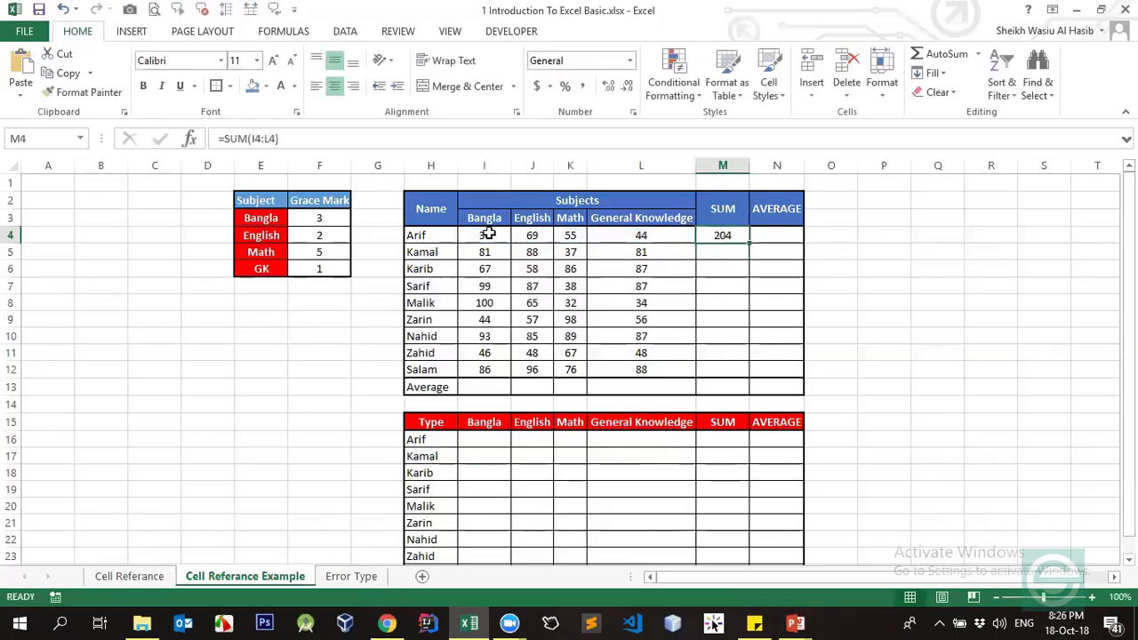
{"action": "left_click_drag", "start_coordinate": [487, 233], "coordinate": [664, 234]}
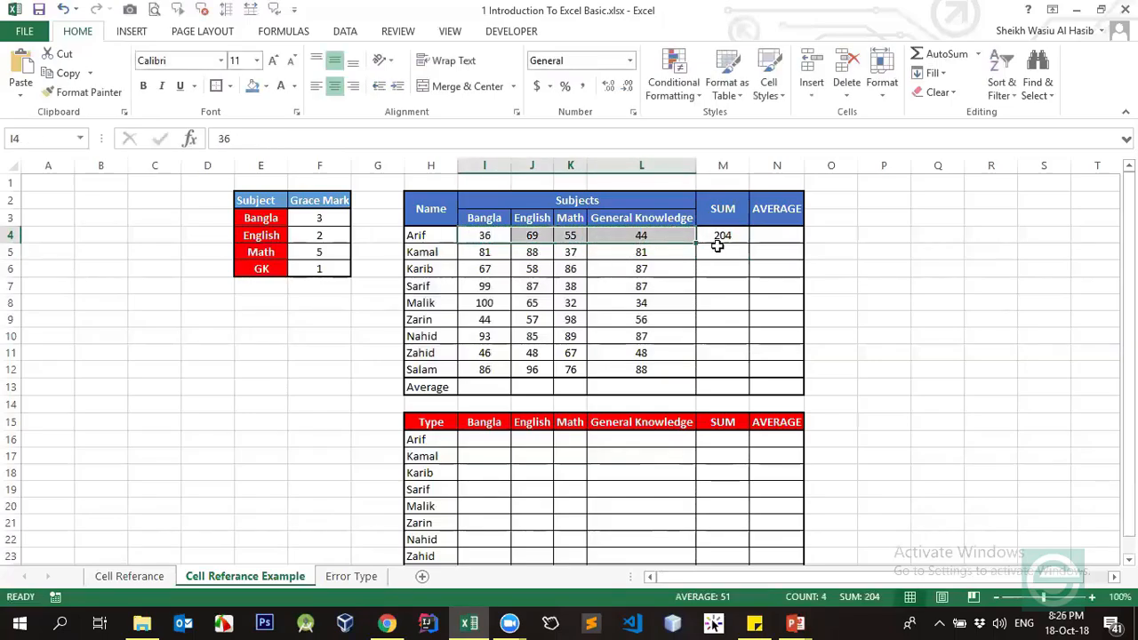
Step: Clear M4 and total every student's row of marks at once in M4:M12 with AutoSum
{"action": "left_click", "coordinate": [723, 236]}
{"action": "key", "text": "Delete"}
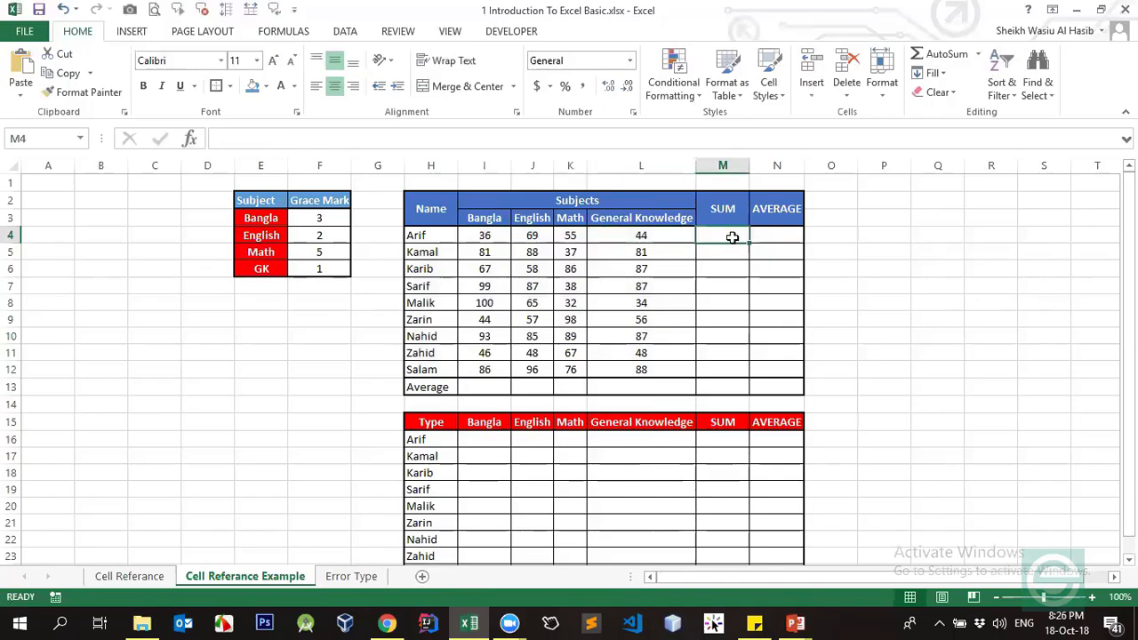
{"action": "left_click_drag", "start_coordinate": [484, 236], "coordinate": [620, 223]}
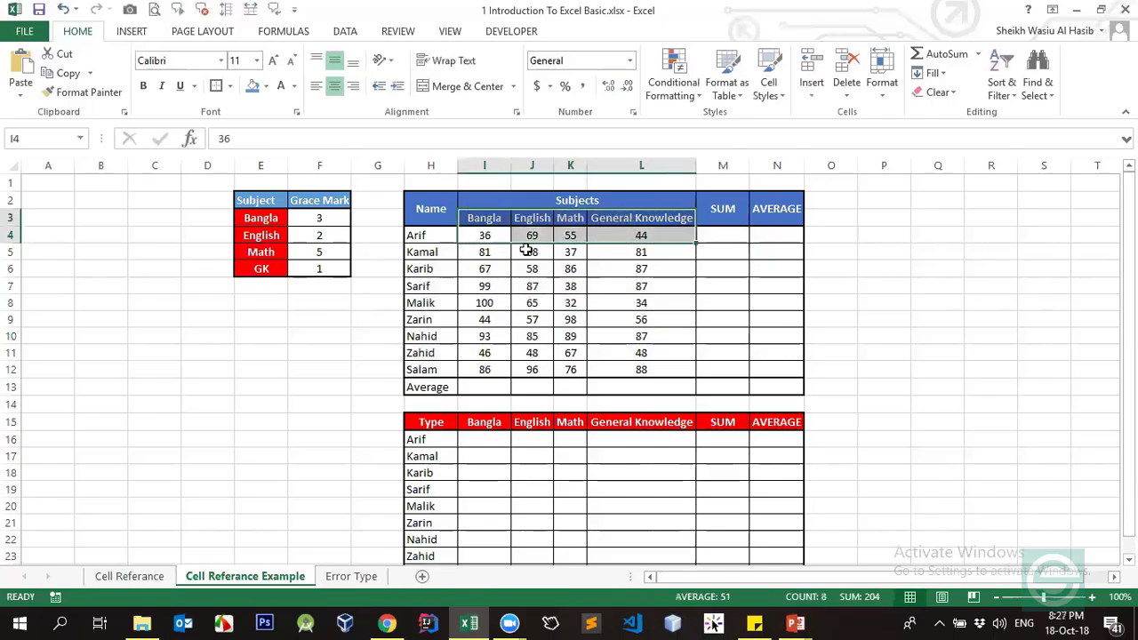
{"action": "left_click_drag", "start_coordinate": [494, 240], "coordinate": [631, 249]}
{"action": "left_click_drag", "start_coordinate": [480, 271], "coordinate": [631, 267]}
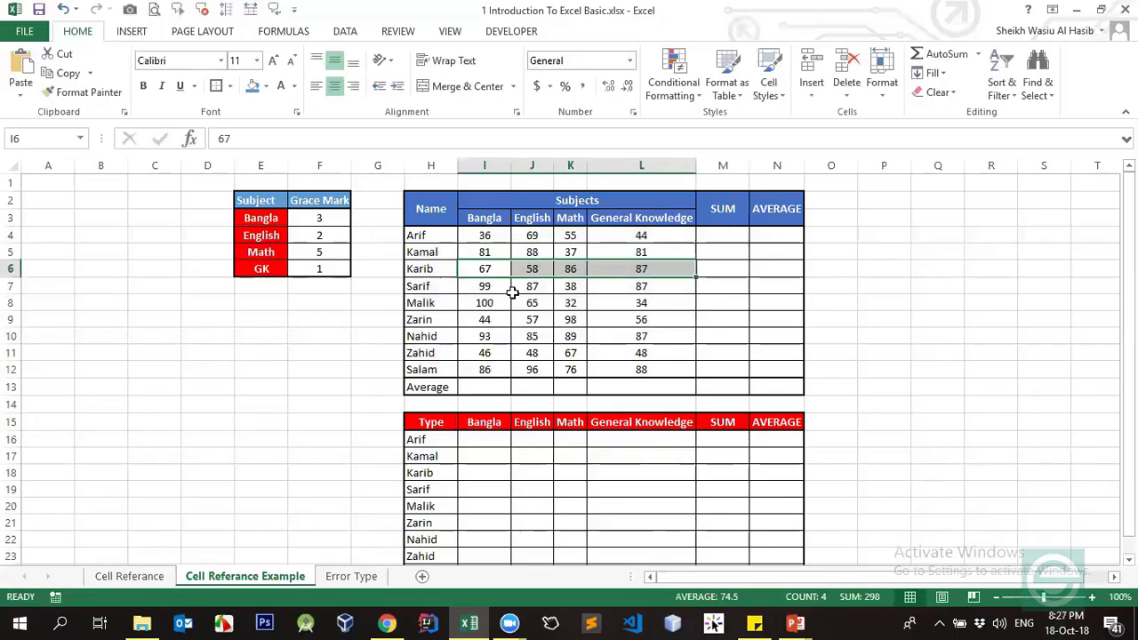
{"action": "left_click_drag", "start_coordinate": [492, 288], "coordinate": [616, 281]}
{"action": "left_click_drag", "start_coordinate": [475, 306], "coordinate": [622, 303]}
{"action": "left_click_drag", "start_coordinate": [724, 236], "coordinate": [726, 375]}
{"action": "key", "text": "alt+equal"}
{"action": "key", "text": "Return"}
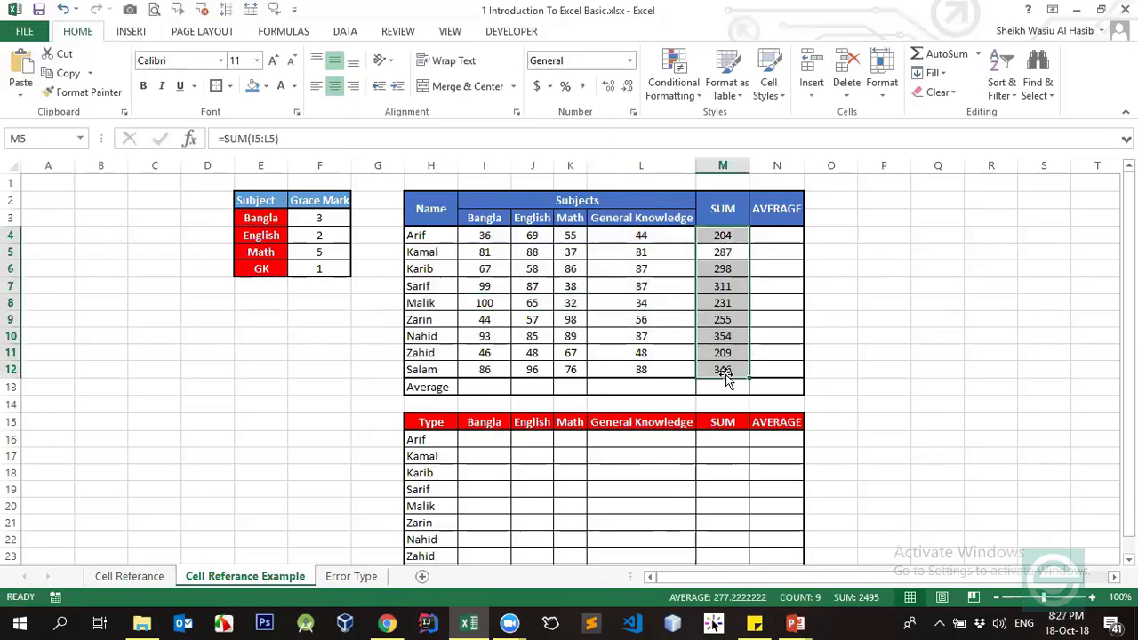
Step: Compare the SUM formulas in M4, M5 and M7 with the rows of marks they total
{"action": "left_click", "coordinate": [779, 336]}
{"action": "left_click_drag", "start_coordinate": [720, 236], "coordinate": [726, 372]}
{"action": "left_click_drag", "start_coordinate": [484, 236], "coordinate": [676, 235]}
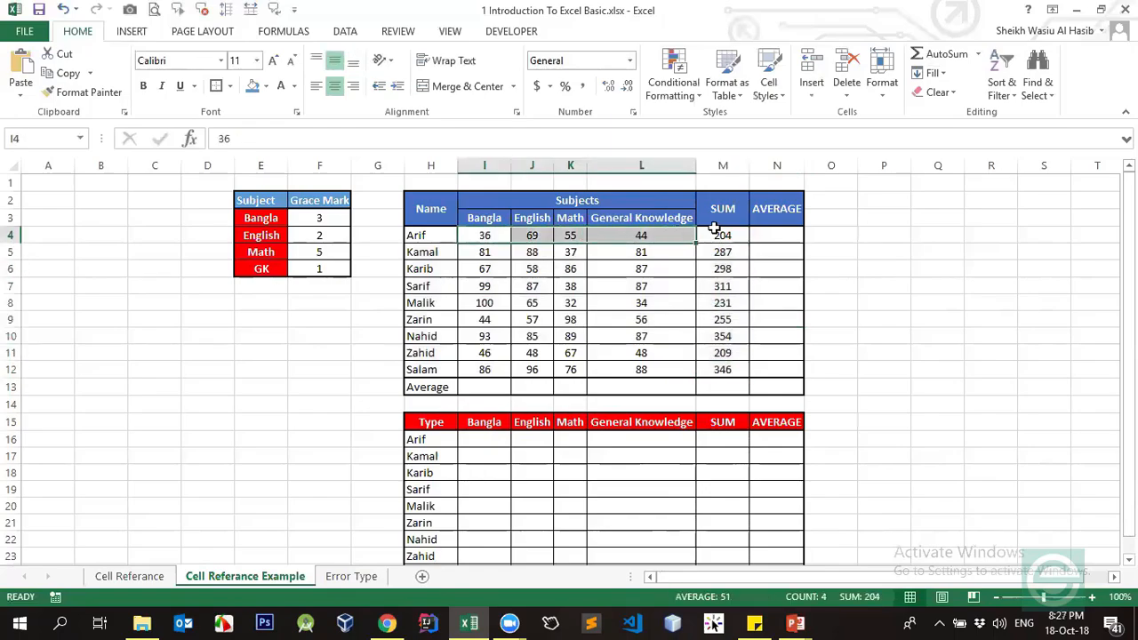
{"action": "left_click", "coordinate": [725, 238]}
{"action": "left_click", "coordinate": [724, 255]}
{"action": "left_click", "coordinate": [726, 285]}
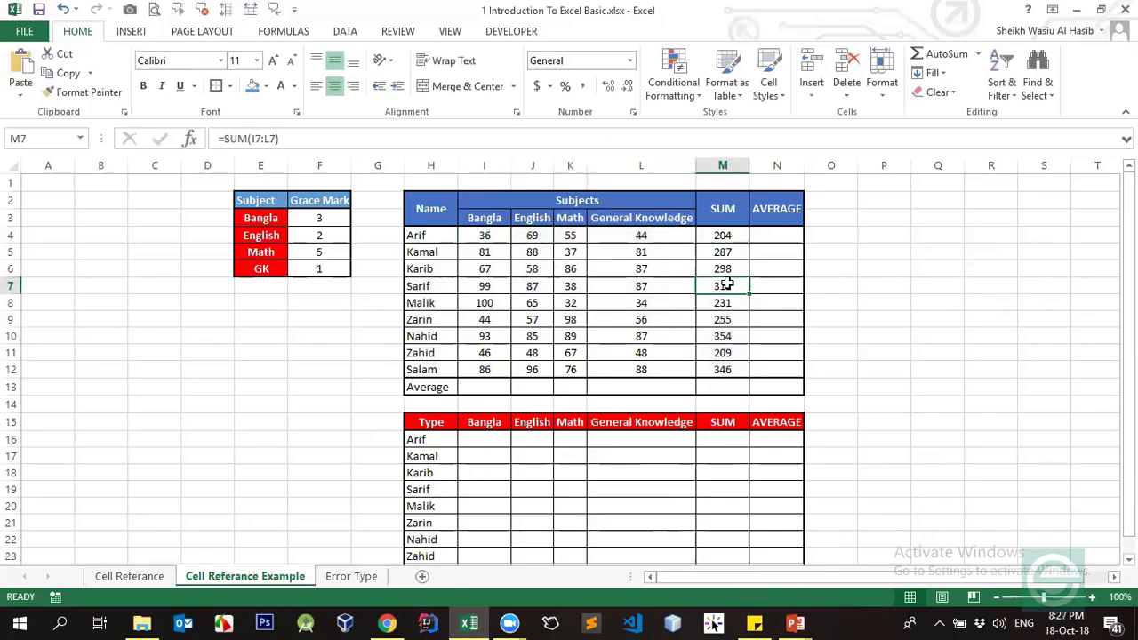
{"action": "left_click", "coordinate": [728, 252]}
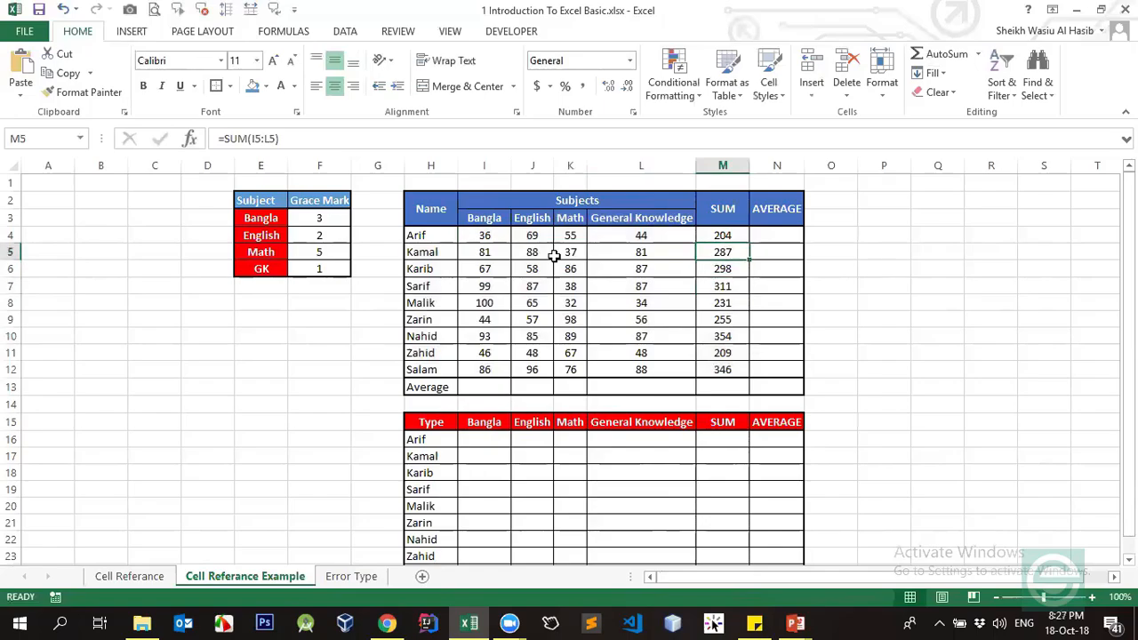
Step: Open the SUM formulas in M4 and M7 to examine the cell ranges they reference, leaving both formulas as they are
{"action": "left_click", "coordinate": [721, 235]}
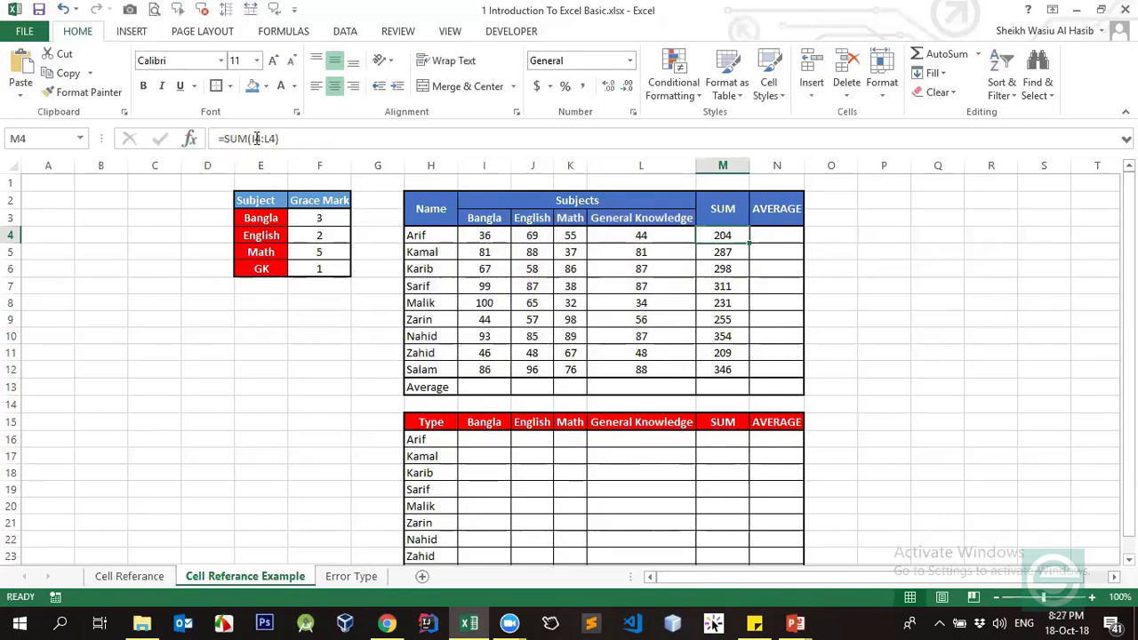
{"action": "left_click", "coordinate": [288, 139]}
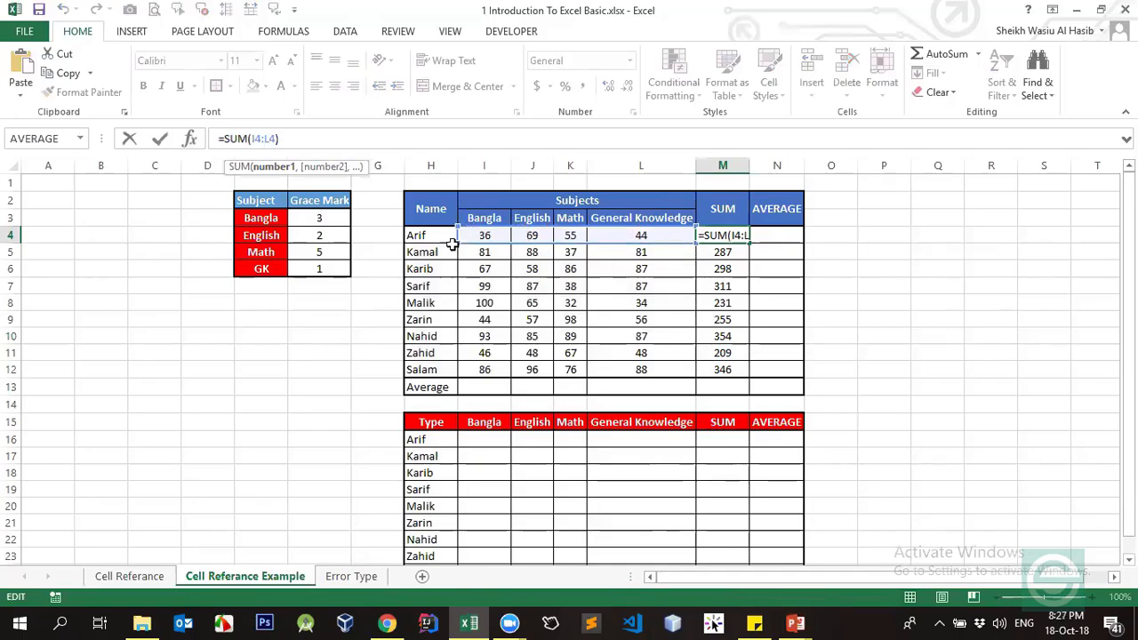
{"action": "left_click", "coordinate": [252, 139]}
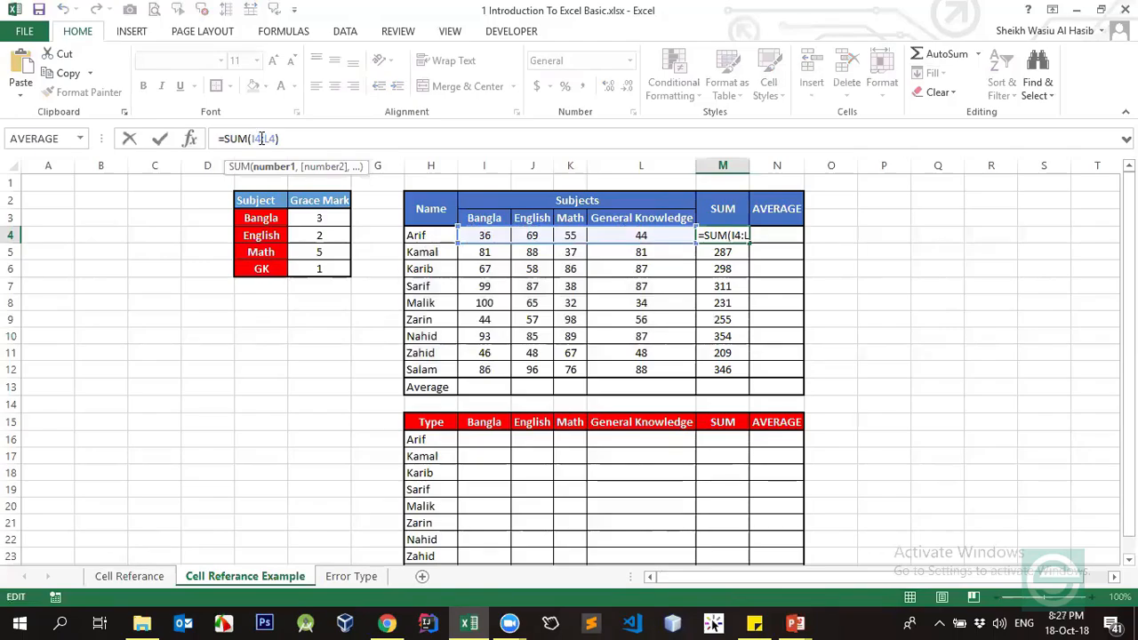
{"action": "left_click_drag", "start_coordinate": [263, 139], "coordinate": [256, 139]}
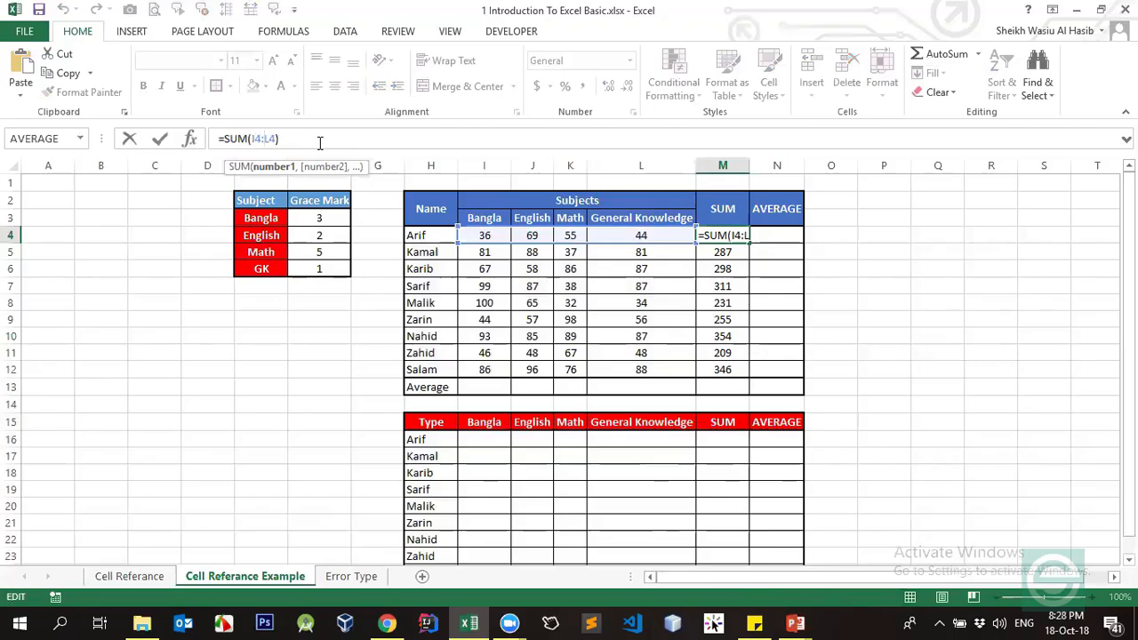
{"action": "key", "text": "Return"}
{"action": "left_click", "coordinate": [718, 287]}
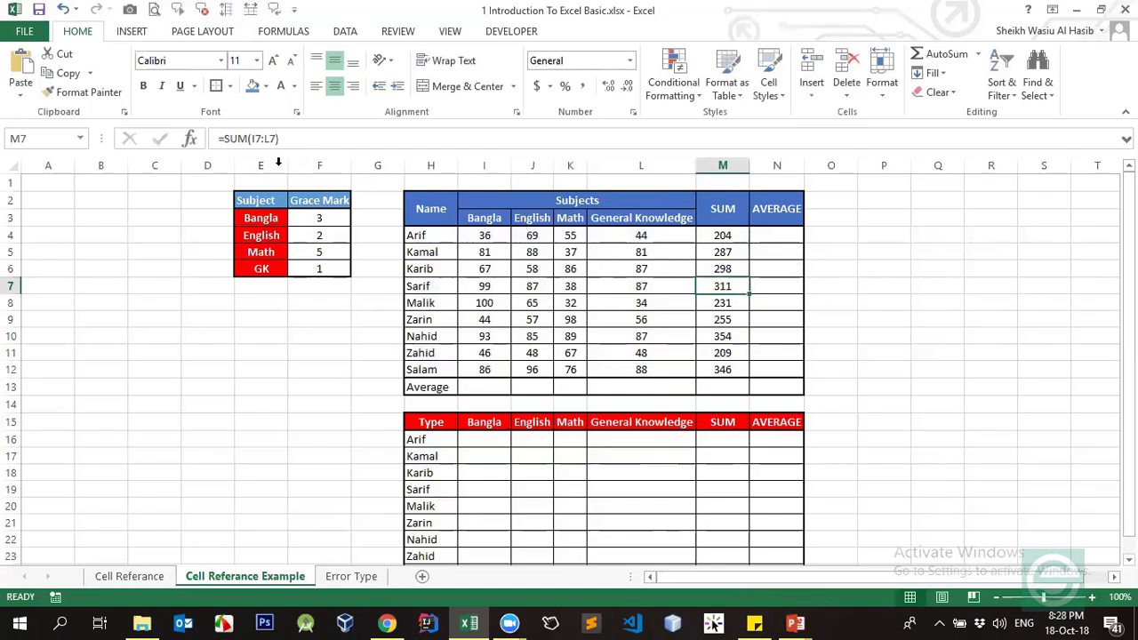
{"action": "left_click", "coordinate": [262, 145]}
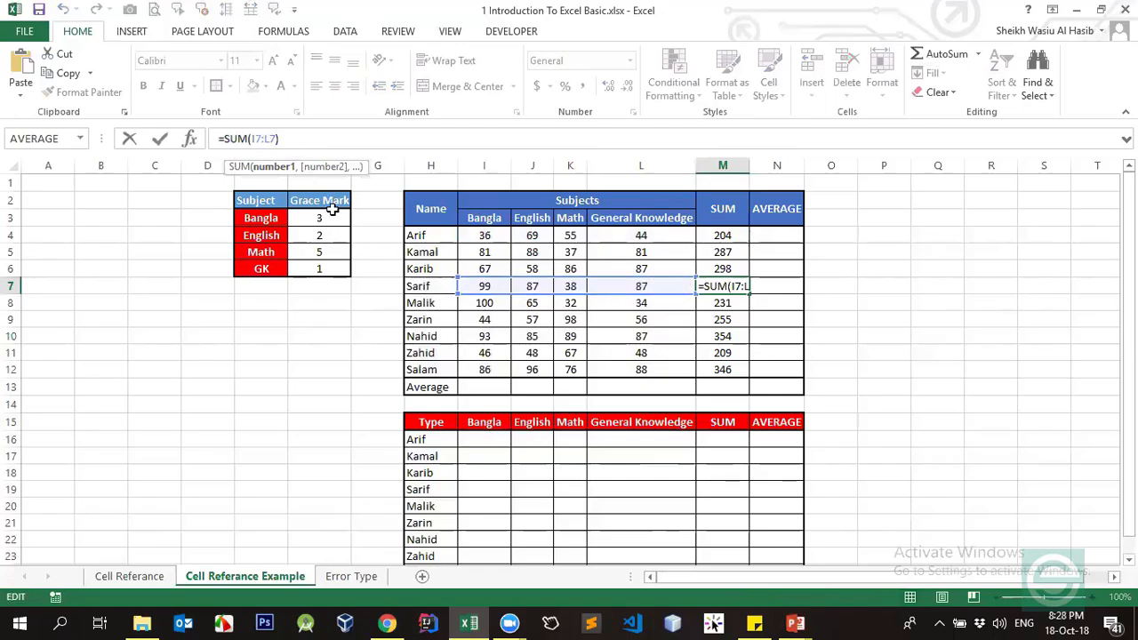
{"action": "key", "text": "Return"}
Step: Clear the totals in M5:M12, keeping only the first student's SUM formula in M4
{"action": "left_click", "coordinate": [727, 238]}
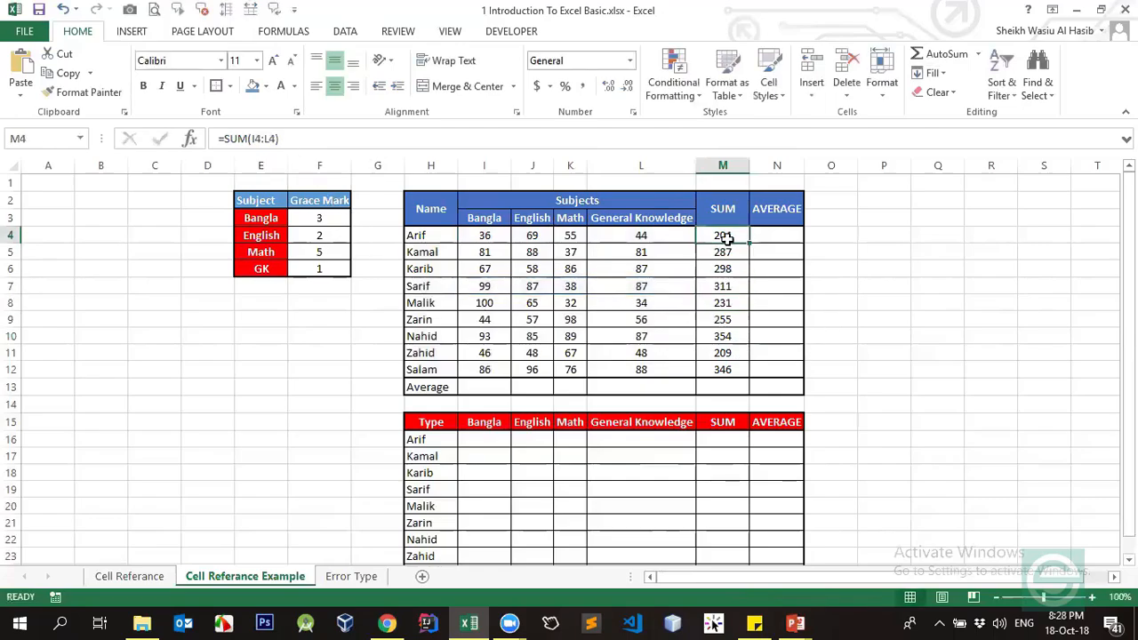
{"action": "left_click_drag", "start_coordinate": [728, 253], "coordinate": [729, 364]}
{"action": "key", "text": "Delete"}
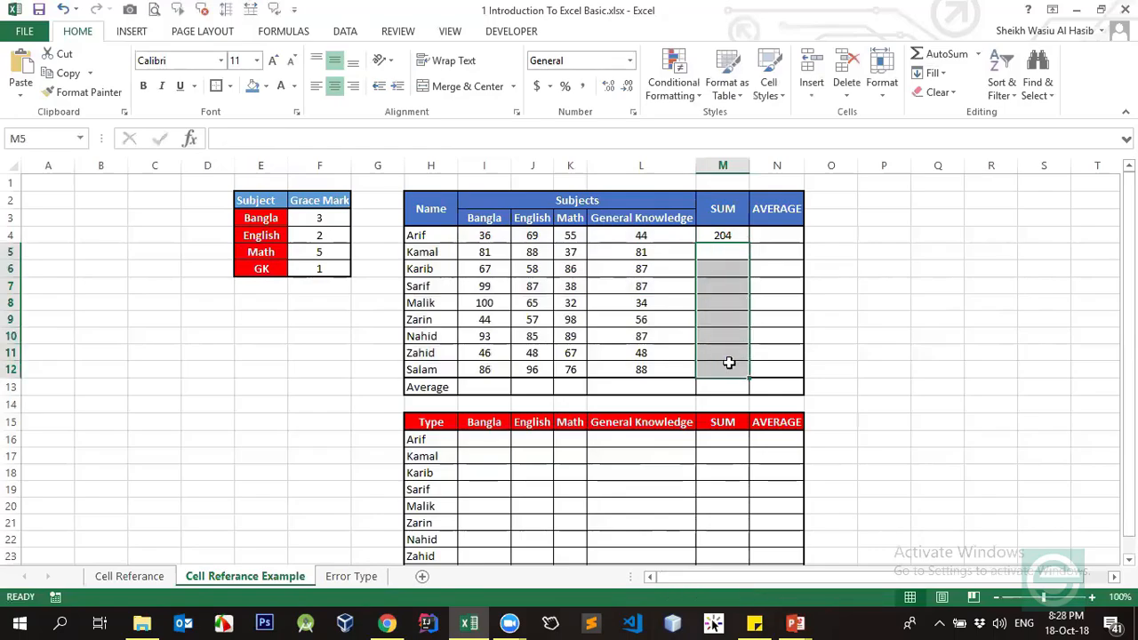
Step: Highlight the Bangla marks from I4 down and the student names H4:H12 to review the table's rows
{"action": "left_click_drag", "start_coordinate": [485, 235], "coordinate": [494, 342]}
{"action": "left_click_drag", "start_coordinate": [433, 236], "coordinate": [430, 370]}
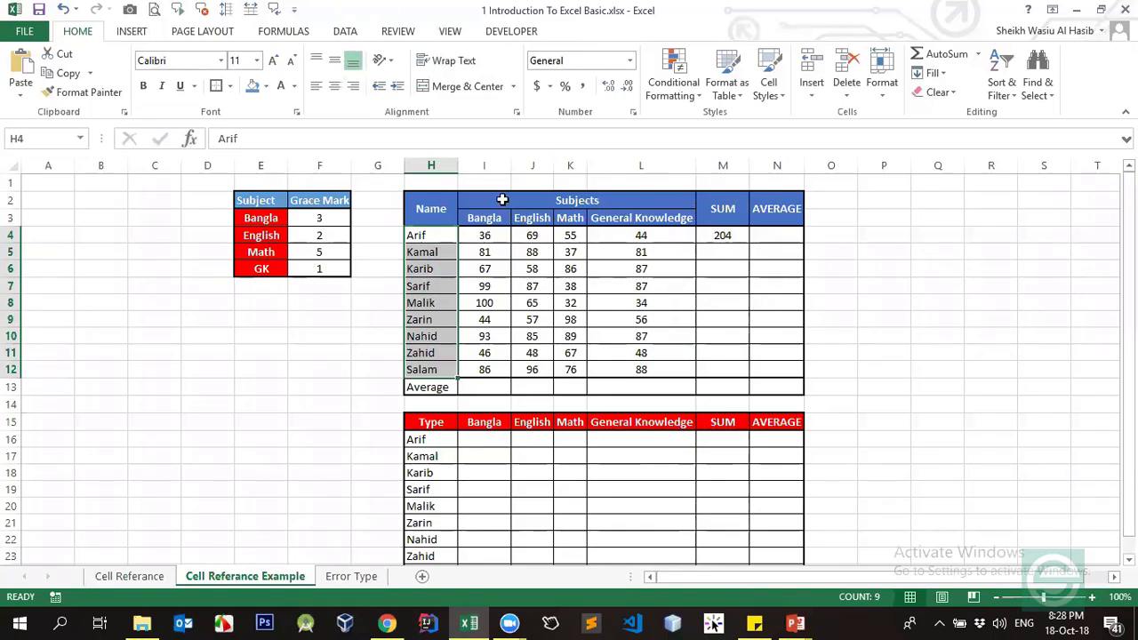
Step: Re-enter the first student's total in M4 as =SUM(I4:L4)
{"action": "left_click", "coordinate": [724, 235]}
{"action": "type", "text": "=su"}
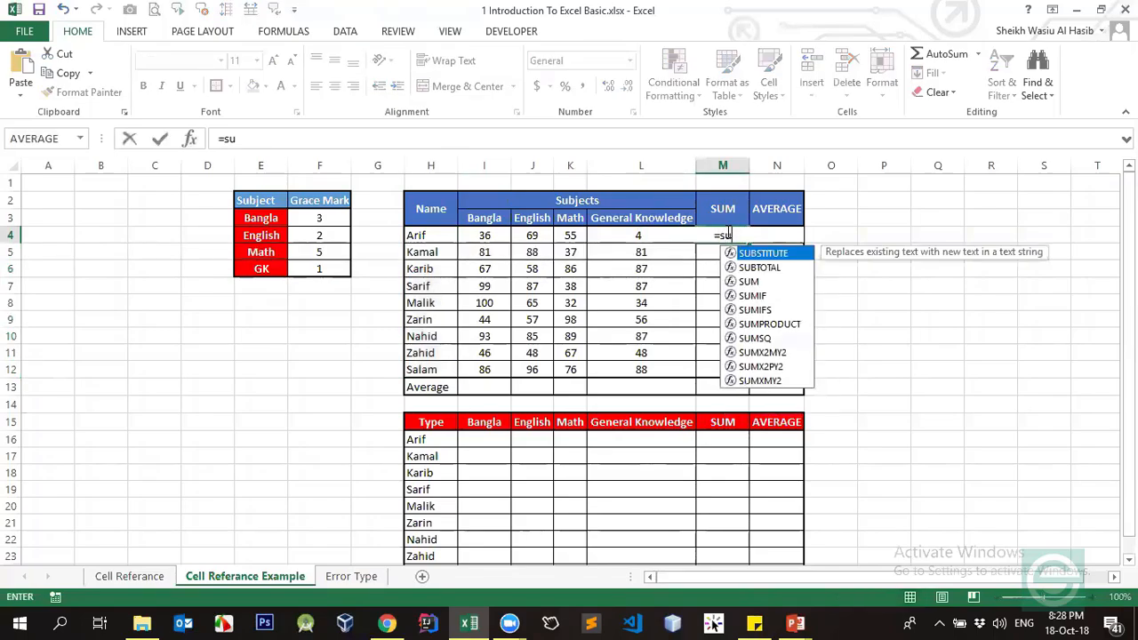
{"action": "type", "text": "m"}
{"action": "key", "text": "Tab"}
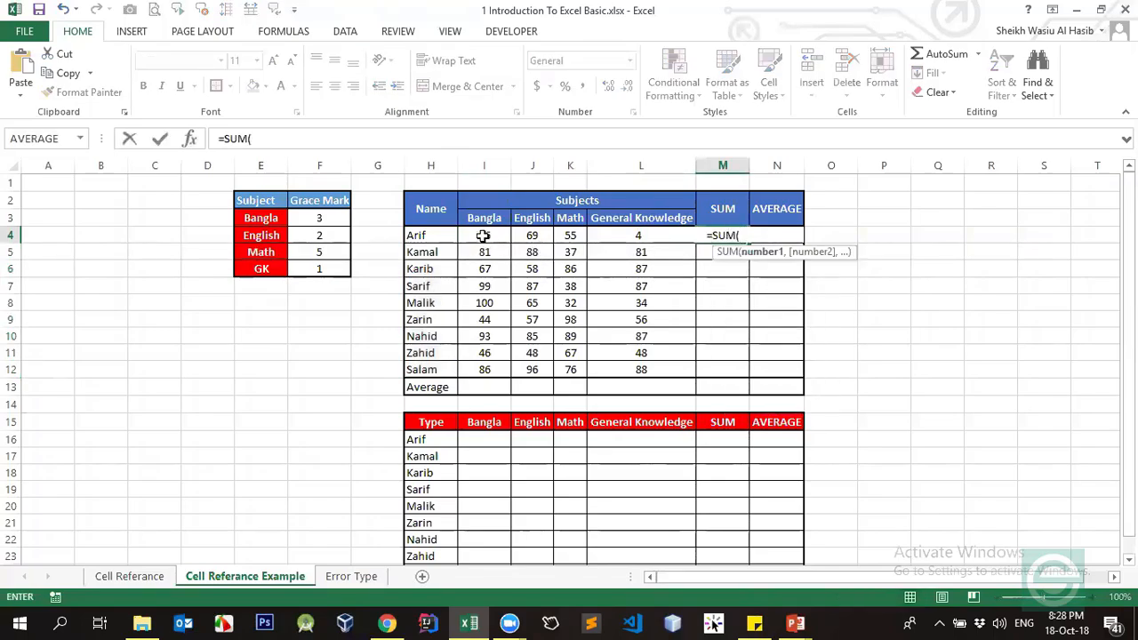
{"action": "left_click_drag", "start_coordinate": [476, 235], "coordinate": [604, 228]}
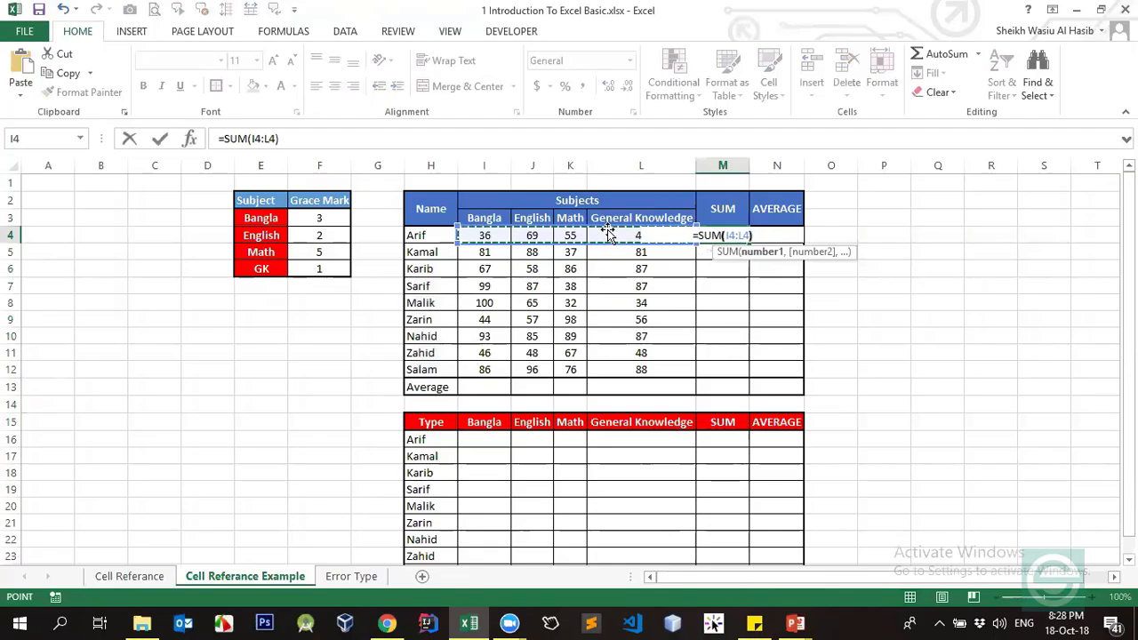
{"action": "key", "text": "Return"}
{"action": "left_click", "coordinate": [732, 233]}
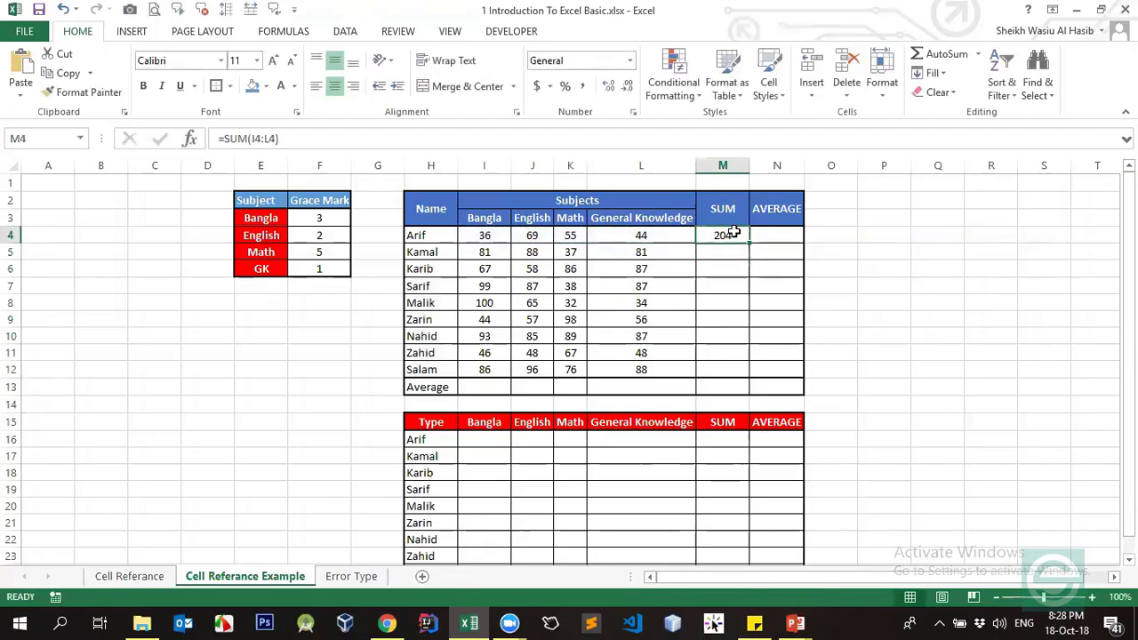
Step: Clear the total in M4 and fill M4:M12 with every student's total using AutoSum
{"action": "key", "text": "Home"}
{"action": "left_click", "coordinate": [722, 235]}
{"action": "key", "text": "Delete"}
{"action": "left_click", "coordinate": [737, 287]}
{"action": "left_click_drag", "start_coordinate": [733, 235], "coordinate": [728, 369]}
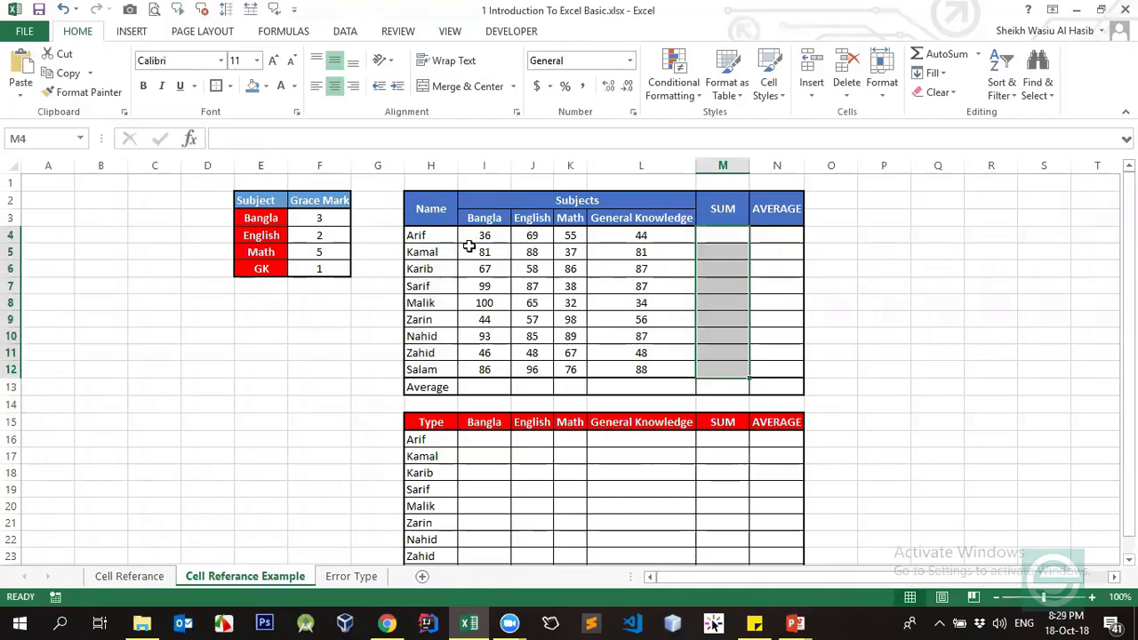
{"action": "key", "text": "alt+equal"}
Step: Compare the marks in rows 4 and 8 with their totals in the SUM column
{"action": "left_click", "coordinate": [532, 235]}
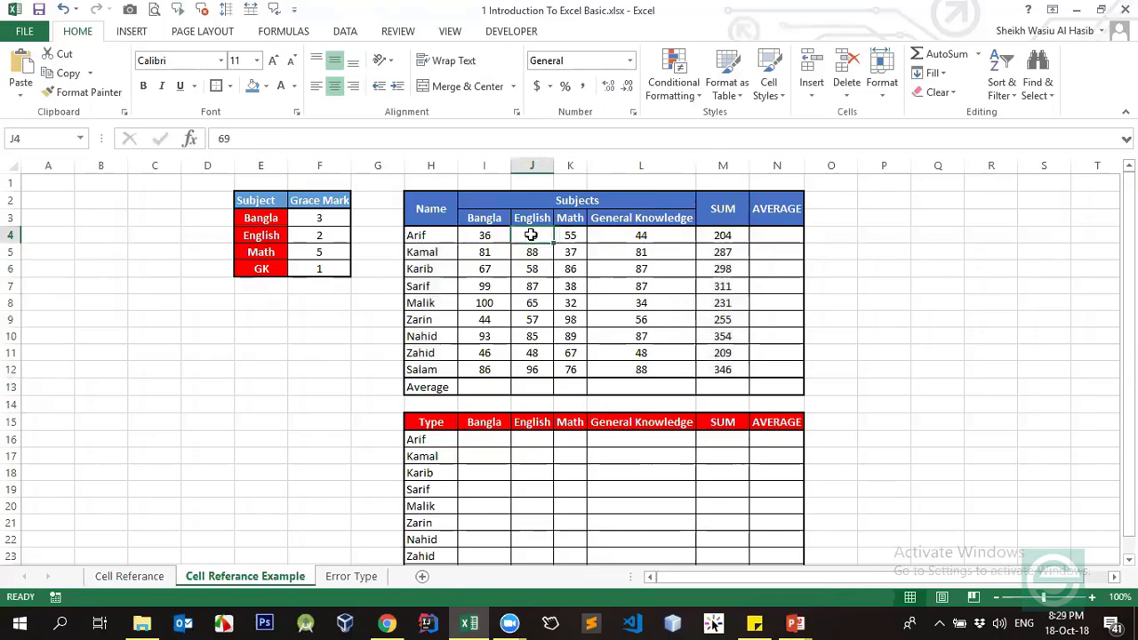
{"action": "mouse_move", "coordinate": [722, 235]}
{"action": "left_mouse_down"}
{"action": "mouse_move", "coordinate": [723, 365]}
{"action": "mouse_move", "coordinate": [722, 234]}
{"action": "left_mouse_up"}
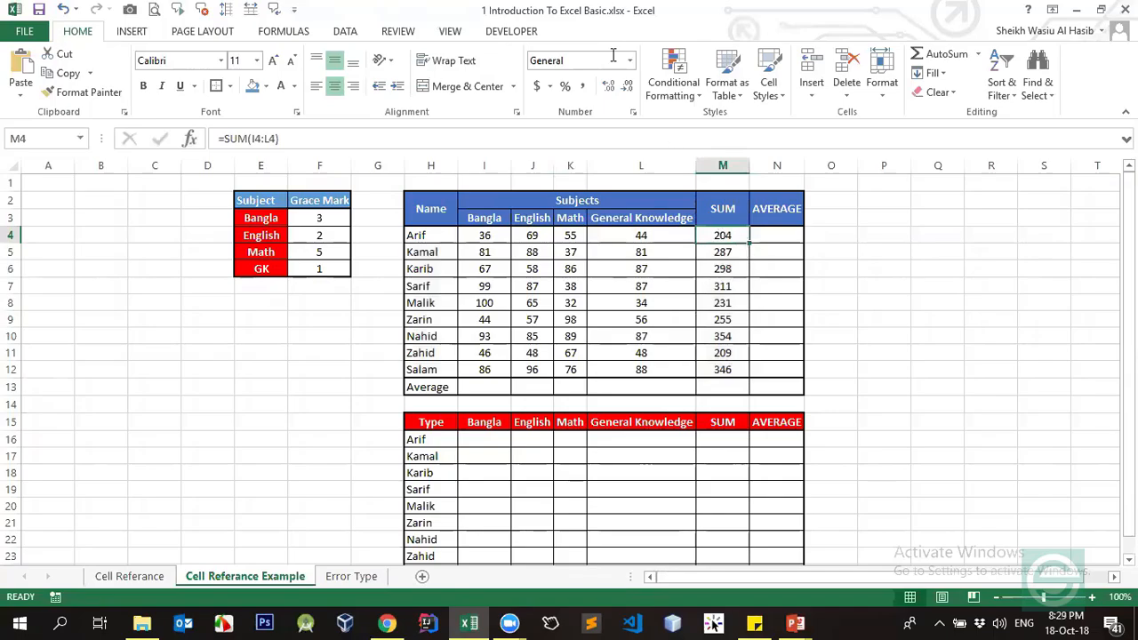
{"action": "left_click", "coordinate": [567, 235]}
{"action": "left_click", "coordinate": [477, 235]}
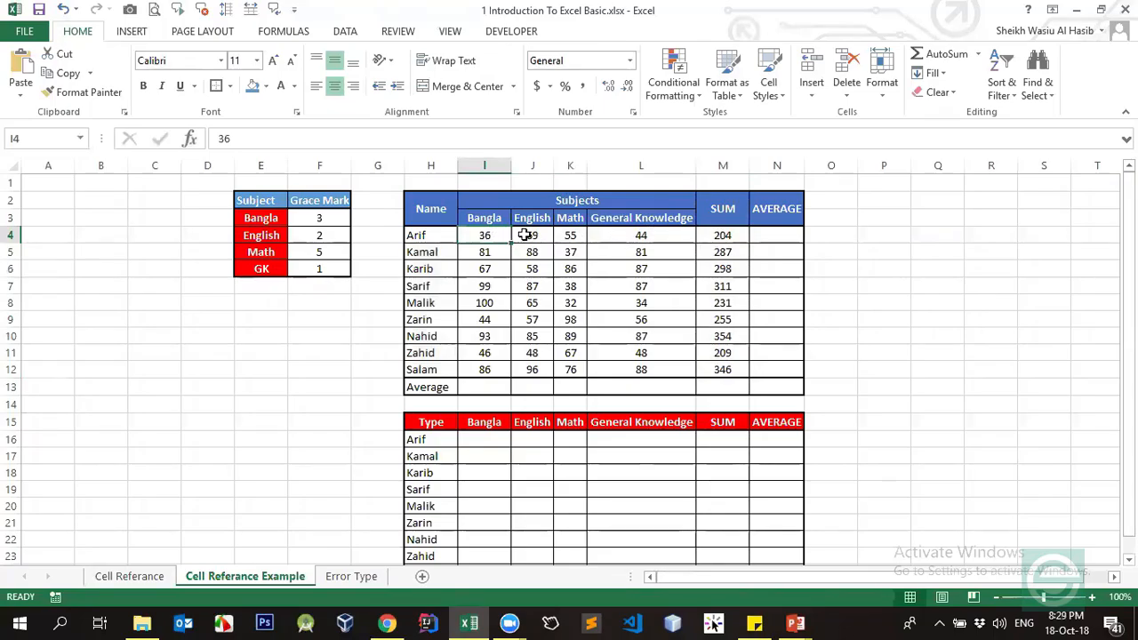
{"action": "left_click_drag", "start_coordinate": [526, 235], "coordinate": [627, 235]}
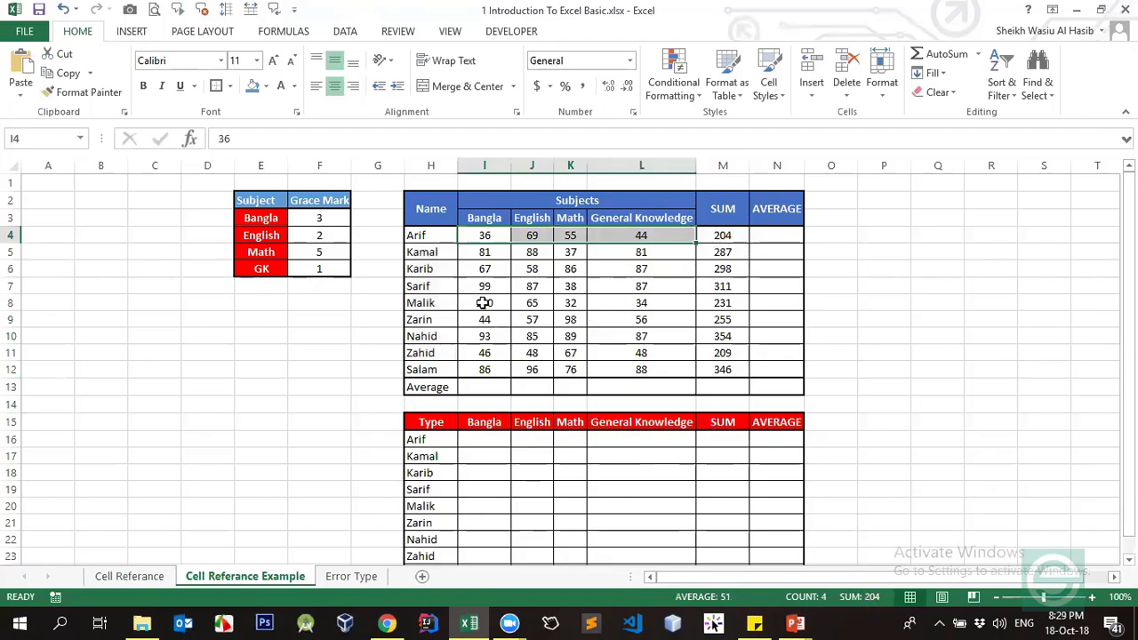
{"action": "left_click_drag", "start_coordinate": [484, 303], "coordinate": [656, 325]}
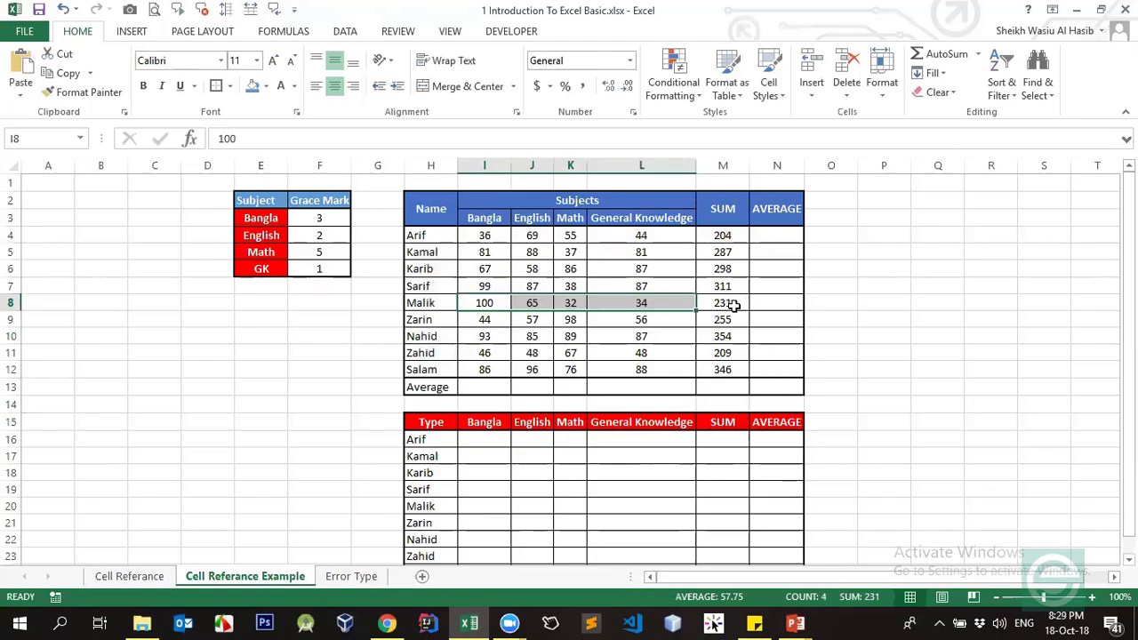
Step: Review the Average row cells I13:L13 and the totals in M4:M12
{"action": "left_click", "coordinate": [474, 386]}
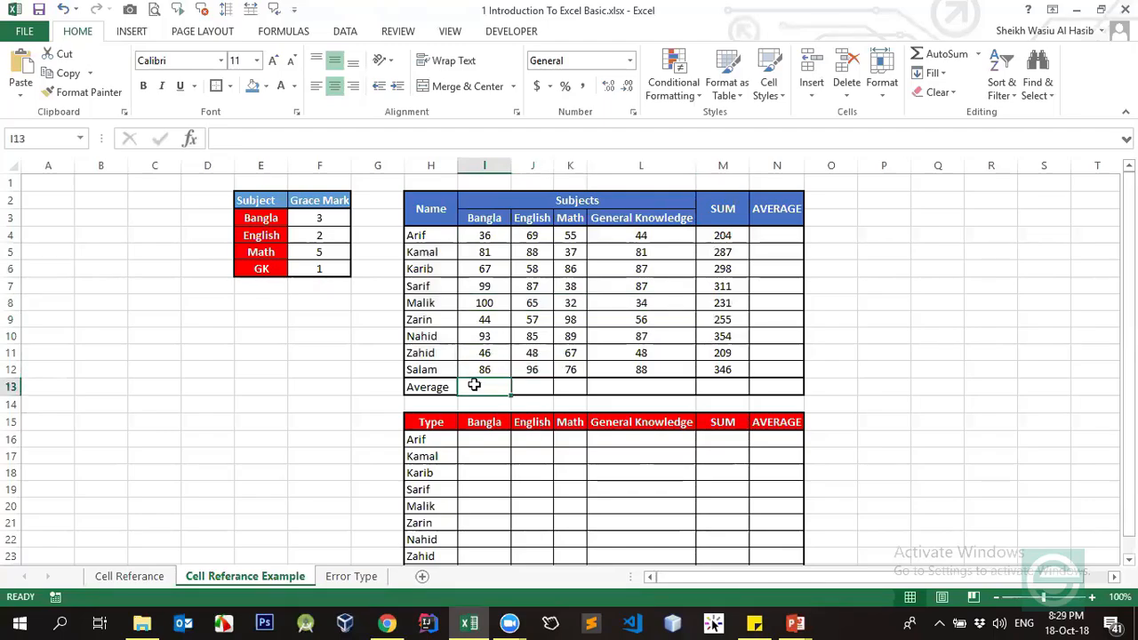
{"action": "left_click_drag", "start_coordinate": [474, 386], "coordinate": [617, 385]}
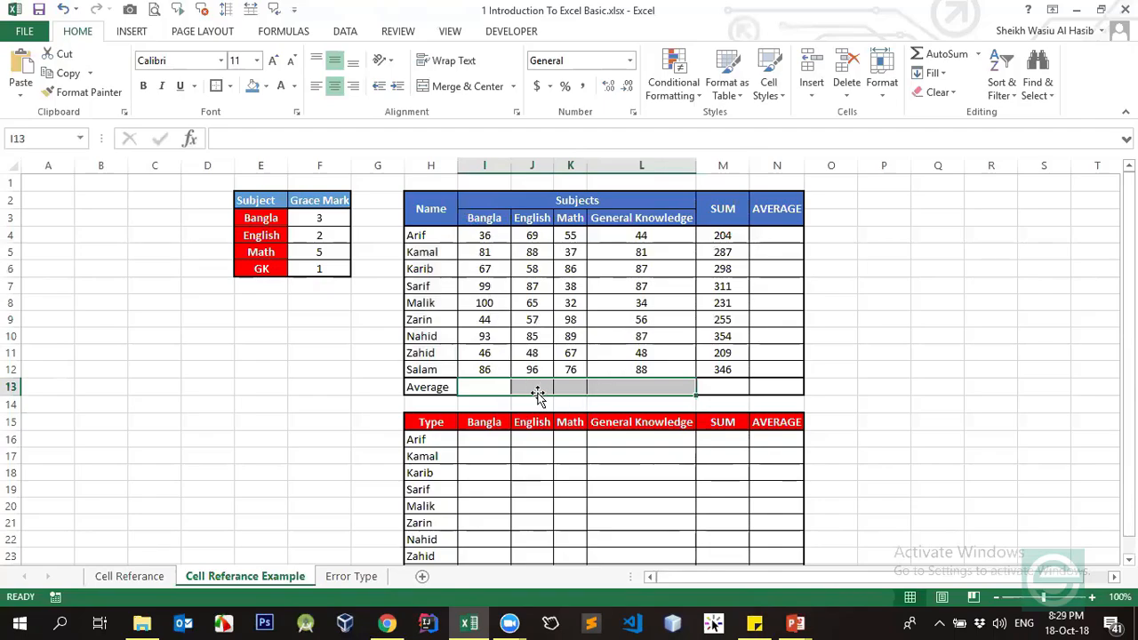
{"action": "left_click", "coordinate": [497, 385]}
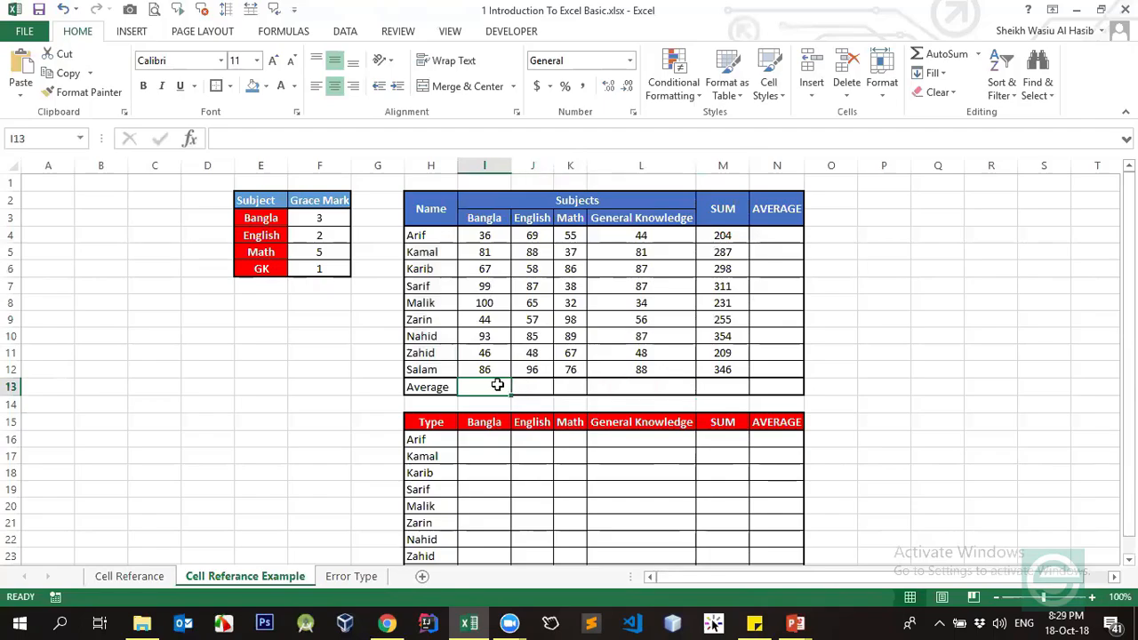
{"action": "left_click_drag", "start_coordinate": [715, 236], "coordinate": [735, 371]}
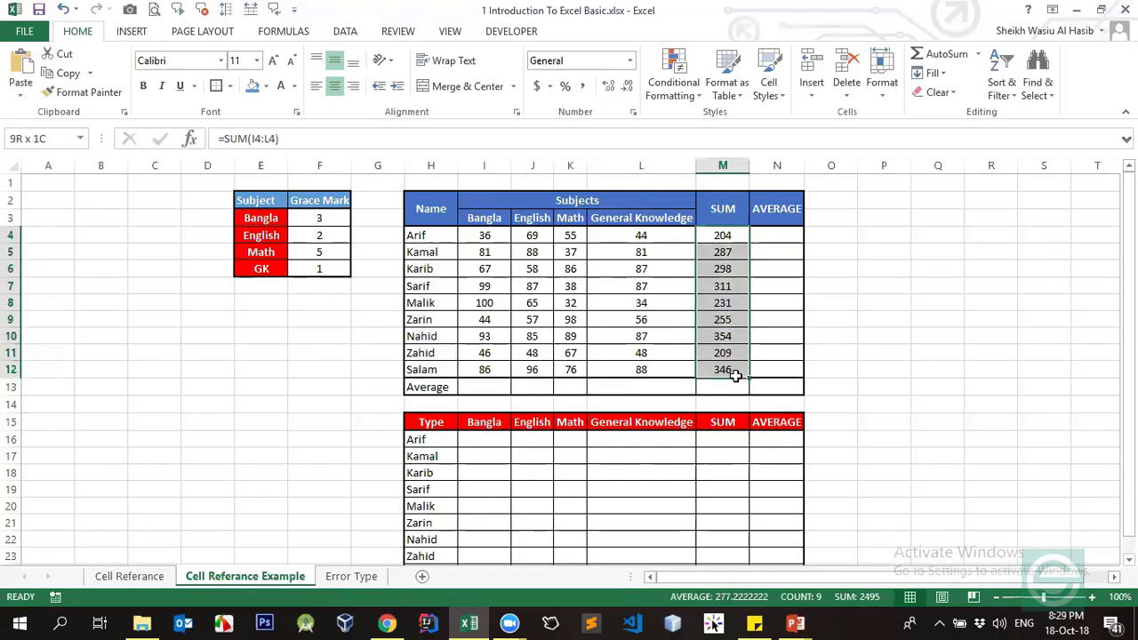
{"action": "left_click", "coordinate": [377, 35]}
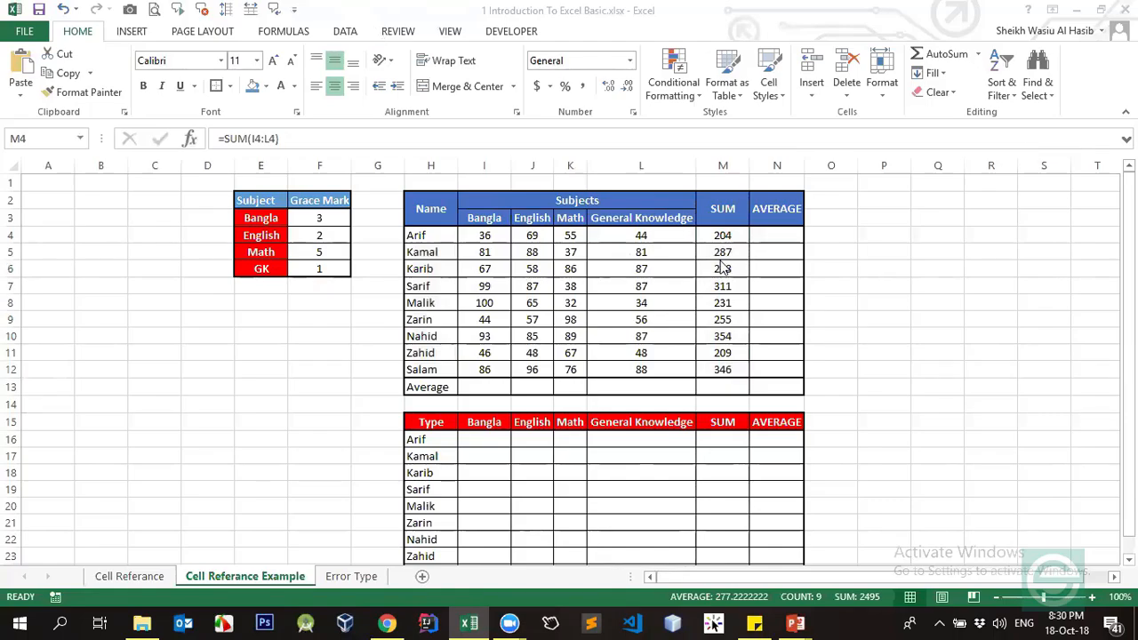
{"action": "left_click", "coordinate": [495, 386]}
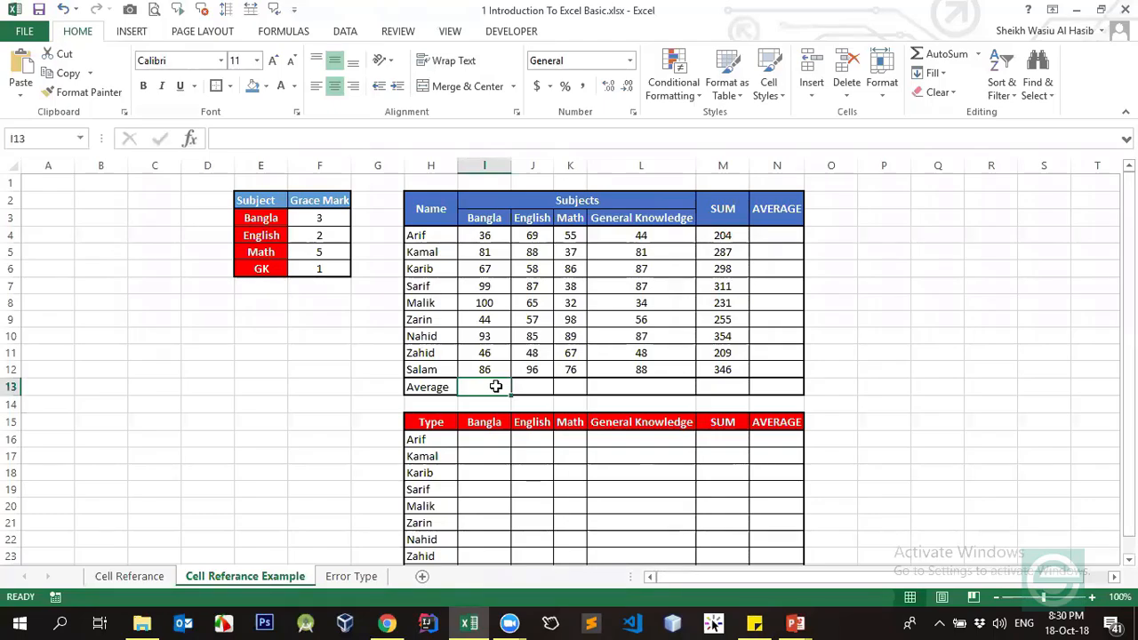
Step: Clear the totals in M4:M12, abandon a new formula in M4, and undo both deletions
{"action": "left_click", "coordinate": [727, 250]}
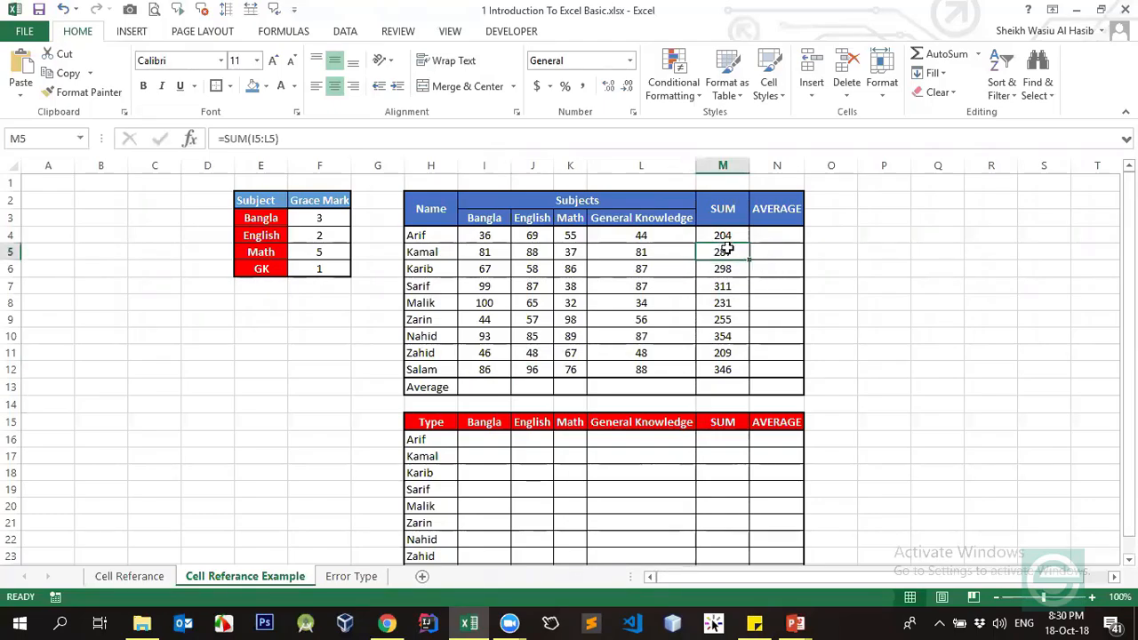
{"action": "key", "text": "ctrl+shift+Down"}
{"action": "key", "text": "Delete"}
{"action": "left_click", "coordinate": [727, 233]}
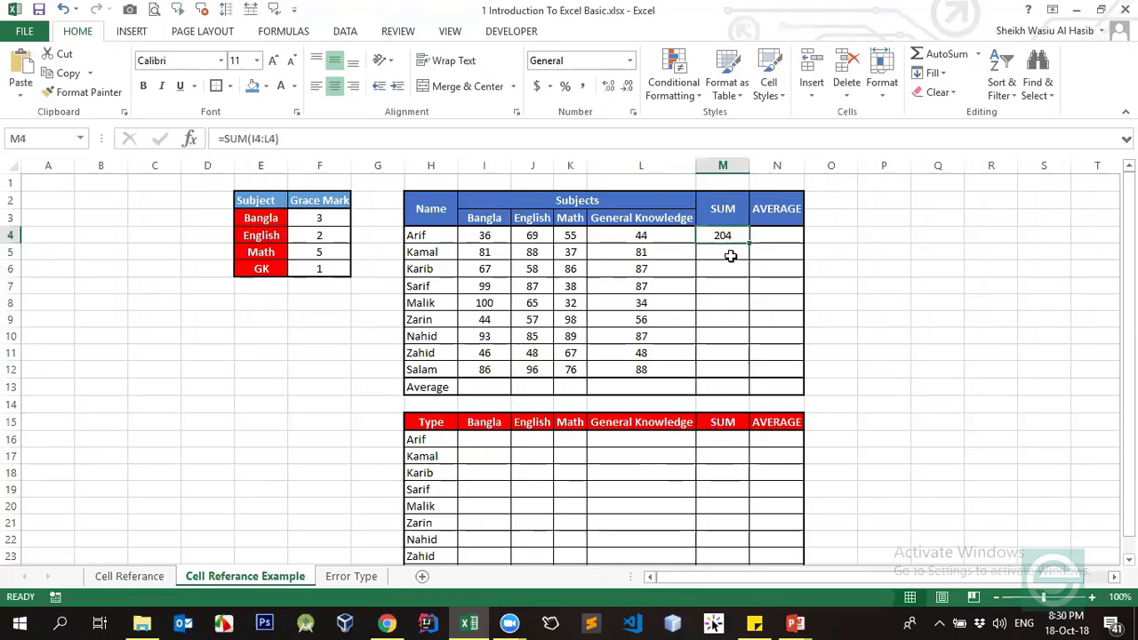
{"action": "key", "text": "Delete"}
{"action": "type", "text": "="}
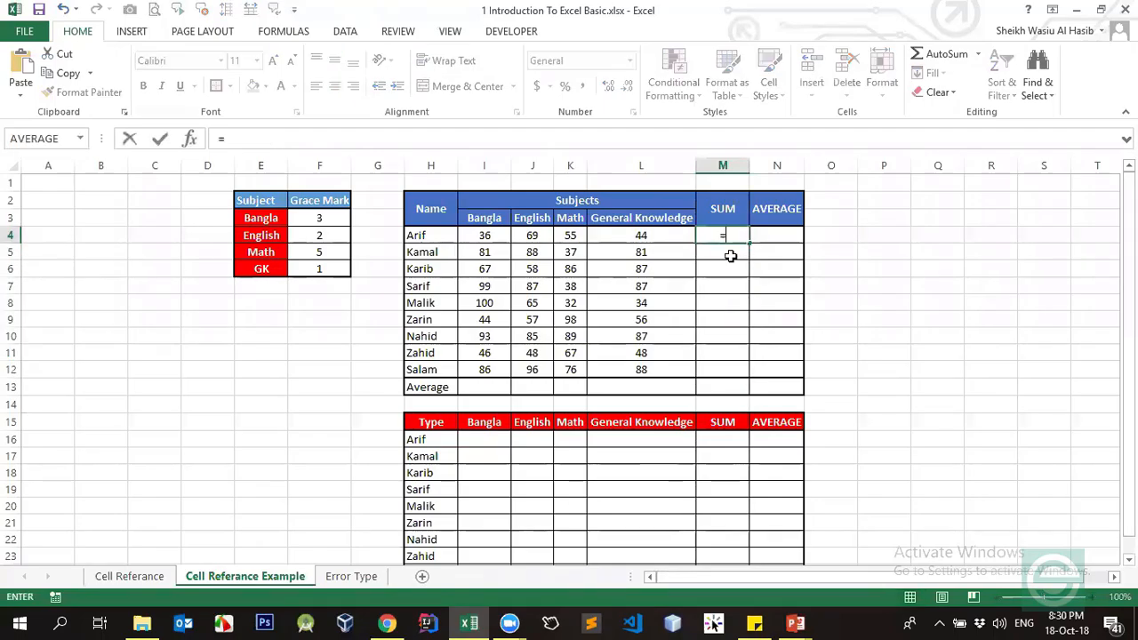
{"action": "key", "text": "Escape"}
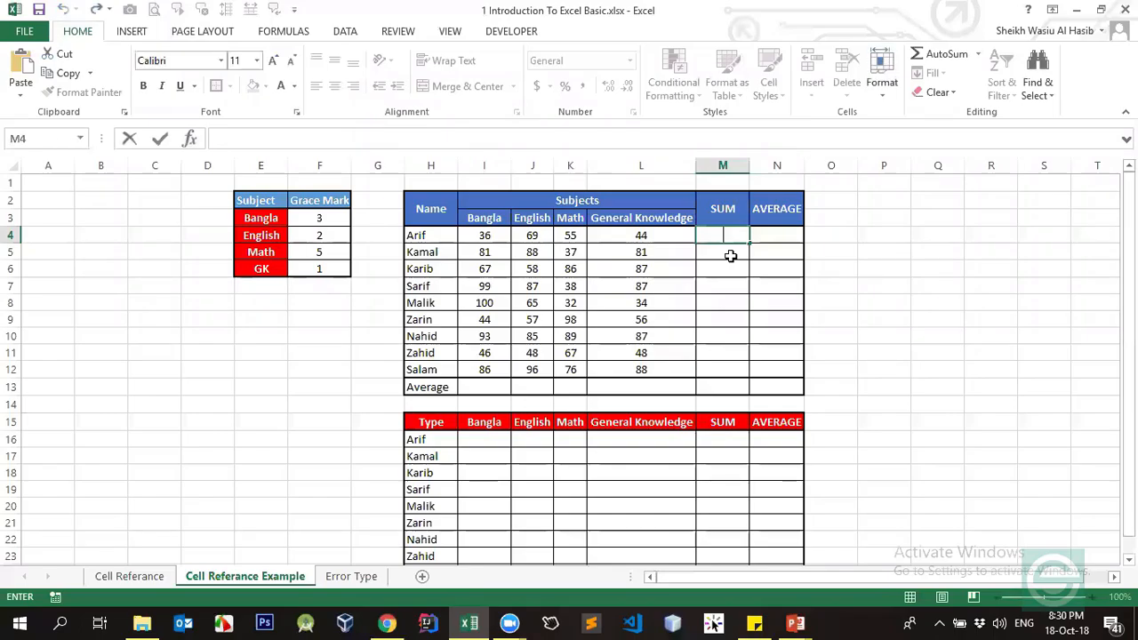
{"action": "key", "text": "ctrl+z"}
{"action": "key", "text": "ctrl+z"}
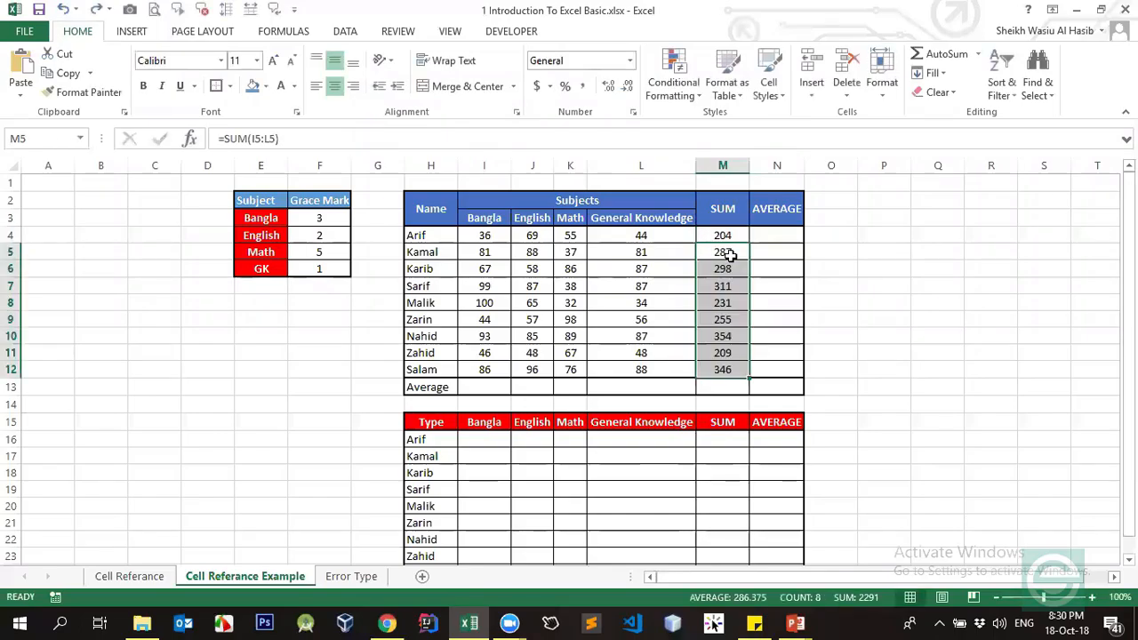
{"action": "key", "text": "Right"}
{"action": "left_click", "coordinate": [781, 232]}
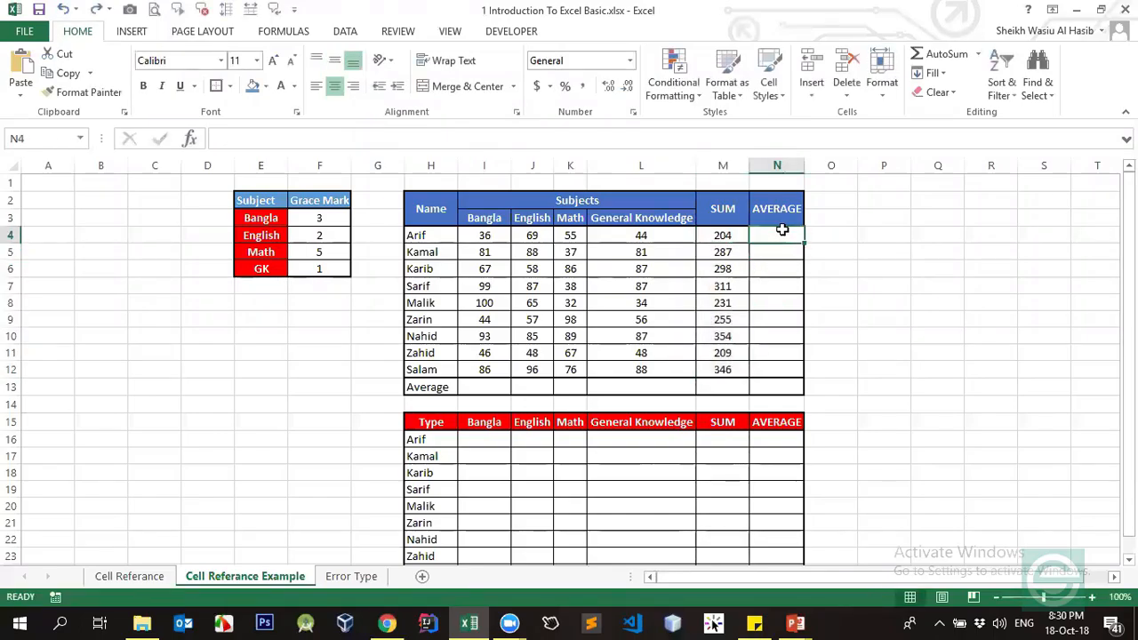
{"action": "key", "text": "alt+="}
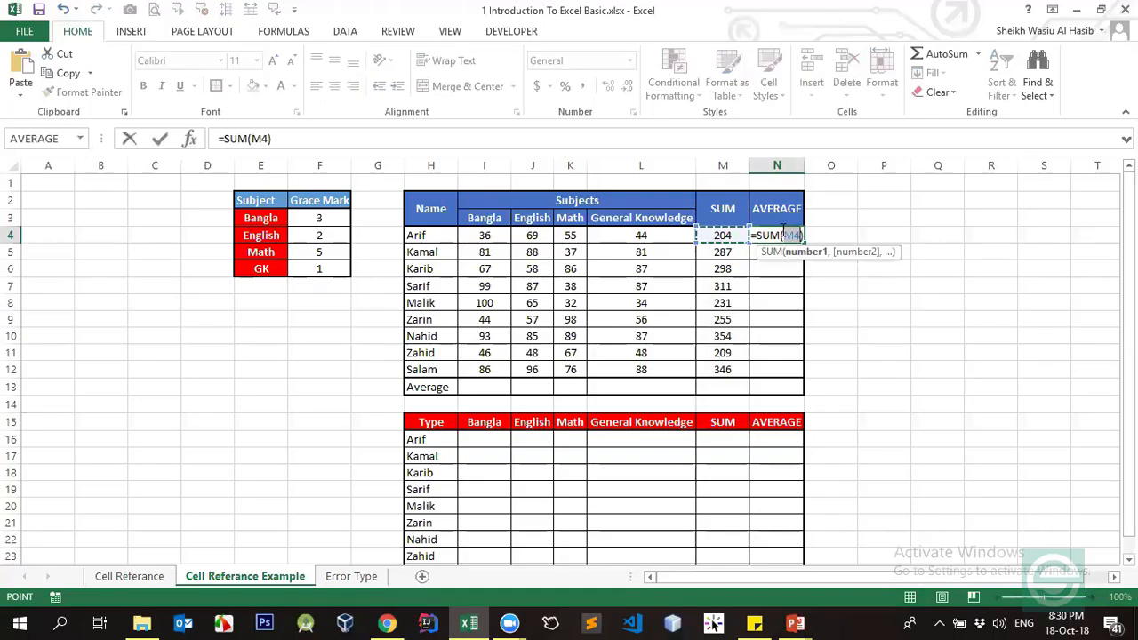
{"action": "key", "text": "BackSpace"}
{"action": "key", "text": "BackSpace"}
{"action": "key", "text": "BackSpace"}
{"action": "key", "text": "BackSpace"}
{"action": "key", "text": "BackSpace"}
{"action": "key", "text": "BackSpace"}
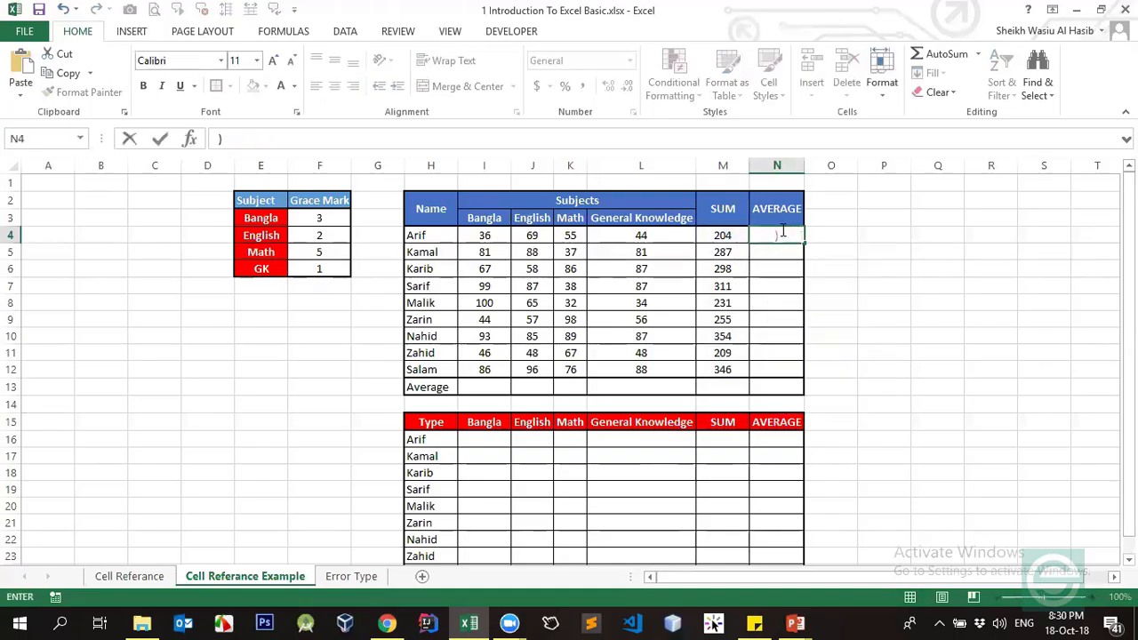
{"action": "key", "text": "Delete"}
{"action": "key", "text": "Escape"}
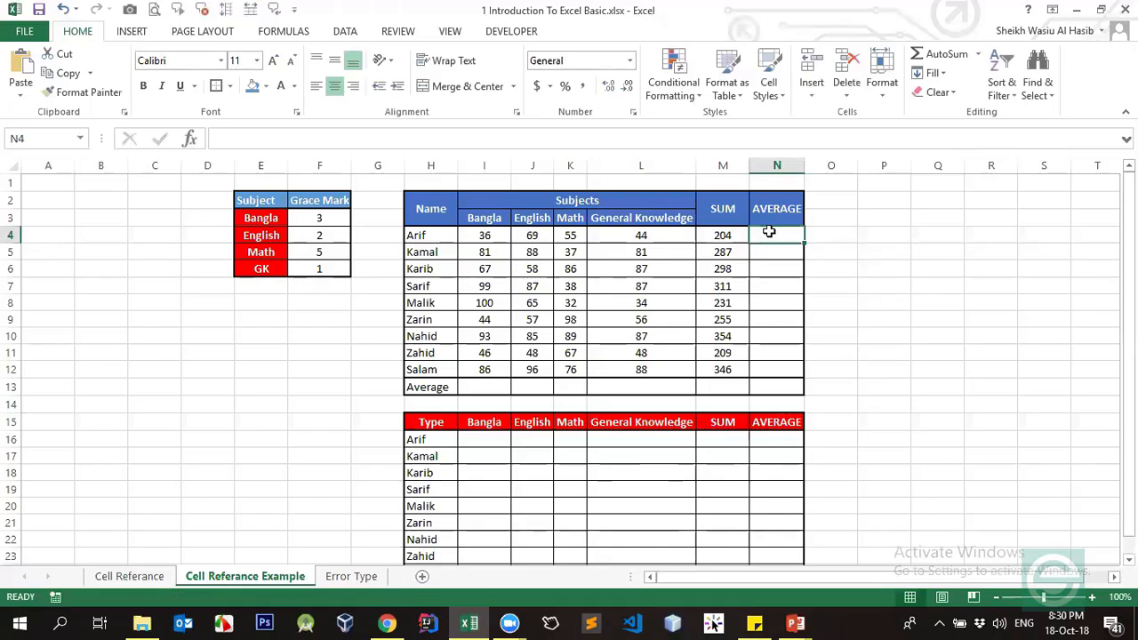
Step: Calculate the first student's average mark in N4 with =AVERAGE(I4:L4)
{"action": "type", "text": "="}
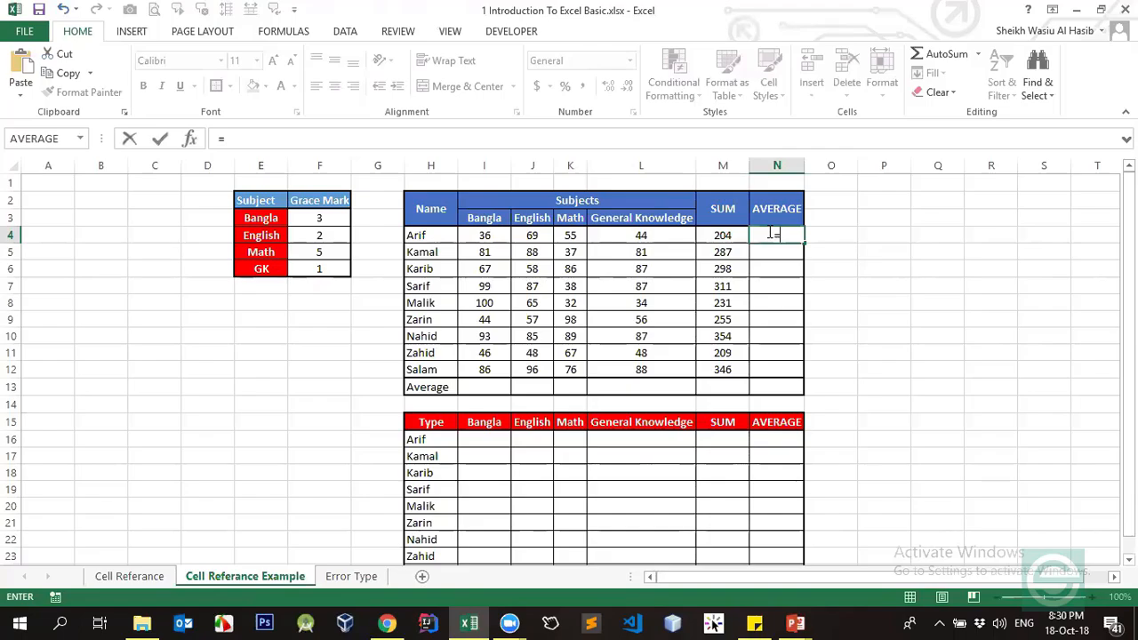
{"action": "type", "text": "avera"}
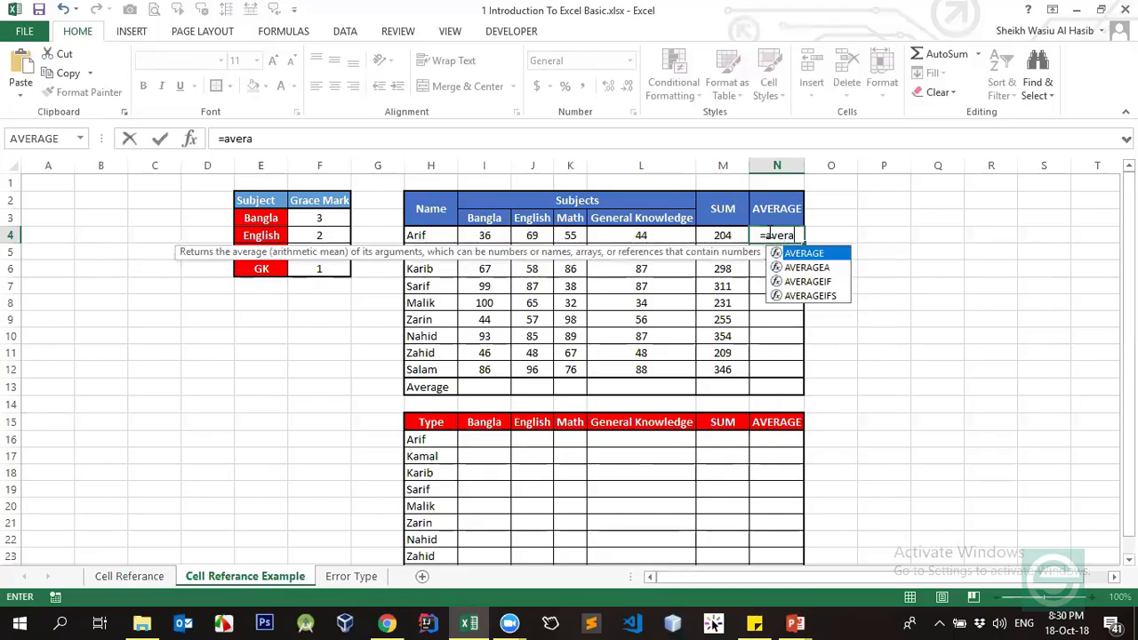
{"action": "key", "text": "Tab"}
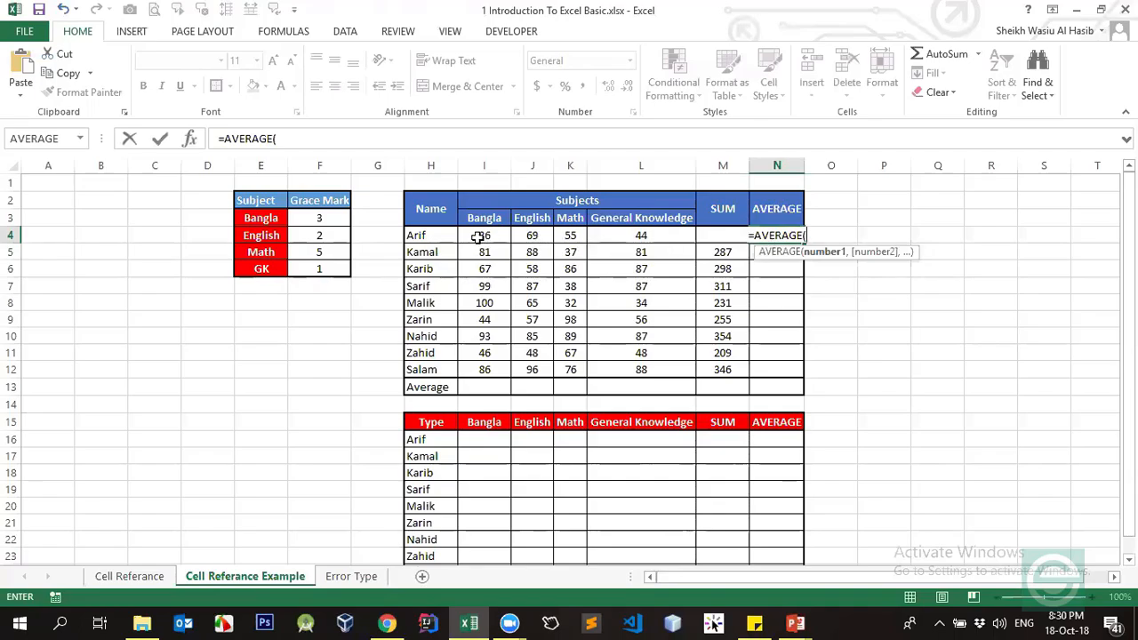
{"action": "left_click_drag", "start_coordinate": [485, 236], "coordinate": [622, 247]}
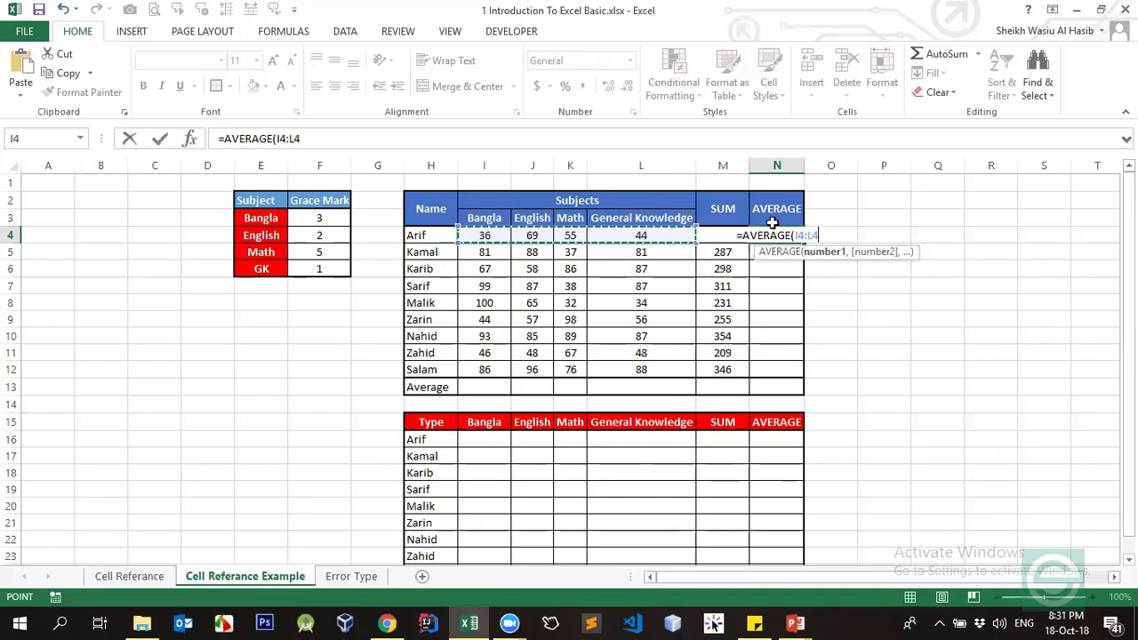
{"action": "key", "text": "ctrl+Return"}
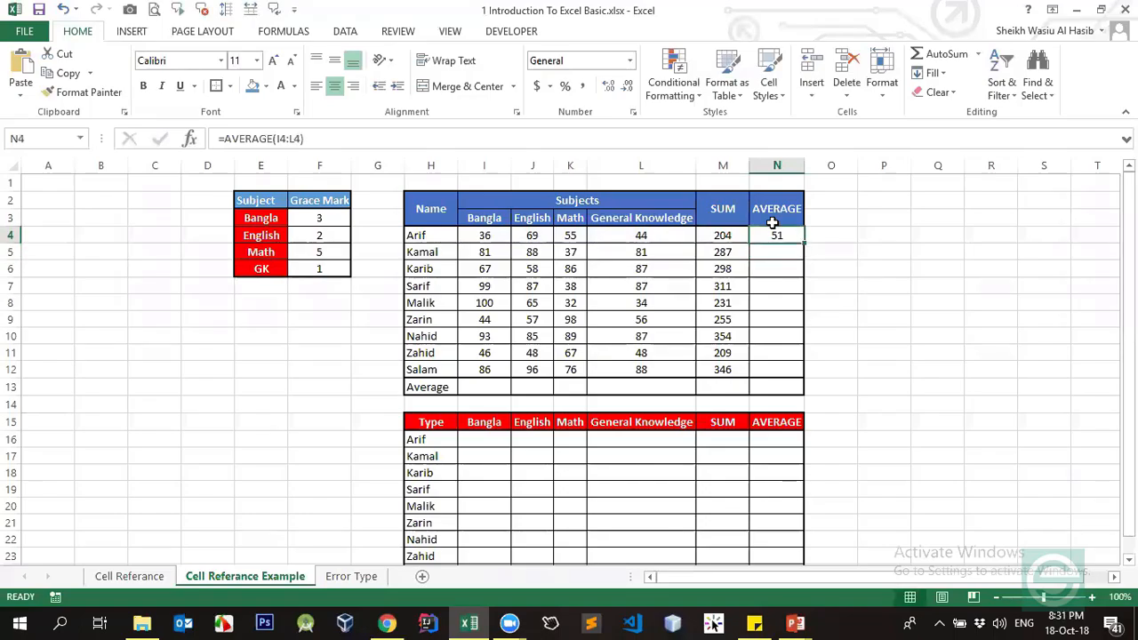
Step: Examine which cells the AVERAGE formula in N4 references and review the totals in M4:M11, leaving the formula as it is
{"action": "left_click", "coordinate": [267, 138]}
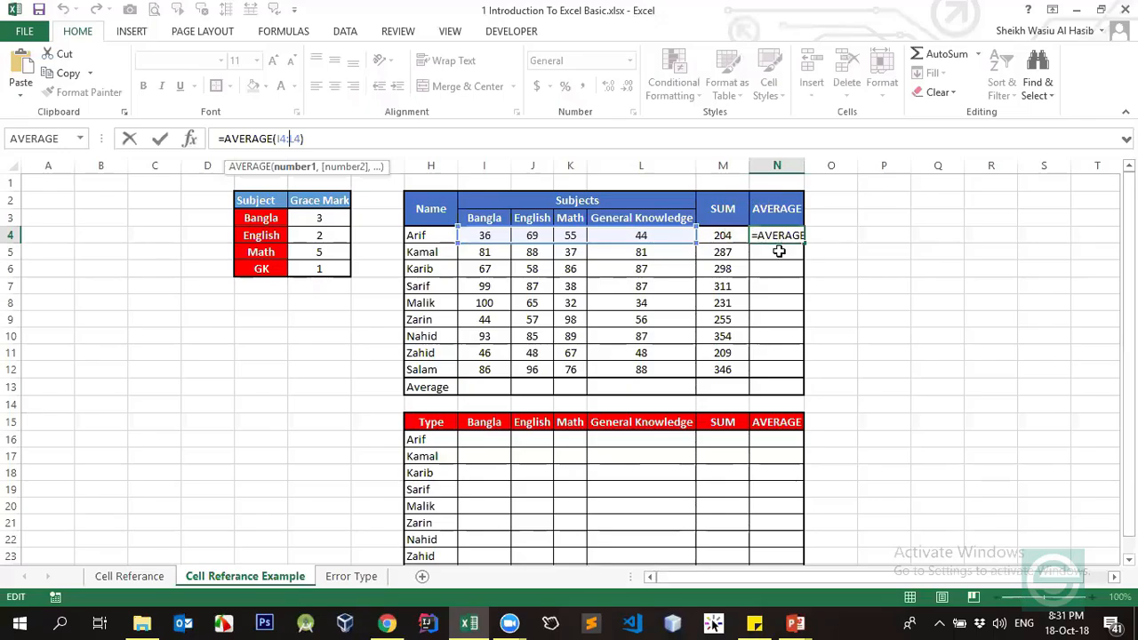
{"action": "key", "text": "ctrl+Return"}
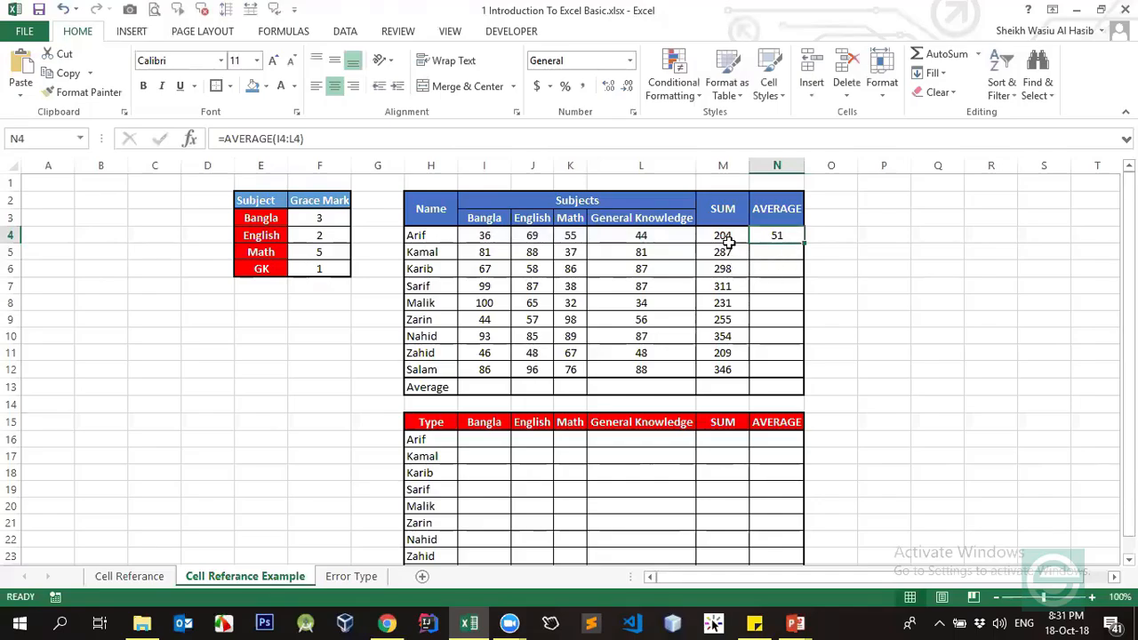
{"action": "left_click_drag", "start_coordinate": [732, 234], "coordinate": [743, 335]}
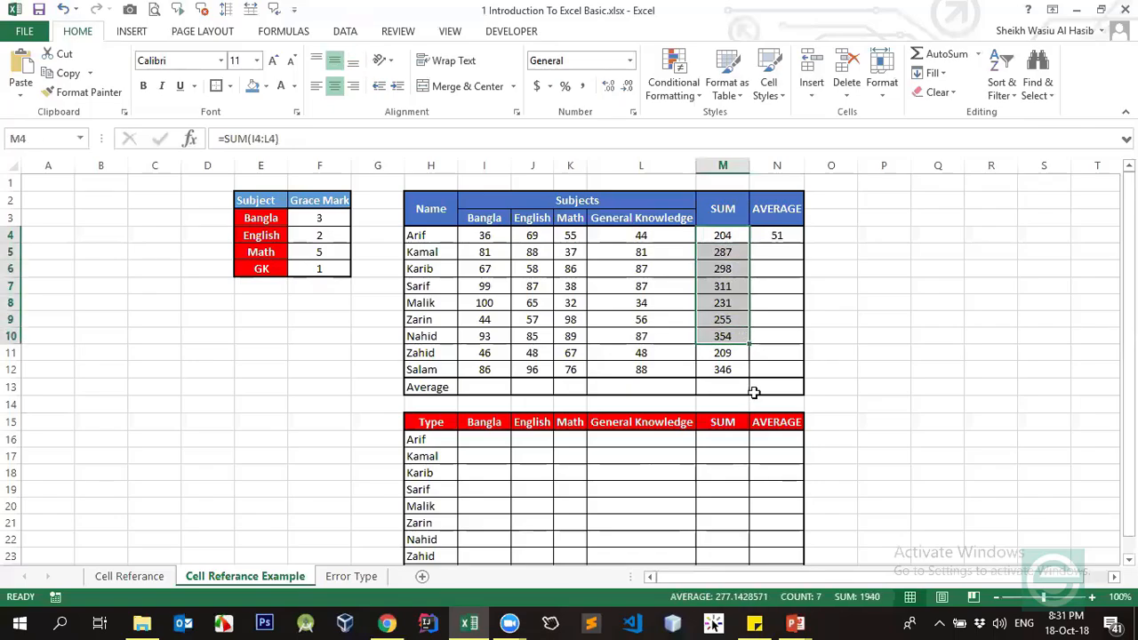
{"action": "left_click", "coordinate": [753, 391]}
{"action": "left_click_drag", "start_coordinate": [732, 237], "coordinate": [726, 352]}
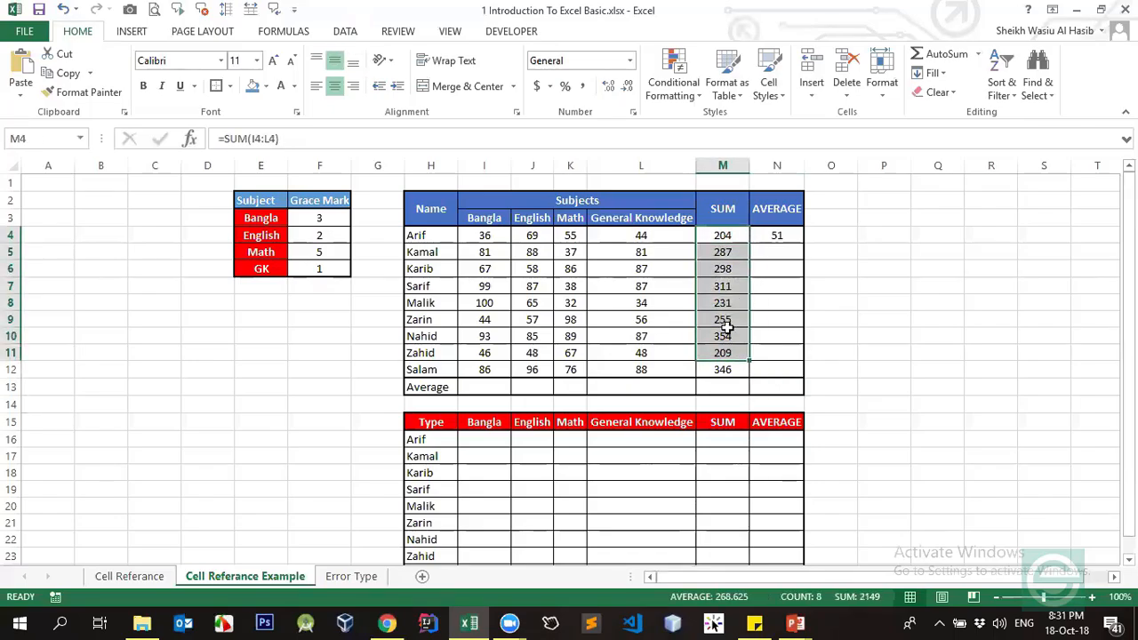
{"action": "left_click", "coordinate": [568, 255]}
{"action": "left_click", "coordinate": [775, 235]}
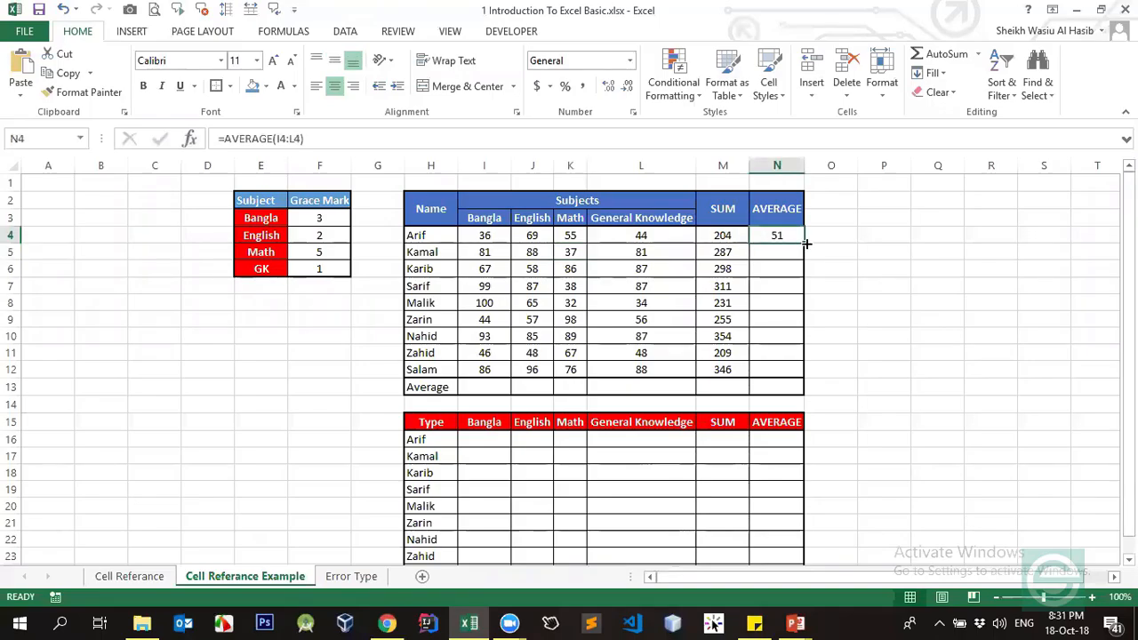
Step: Apply all borders to the marks table cells H4:N13
{"action": "left_click_drag", "start_coordinate": [418, 234], "coordinate": [766, 392]}
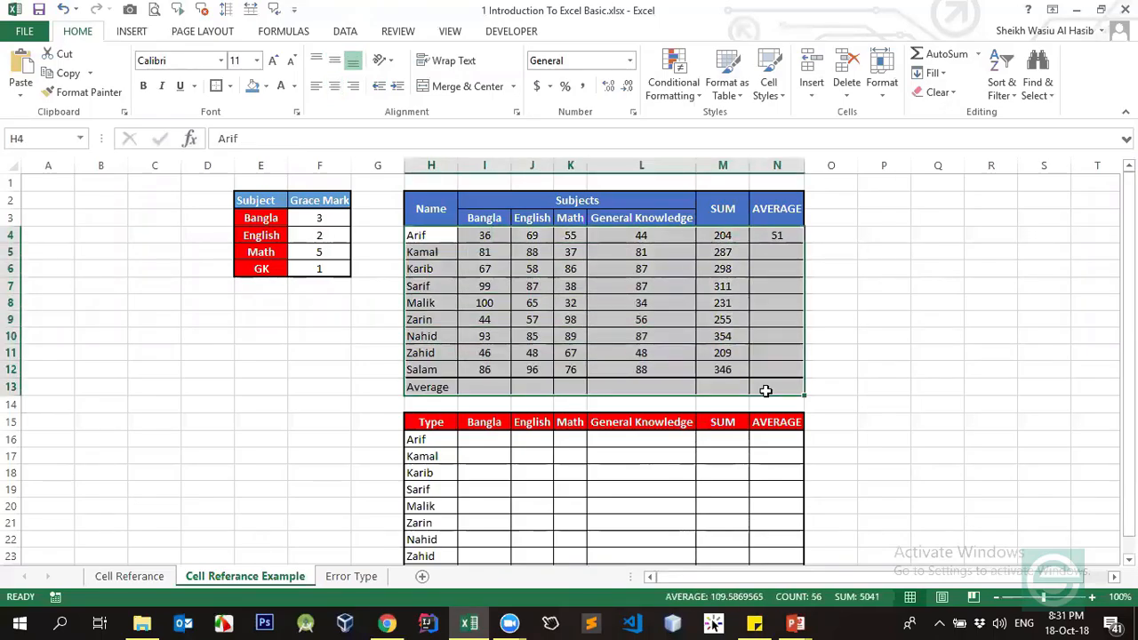
{"action": "key", "text": "alt+h"}
{"action": "key", "text": "b"}
{"action": "key", "text": "a"}
{"action": "left_click", "coordinate": [776, 216]}
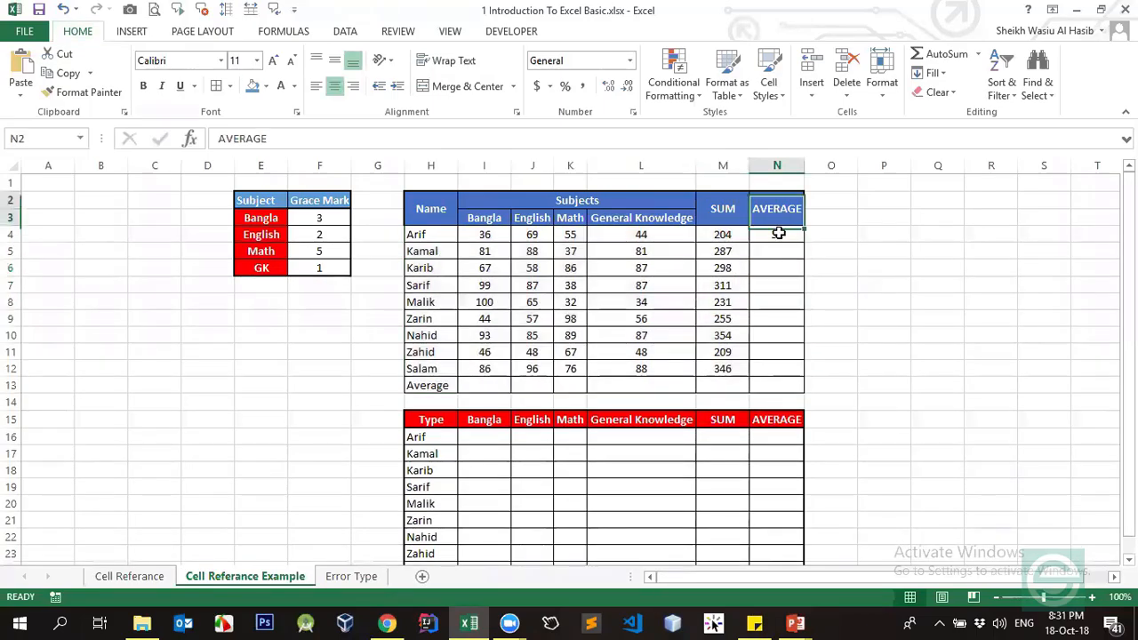
Step: Fill the AVERAGE formula in N4 down the column through N13
{"action": "left_click", "coordinate": [778, 233]}
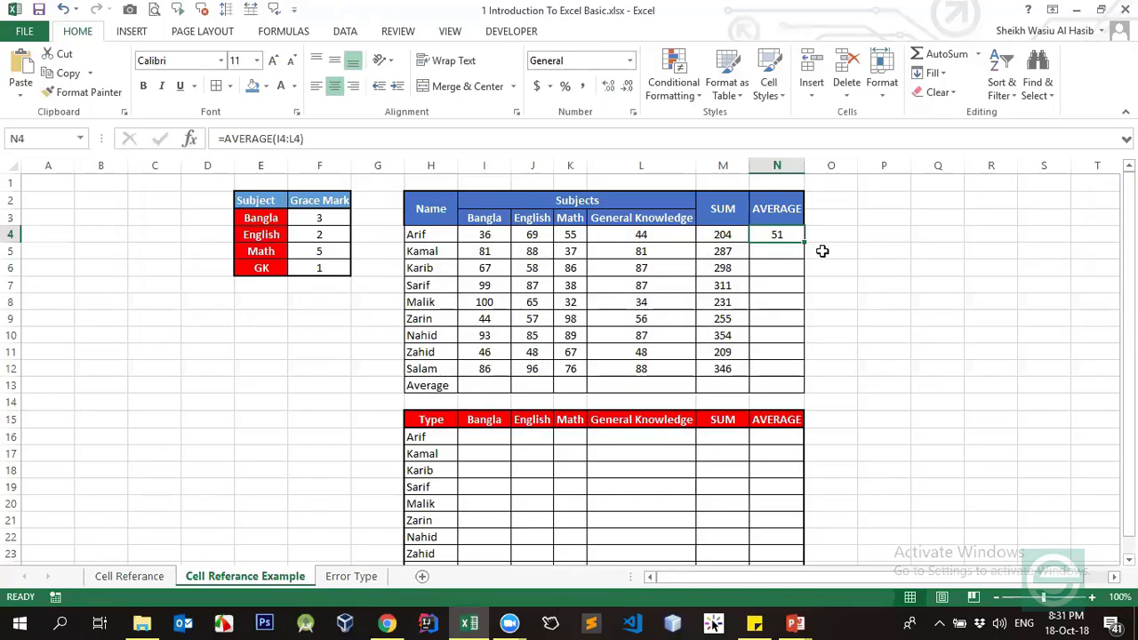
{"action": "key", "text": "ctrl+shift+plus"}
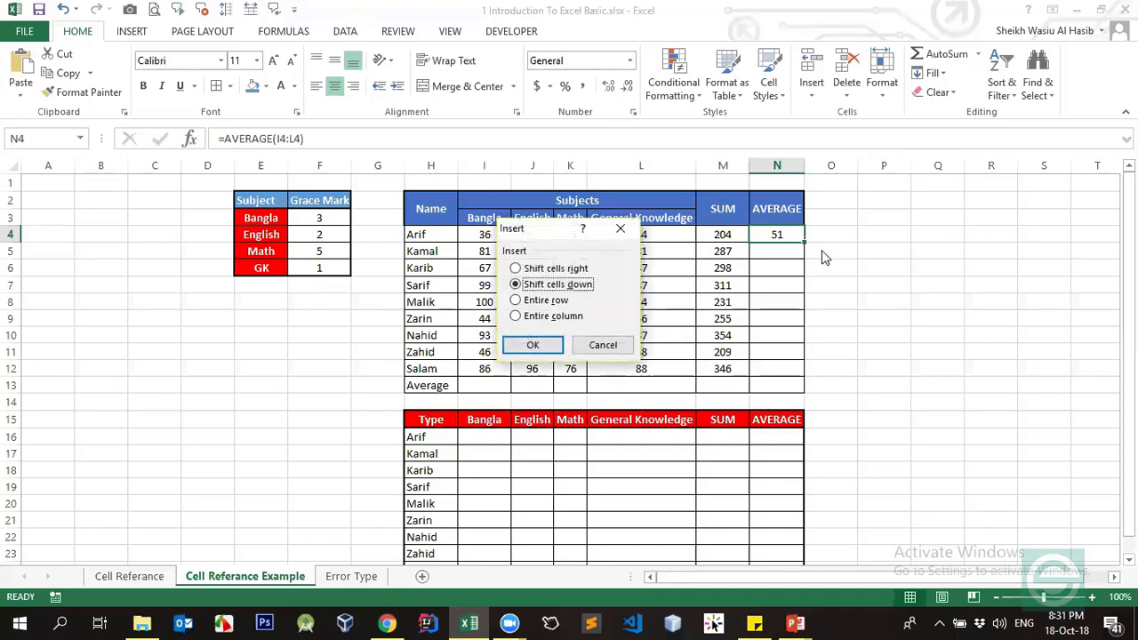
{"action": "left_click", "coordinate": [602, 343]}
{"action": "scroll", "coordinate": [791, 301], "scroll_direction": "up", "scroll_amount": 3}
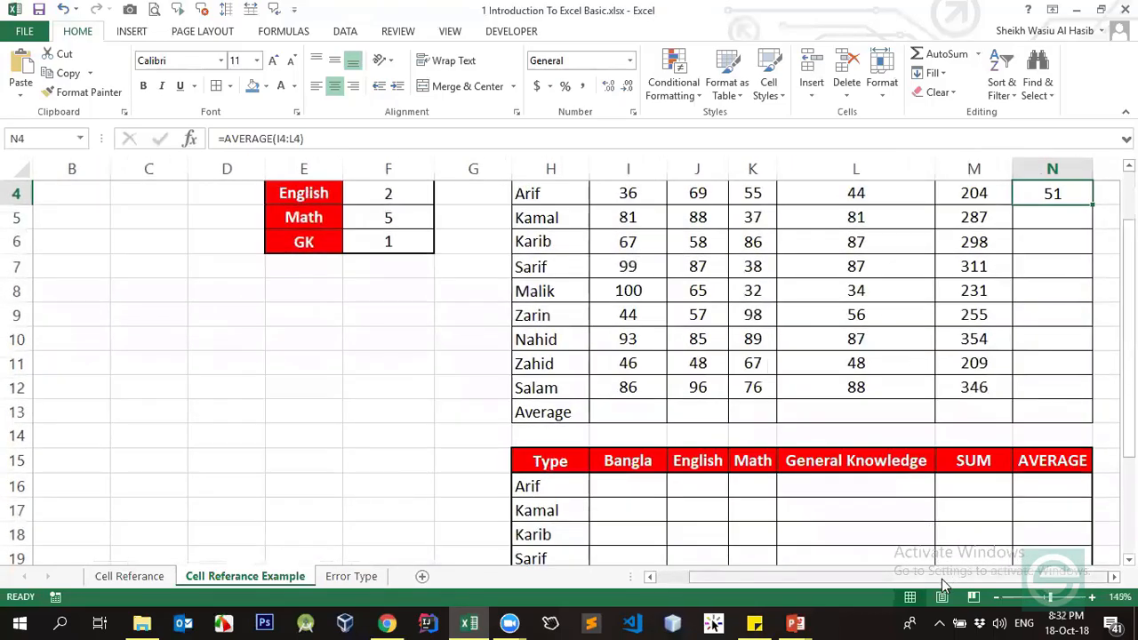
{"action": "scroll", "coordinate": [984, 325], "scroll_direction": "up", "scroll_amount": 1}
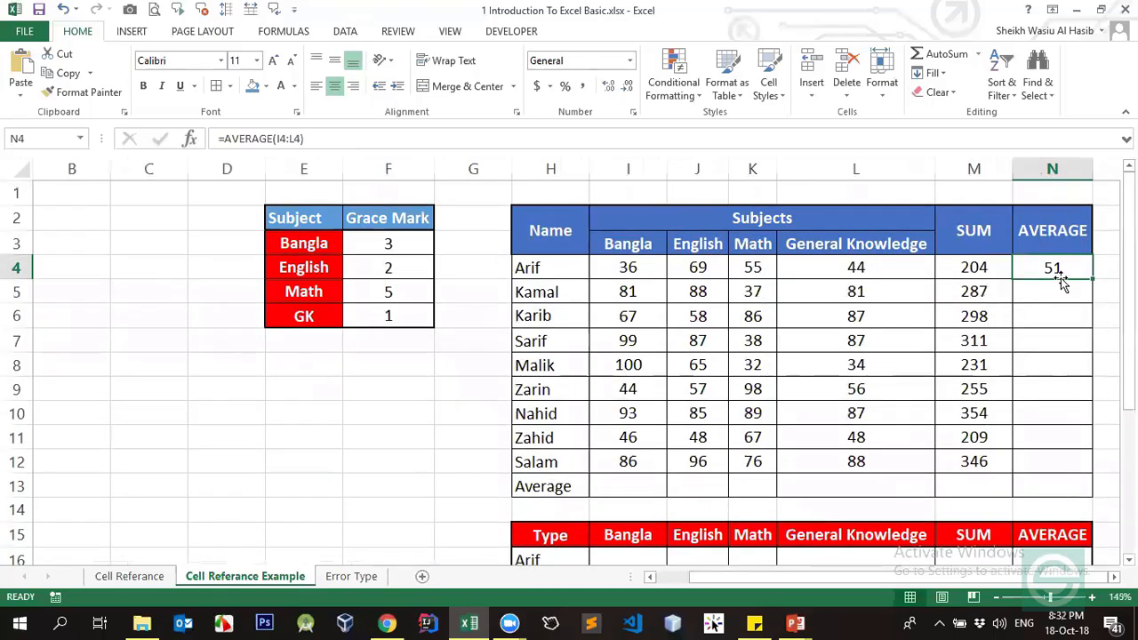
{"action": "left_click", "coordinate": [1115, 577]}
{"action": "left_click", "coordinate": [1114, 578]}
{"action": "left_click", "coordinate": [1115, 577]}
{"action": "left_click", "coordinate": [1114, 577]}
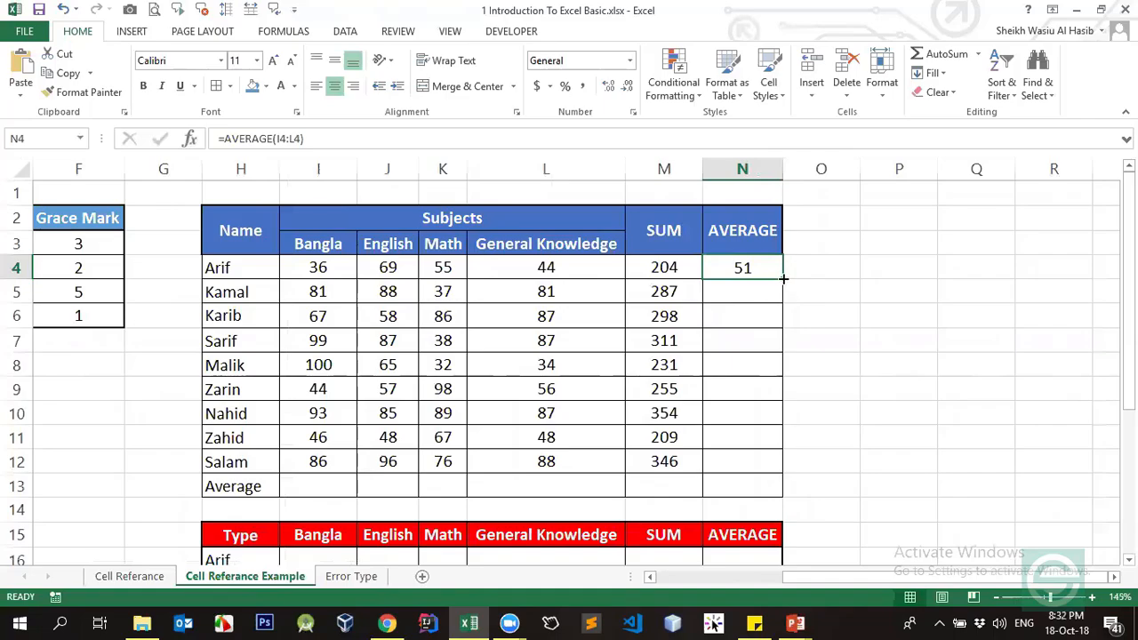
{"action": "double_click", "coordinate": [783, 280]}
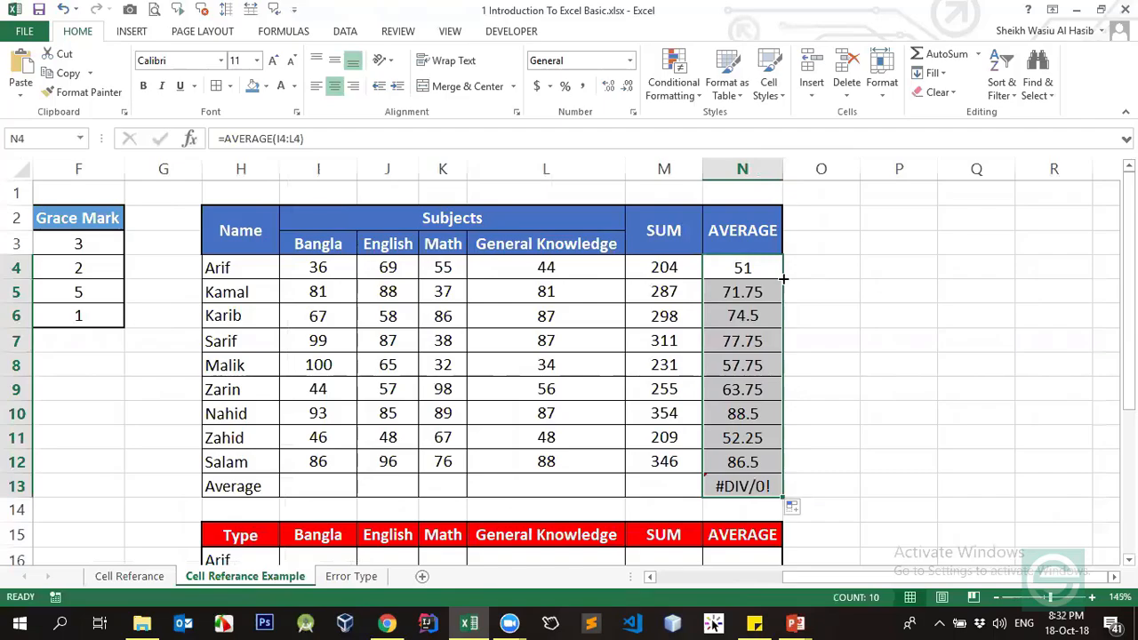
Step: Examine the filled averages in N4:N13 and the cell references used by the formulas in N4 and N5
{"action": "left_click_drag", "start_coordinate": [740, 269], "coordinate": [747, 498]}
{"action": "left_click", "coordinate": [737, 311]}
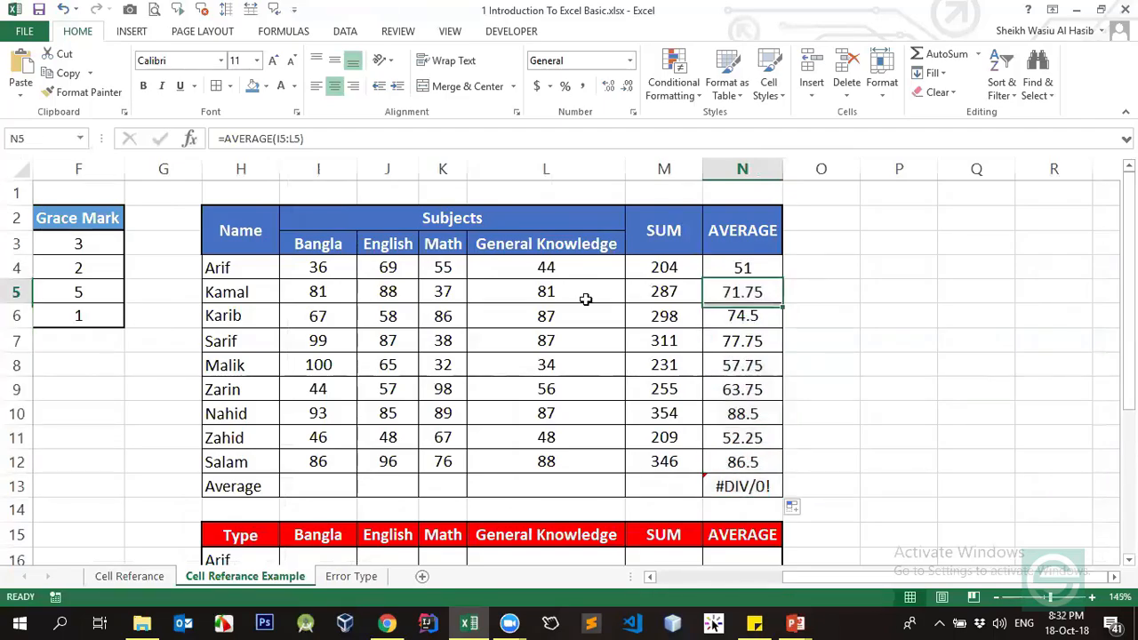
{"action": "left_click", "coordinate": [738, 271]}
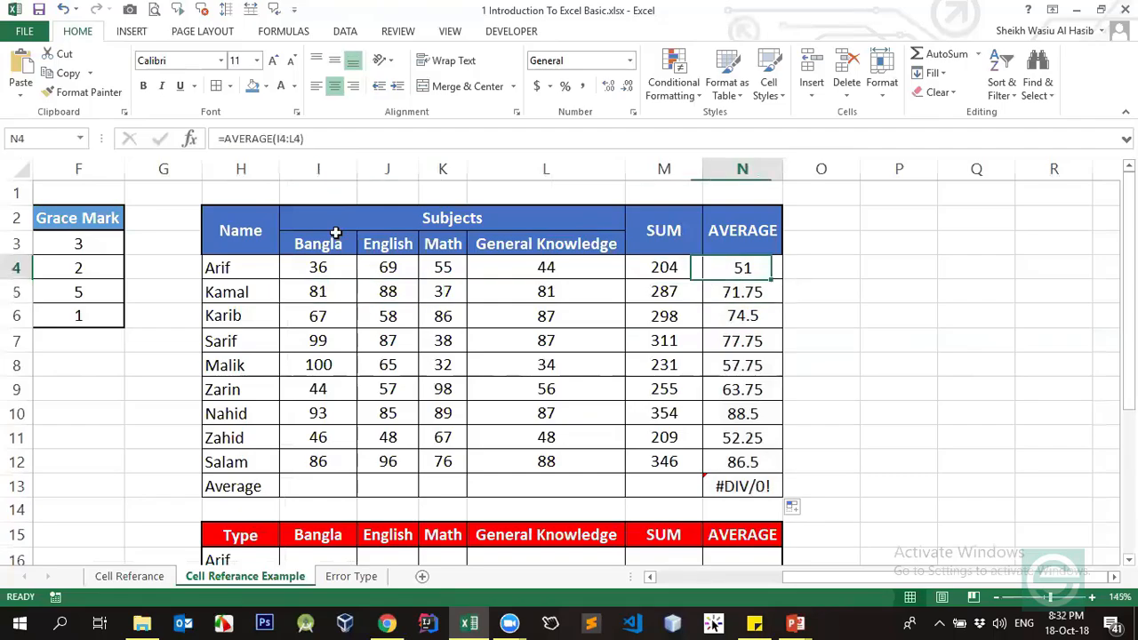
{"action": "left_click", "coordinate": [288, 138]}
{"action": "key", "text": "Return"}
{"action": "left_click", "coordinate": [288, 138]}
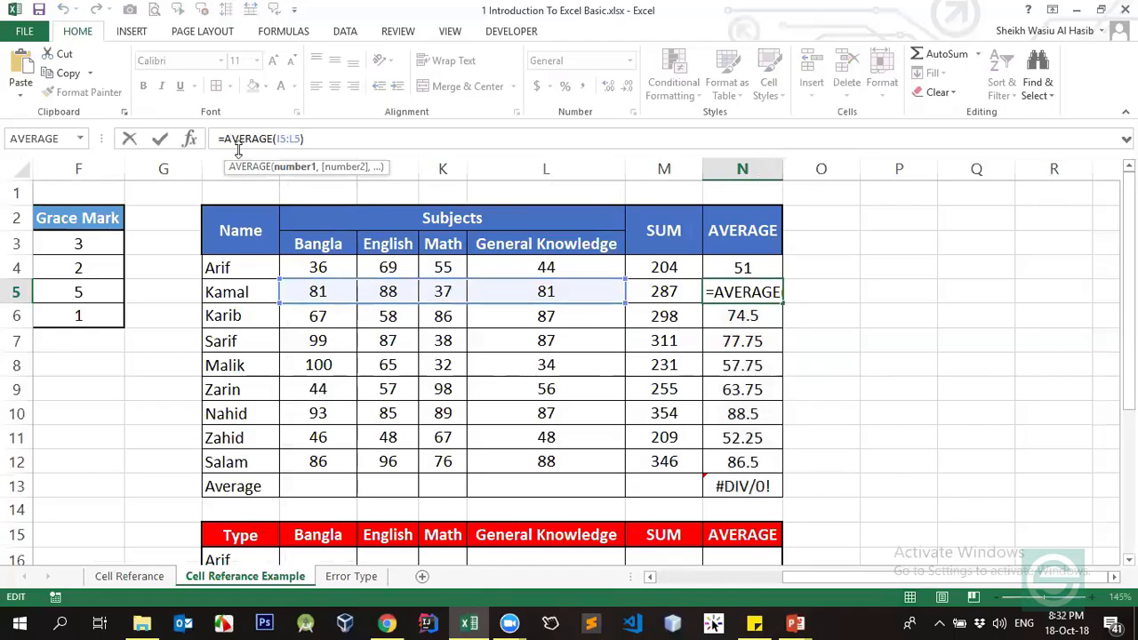
{"action": "left_click_drag", "start_coordinate": [279, 138], "coordinate": [295, 138]}
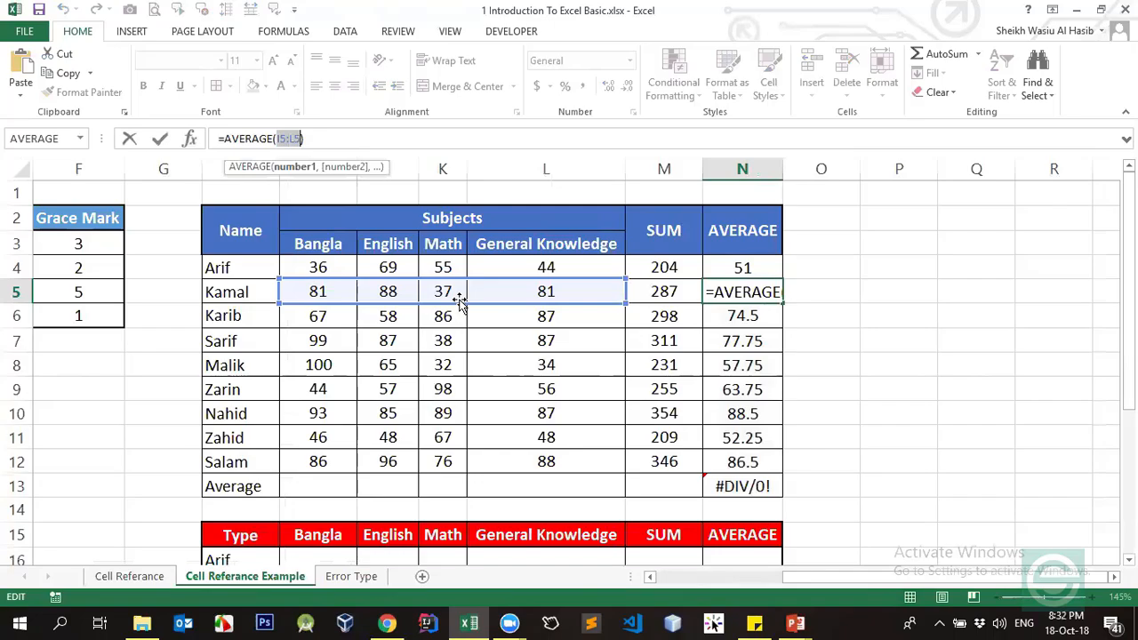
{"action": "key", "text": "Return"}
Step: Examine the formula in N13 and the cells I13:L13 it references
{"action": "left_click_drag", "start_coordinate": [737, 486], "coordinate": [739, 478]}
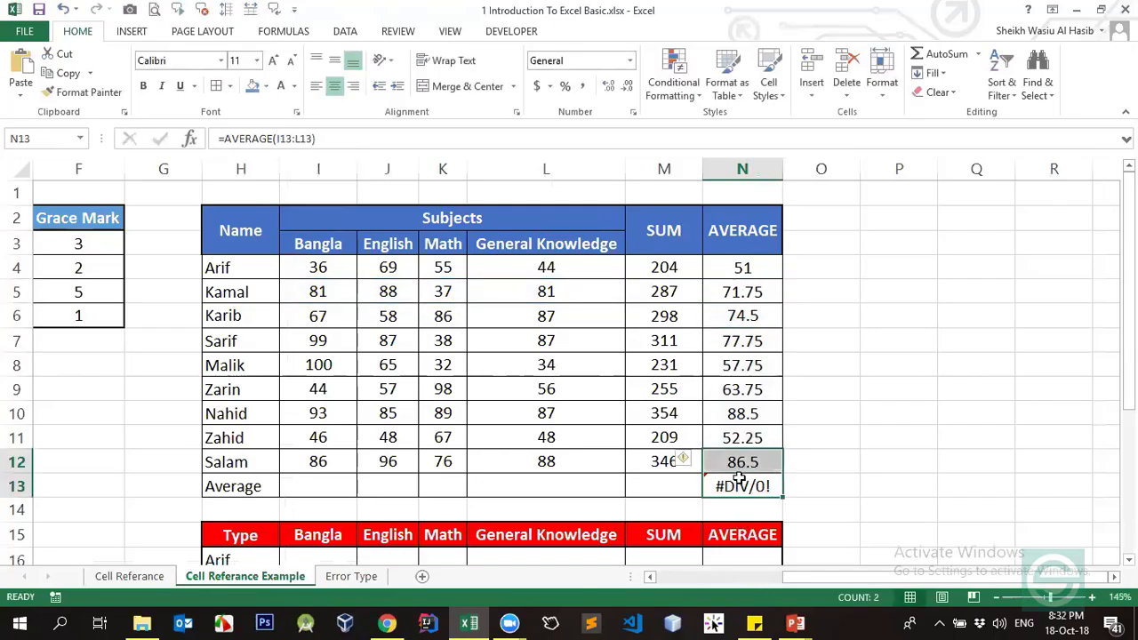
{"action": "left_click", "coordinate": [739, 480]}
{"action": "left_click", "coordinate": [284, 138]}
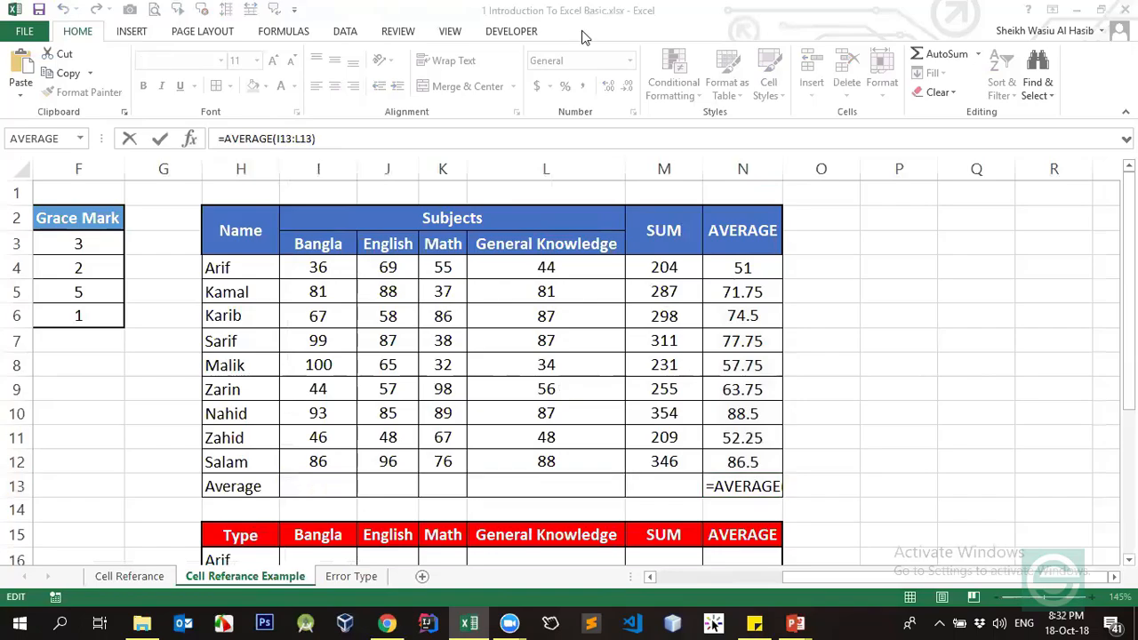
{"action": "left_click", "coordinate": [754, 490]}
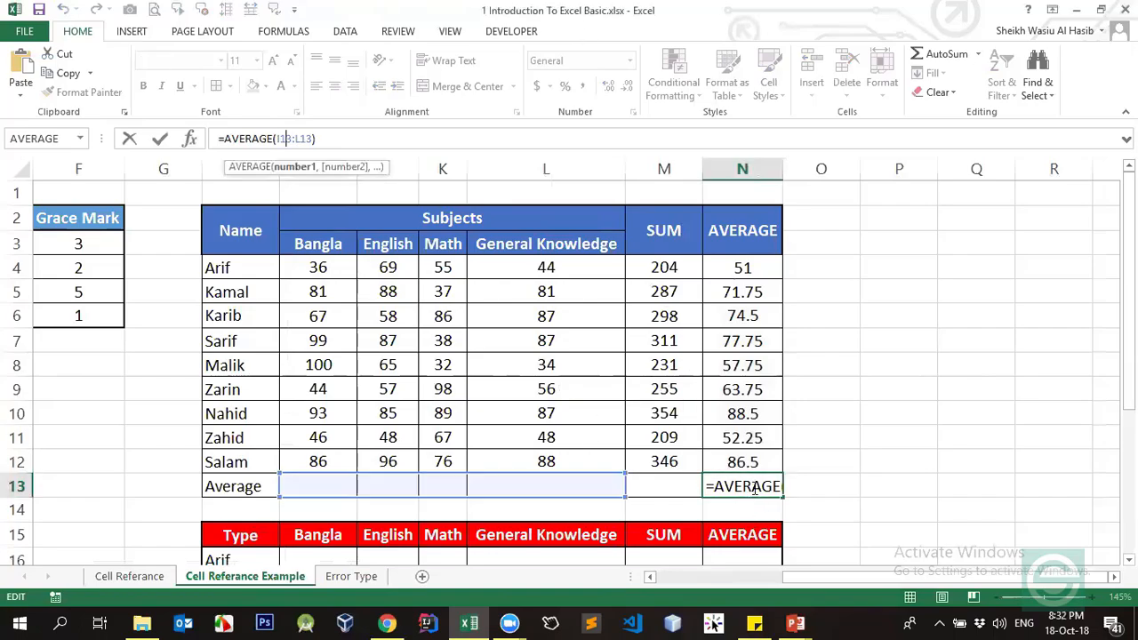
{"action": "left_click", "coordinate": [754, 489]}
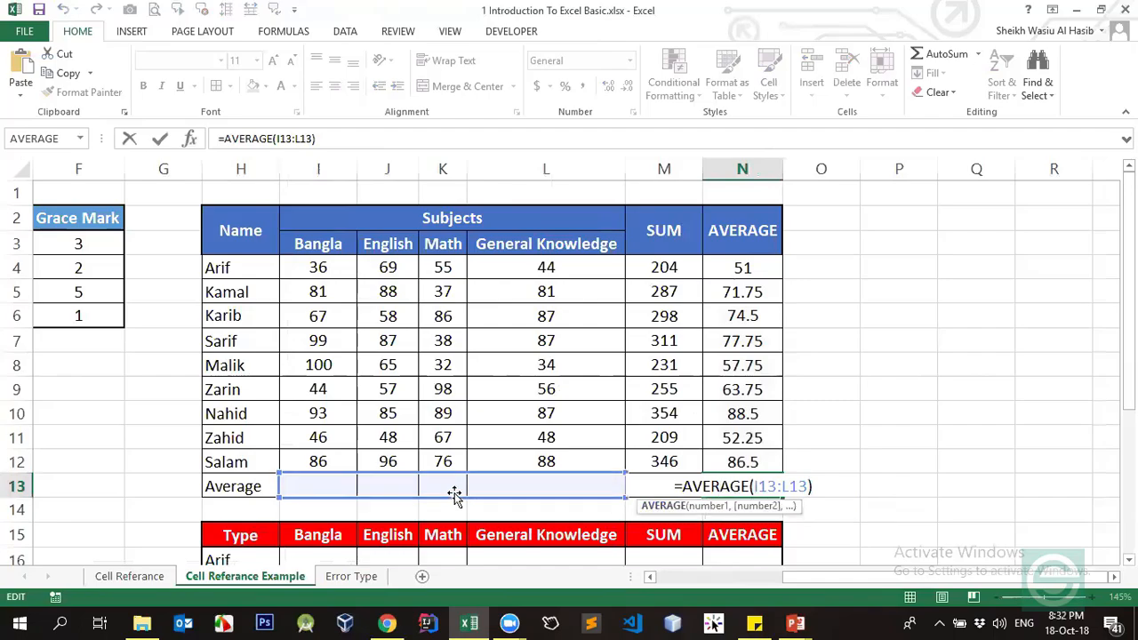
{"action": "key", "text": "Return"}
{"action": "left_click", "coordinate": [752, 481]}
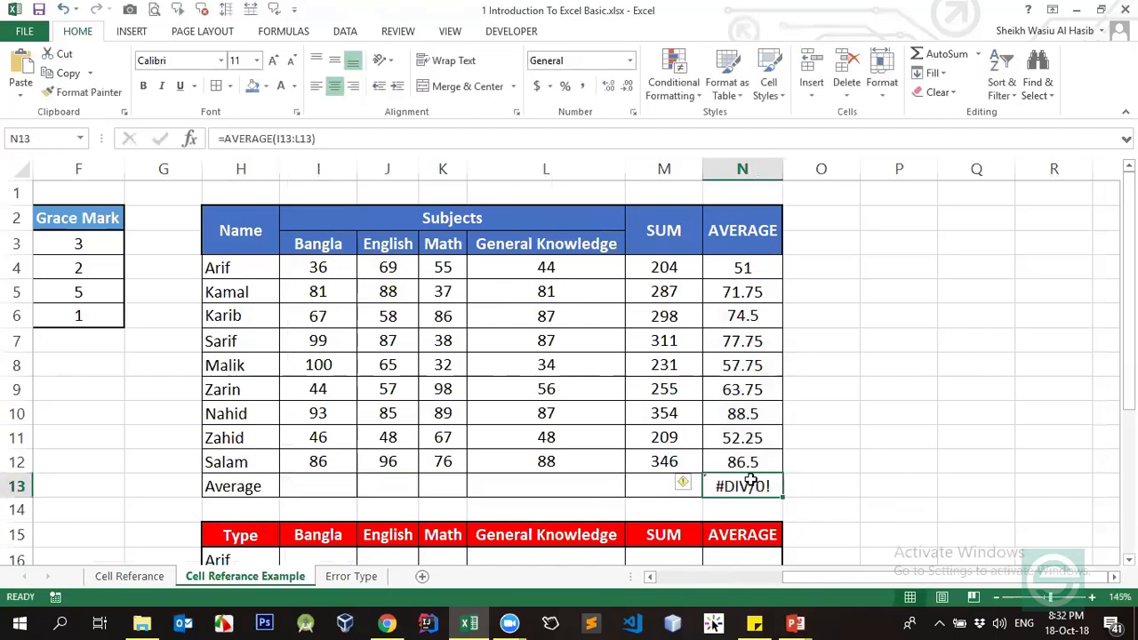
{"action": "left_click_drag", "start_coordinate": [330, 483], "coordinate": [576, 497]}
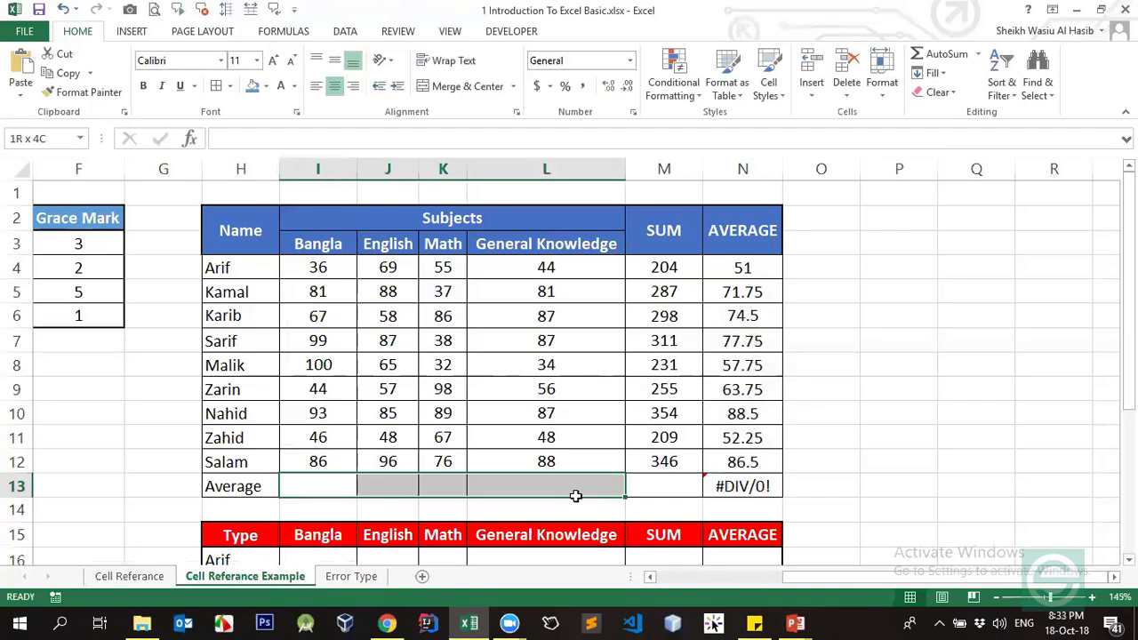
{"action": "left_click_drag", "start_coordinate": [576, 496], "coordinate": [575, 496]}
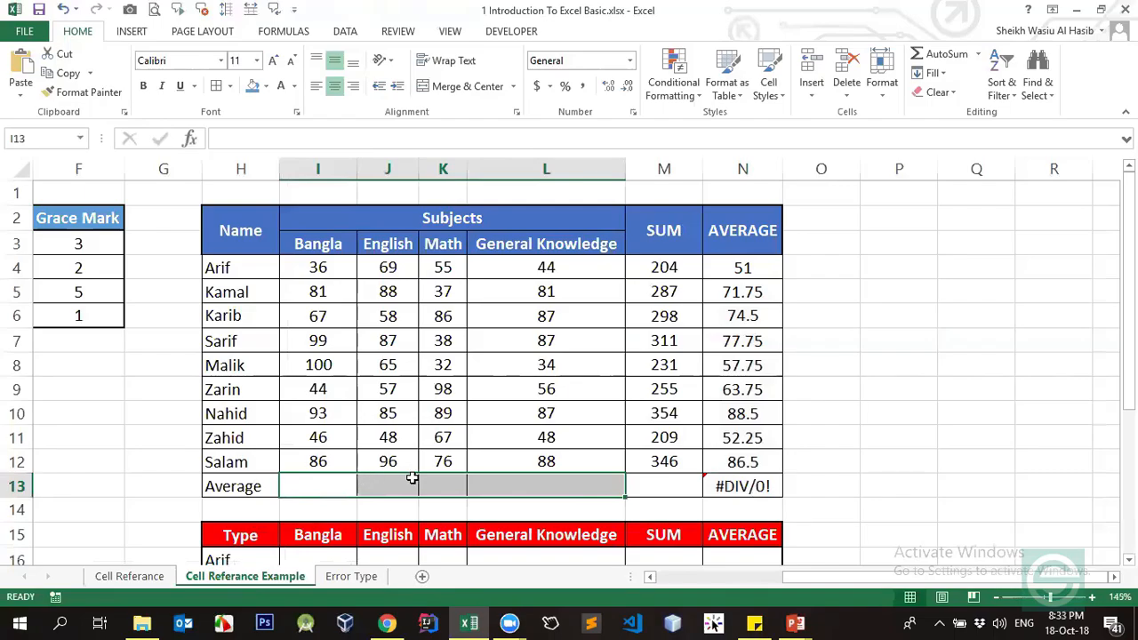
Step: Clear the formula in N13 and the copied averages in N5:N12
{"action": "left_click", "coordinate": [723, 486]}
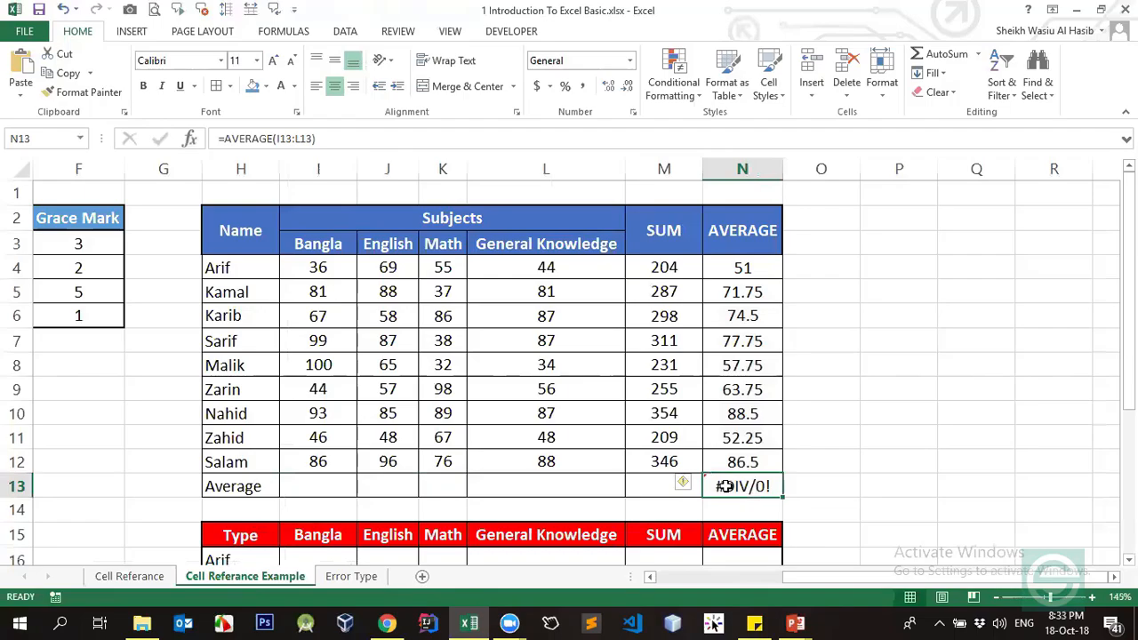
{"action": "key", "text": "Delete"}
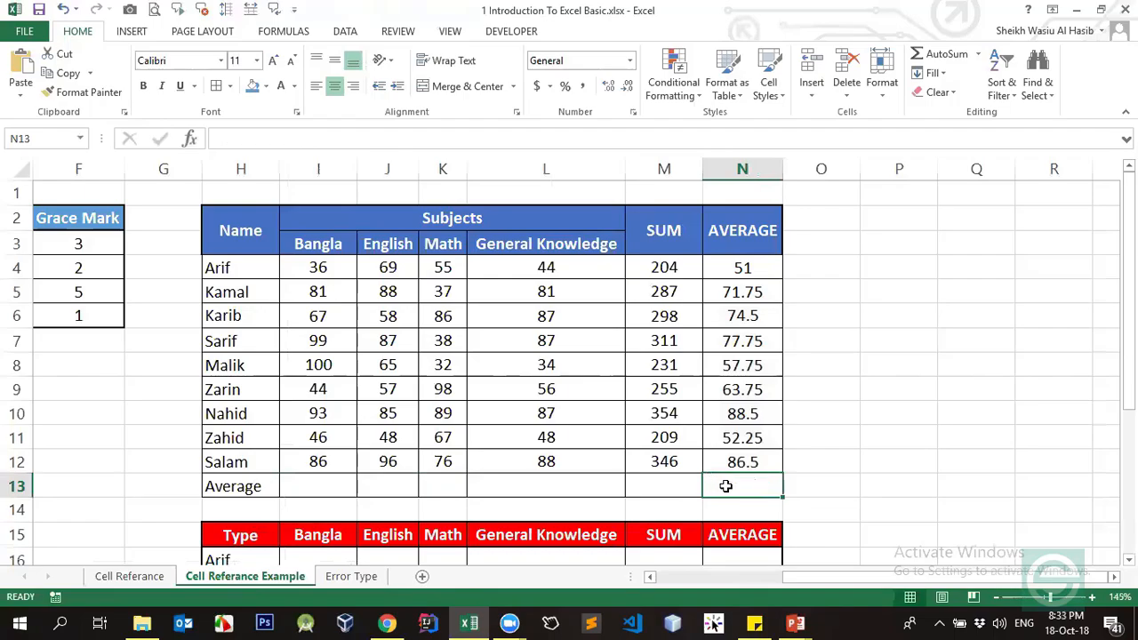
{"action": "left_click", "coordinate": [743, 417]}
{"action": "left_click", "coordinate": [756, 267]}
{"action": "left_click", "coordinate": [753, 290]}
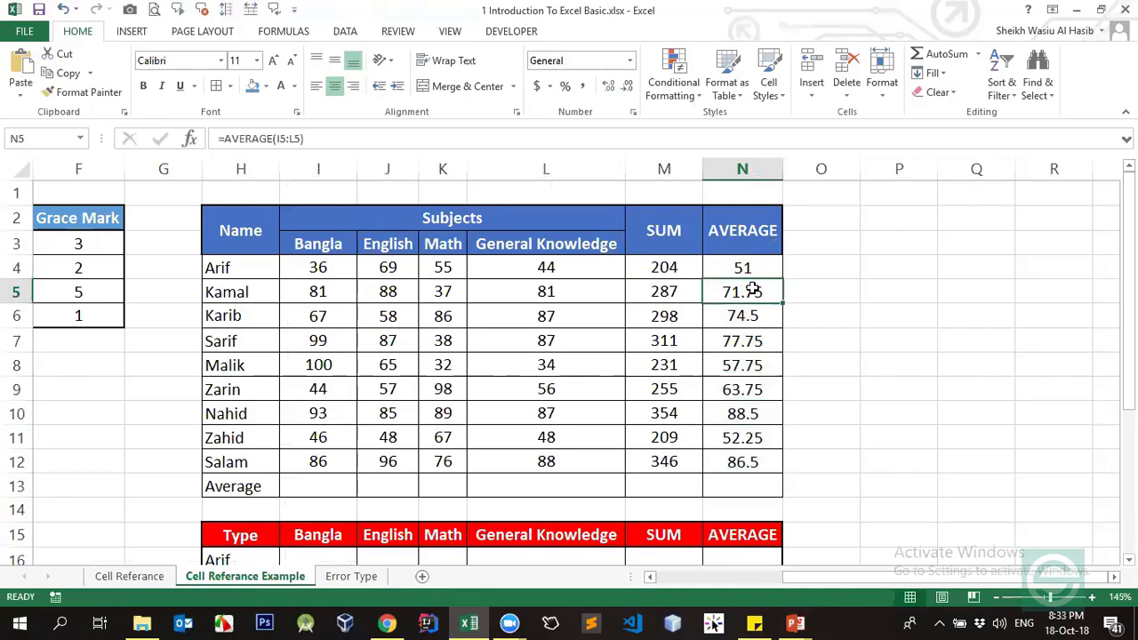
{"action": "key", "text": "ctrl+shift+Down"}
{"action": "key", "text": "Delete"}
Step: Check the range referenced in N4, fill its AVERAGE formula down the column, and clear N13
{"action": "left_click", "coordinate": [747, 266]}
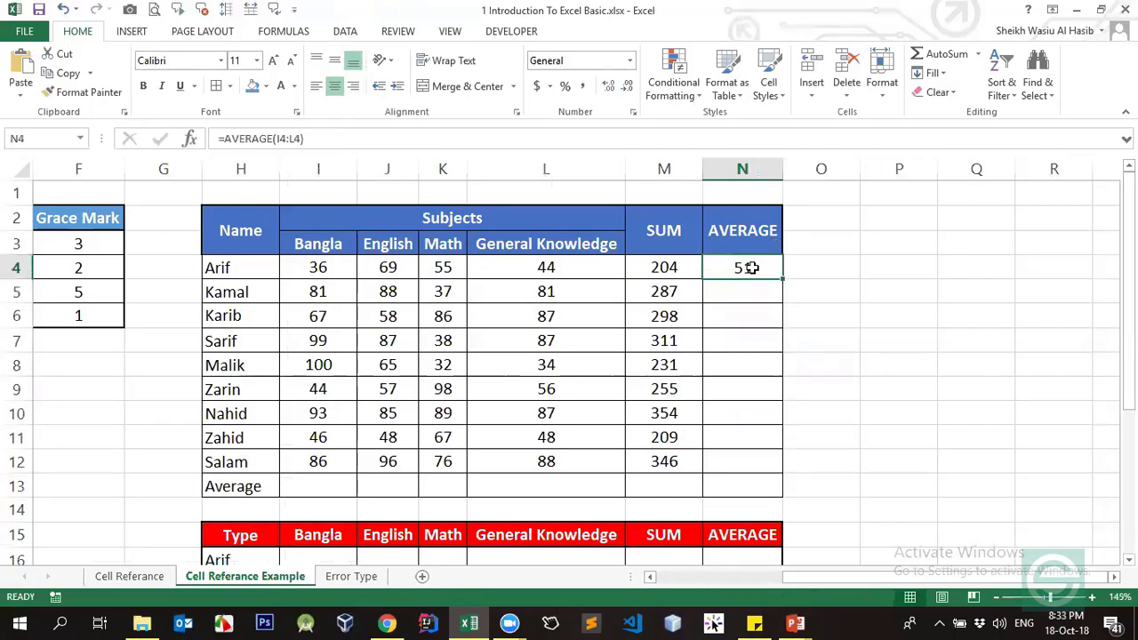
{"action": "left_click", "coordinate": [306, 138]}
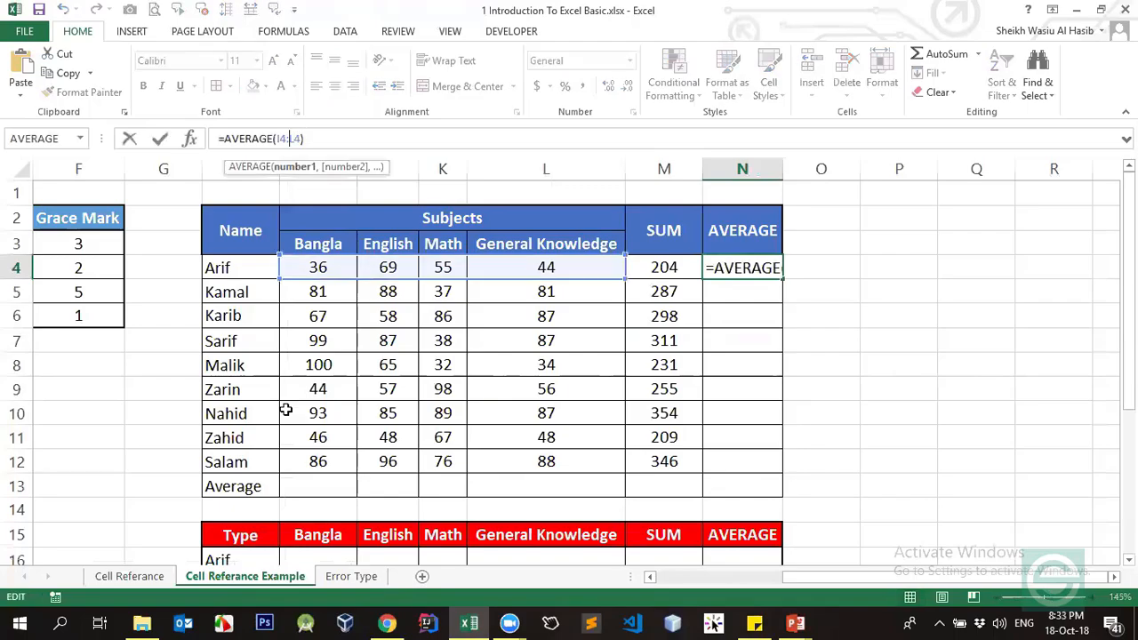
{"action": "key", "text": "Return"}
{"action": "left_click", "coordinate": [742, 269]}
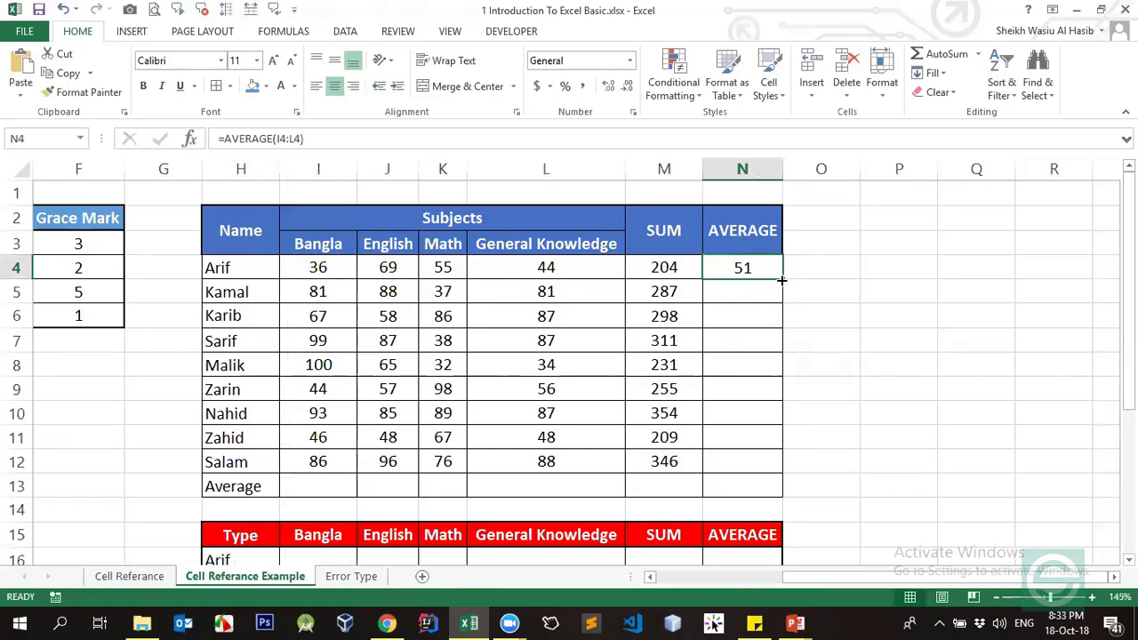
{"action": "double_click", "coordinate": [783, 278]}
{"action": "left_click_drag", "start_coordinate": [737, 261], "coordinate": [727, 474]}
{"action": "left_click", "coordinate": [729, 487]}
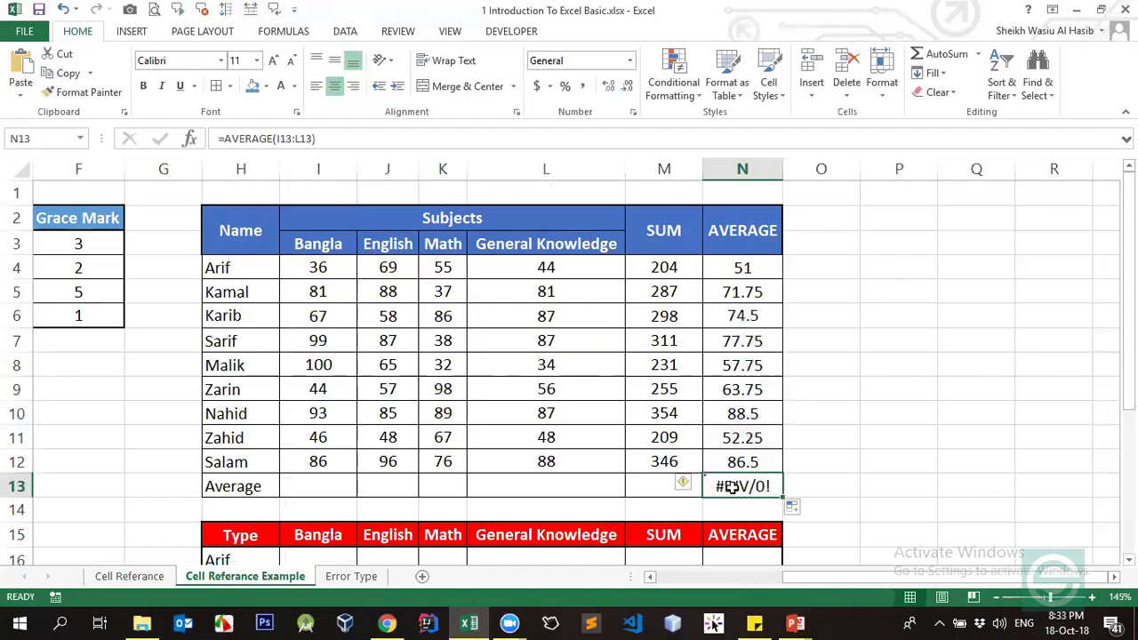
{"action": "key", "text": "Delete"}
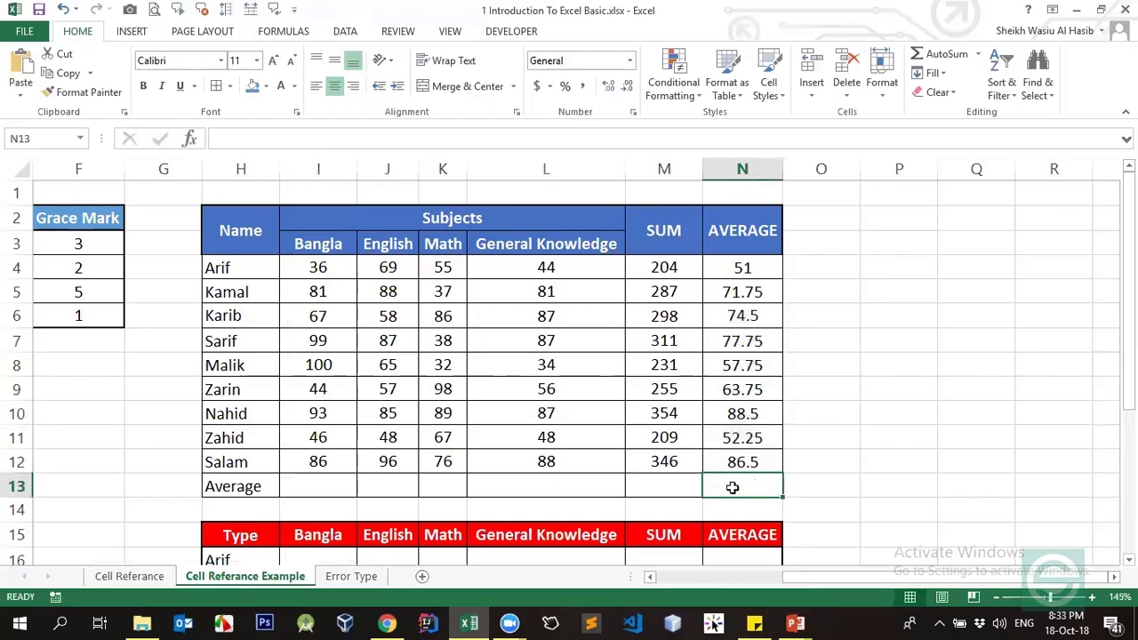
Step: Review the AVERAGE formulas copied from N4 into the cells N5:N12
{"action": "left_click", "coordinate": [738, 417]}
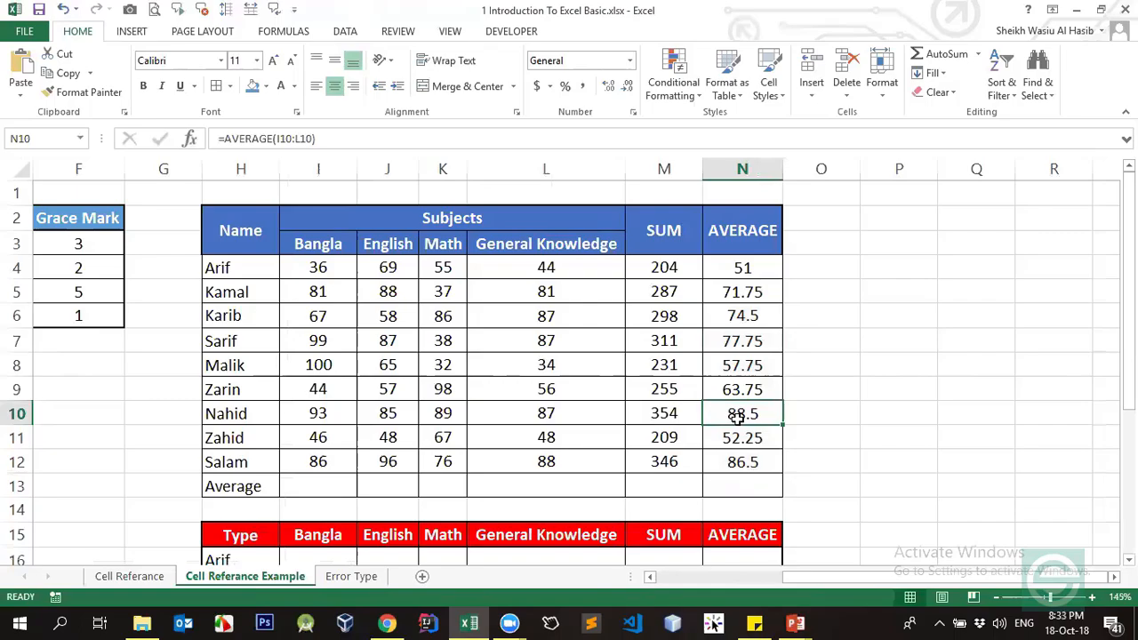
{"action": "left_click", "coordinate": [739, 274]}
{"action": "left_click", "coordinate": [738, 293]}
{"action": "left_click", "coordinate": [737, 315]}
{"action": "left_click", "coordinate": [742, 269]}
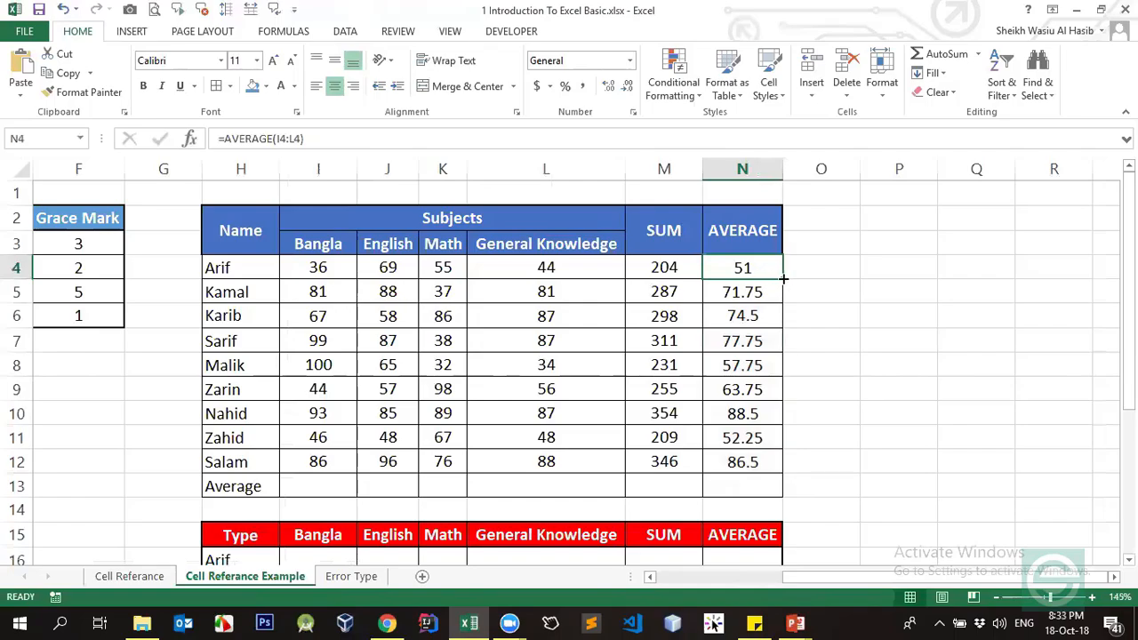
{"action": "left_click_drag", "start_coordinate": [750, 297], "coordinate": [745, 464]}
{"action": "left_click", "coordinate": [739, 293]}
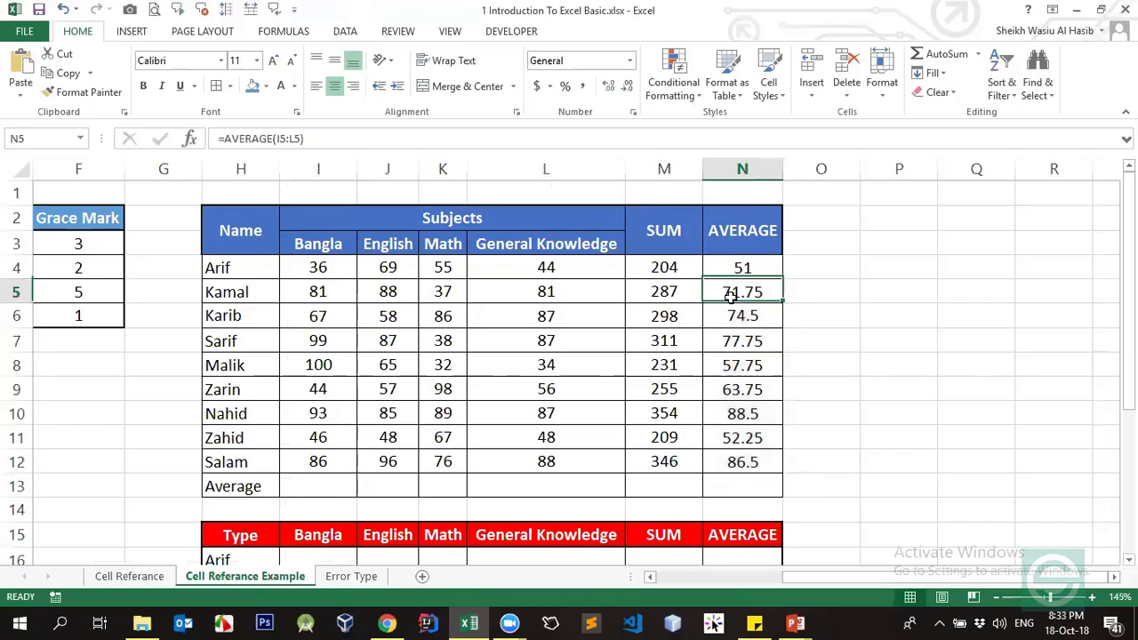
Step: Compare the subject marks in rows 5, 9 and 10 with their averages, and select I13 in the Average row
{"action": "left_click_drag", "start_coordinate": [307, 289], "coordinate": [443, 291]}
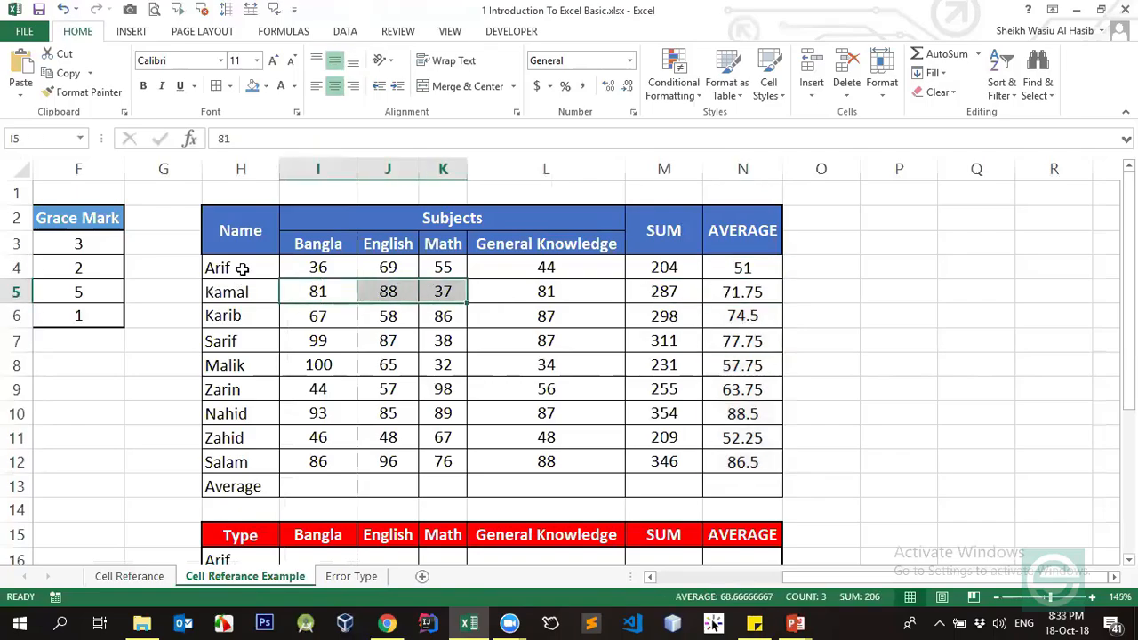
{"action": "left_click_drag", "start_coordinate": [241, 267], "coordinate": [255, 373]}
{"action": "left_click_drag", "start_coordinate": [302, 297], "coordinate": [617, 287]}
{"action": "left_click", "coordinate": [737, 290]}
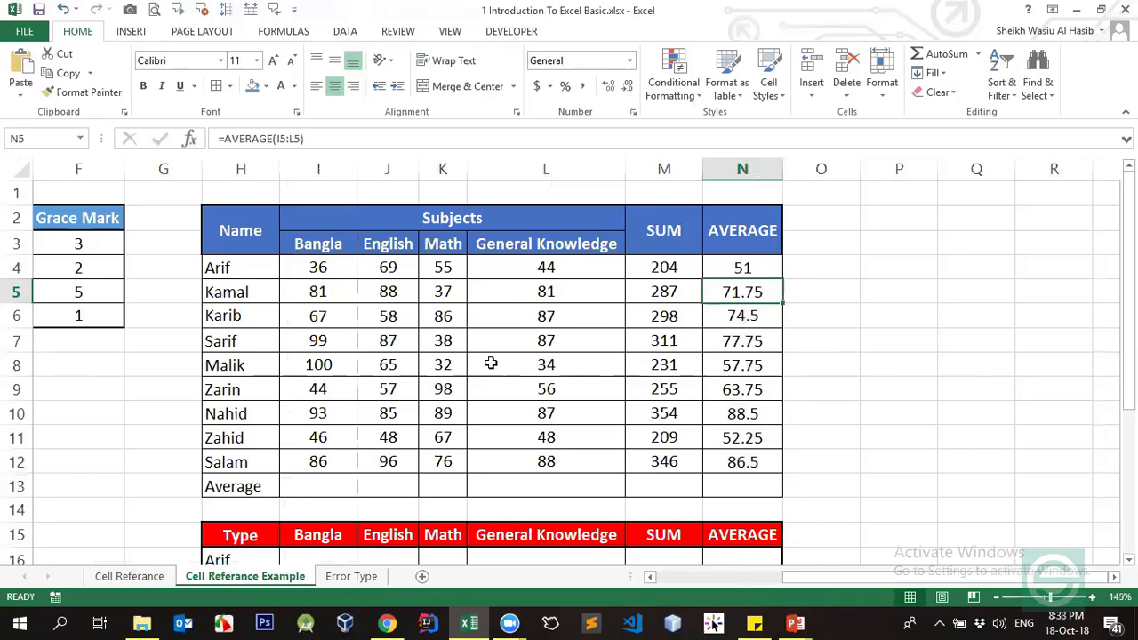
{"action": "left_click_drag", "start_coordinate": [322, 295], "coordinate": [516, 293]}
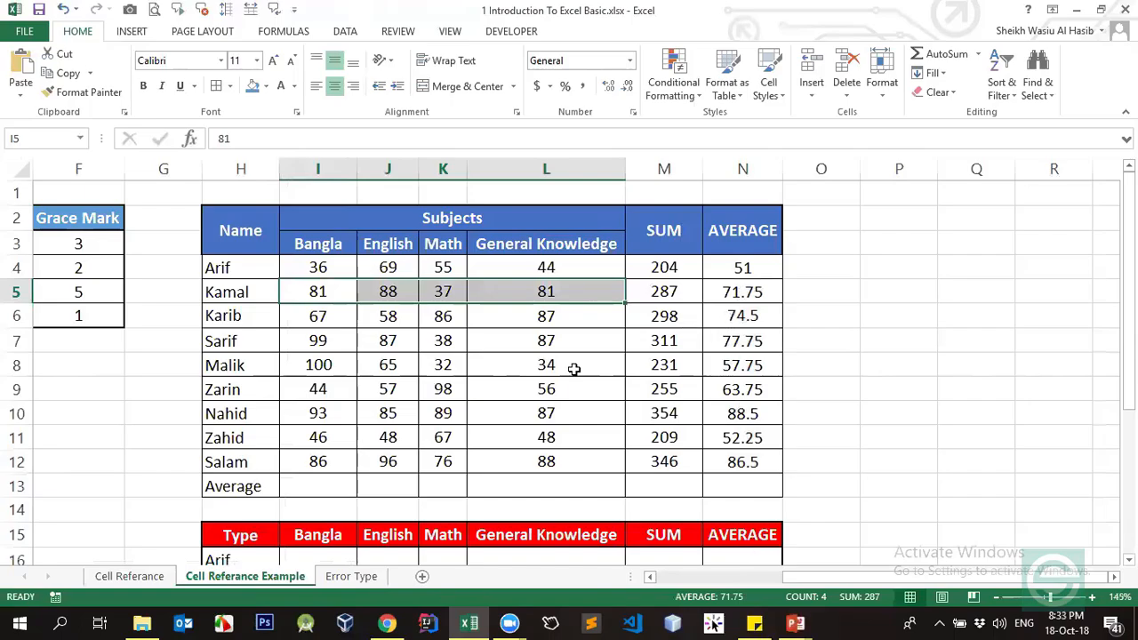
{"action": "left_click_drag", "start_coordinate": [318, 391], "coordinate": [505, 378]}
{"action": "left_click_drag", "start_coordinate": [327, 413], "coordinate": [573, 422]}
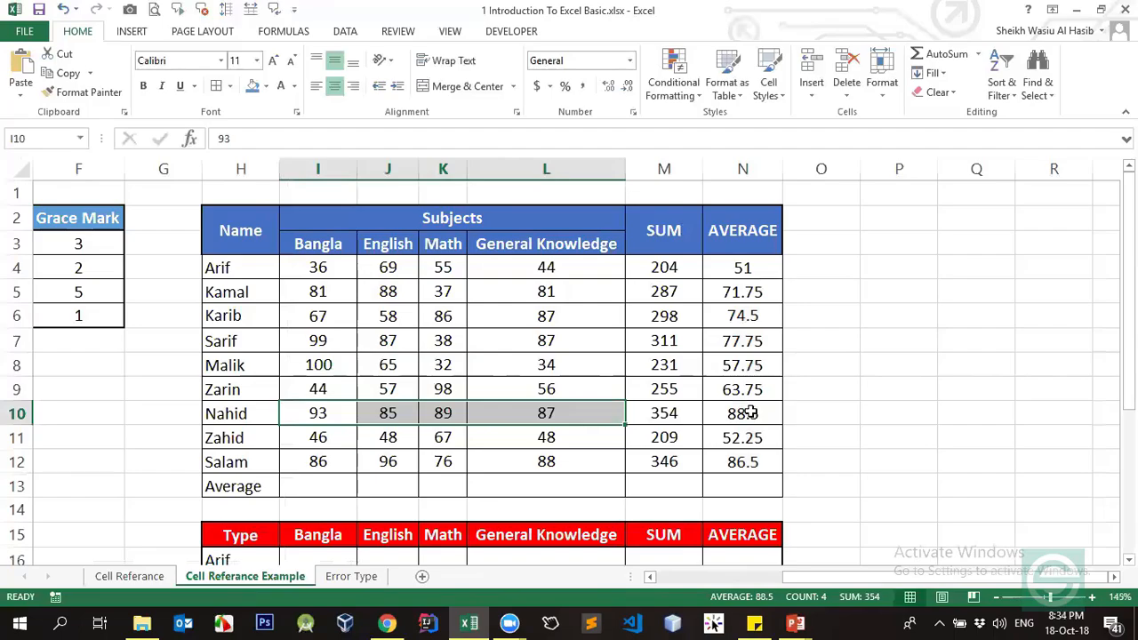
{"action": "left_click", "coordinate": [324, 483]}
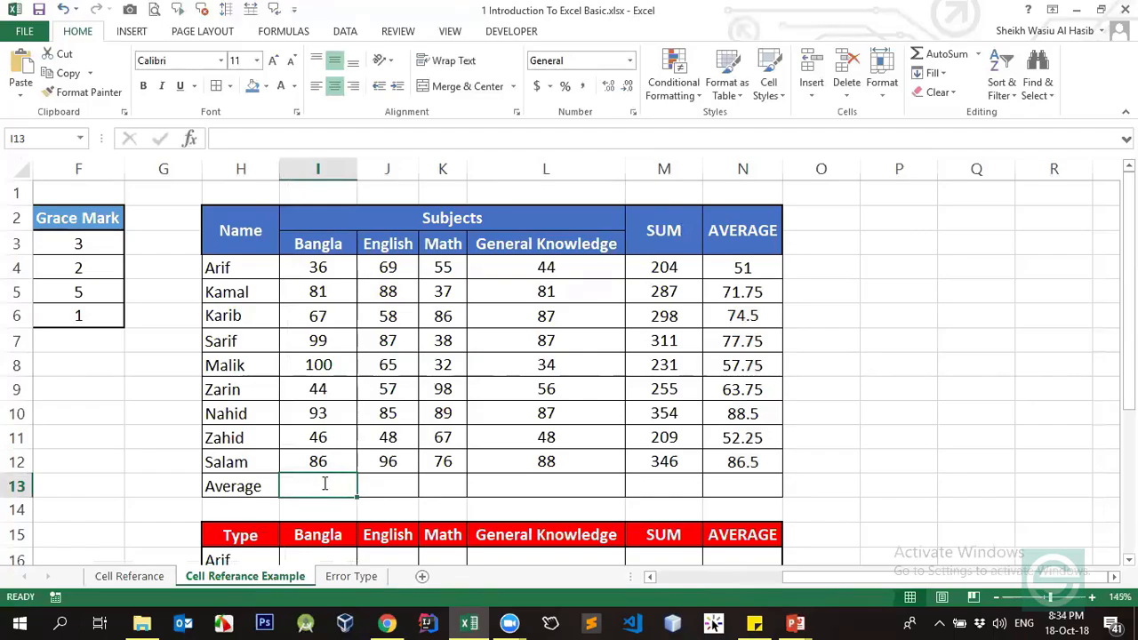
Step: Enter =AVERAGE(I4:I12) in I13 to average the Bangla marks
{"action": "type", "text": "=avera"}
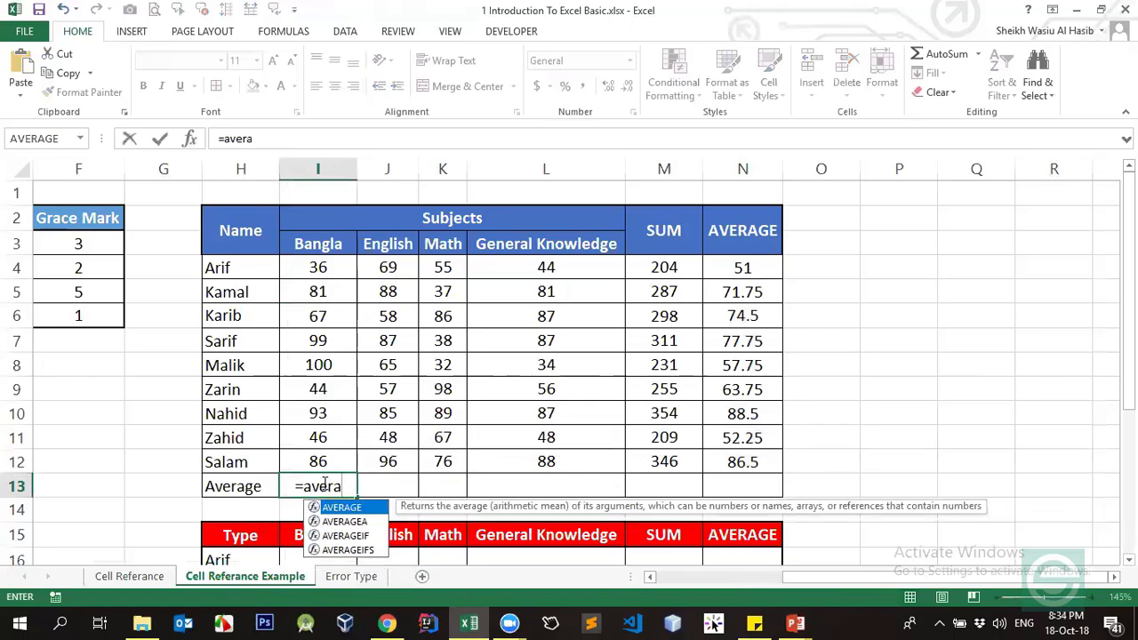
{"action": "key", "text": "Tab"}
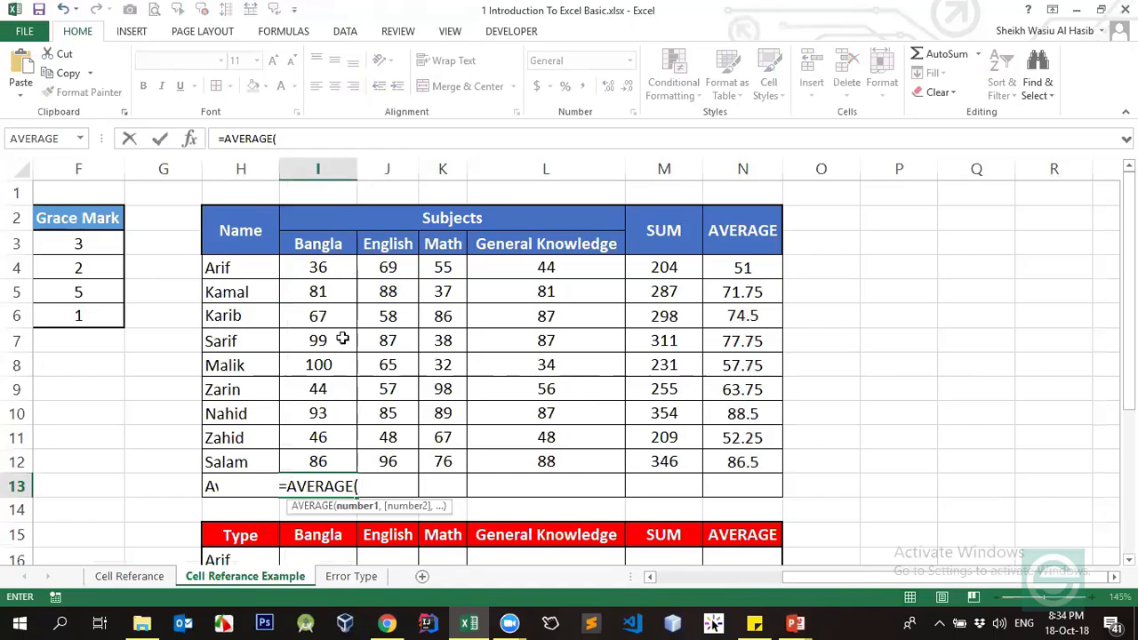
{"action": "left_click_drag", "start_coordinate": [329, 264], "coordinate": [339, 461]}
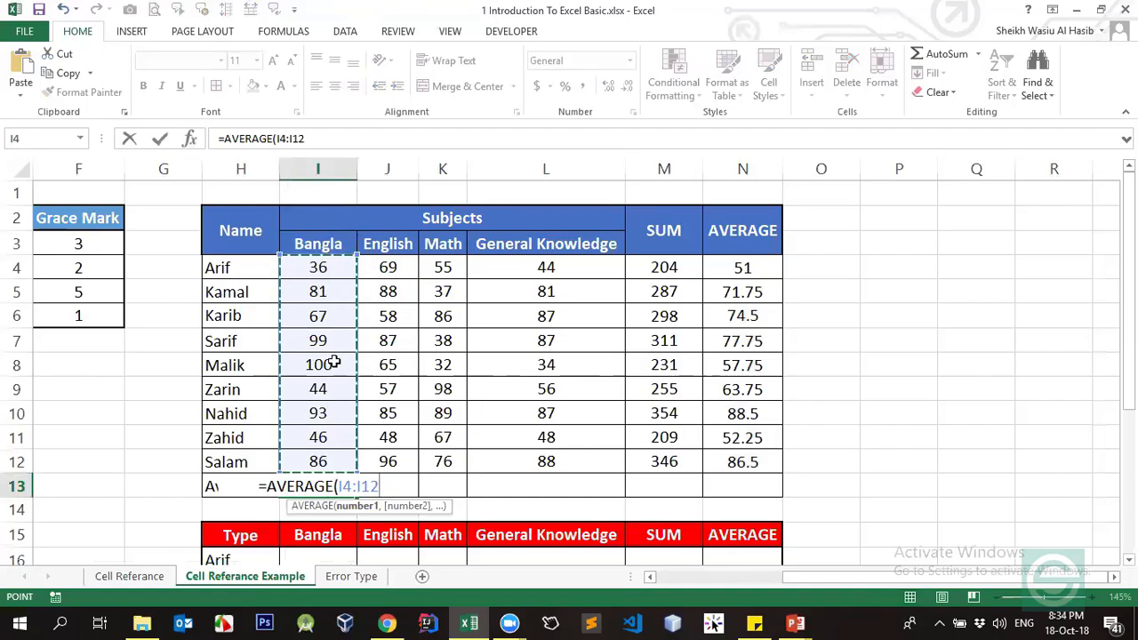
{"action": "type", "text": ")"}
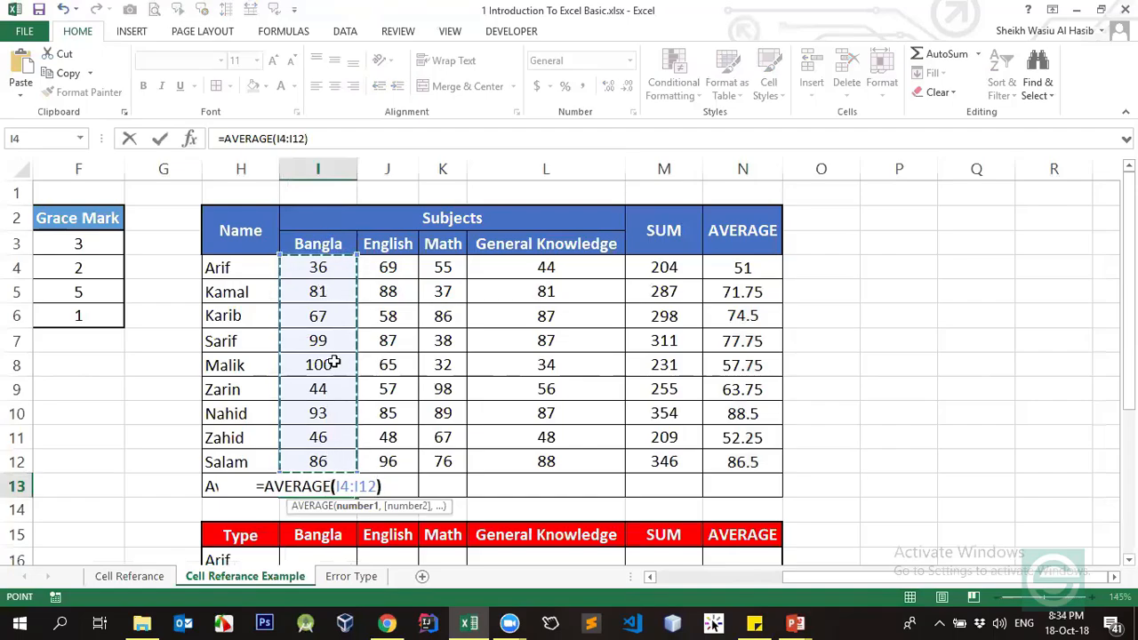
{"action": "key", "text": "ctrl+Return"}
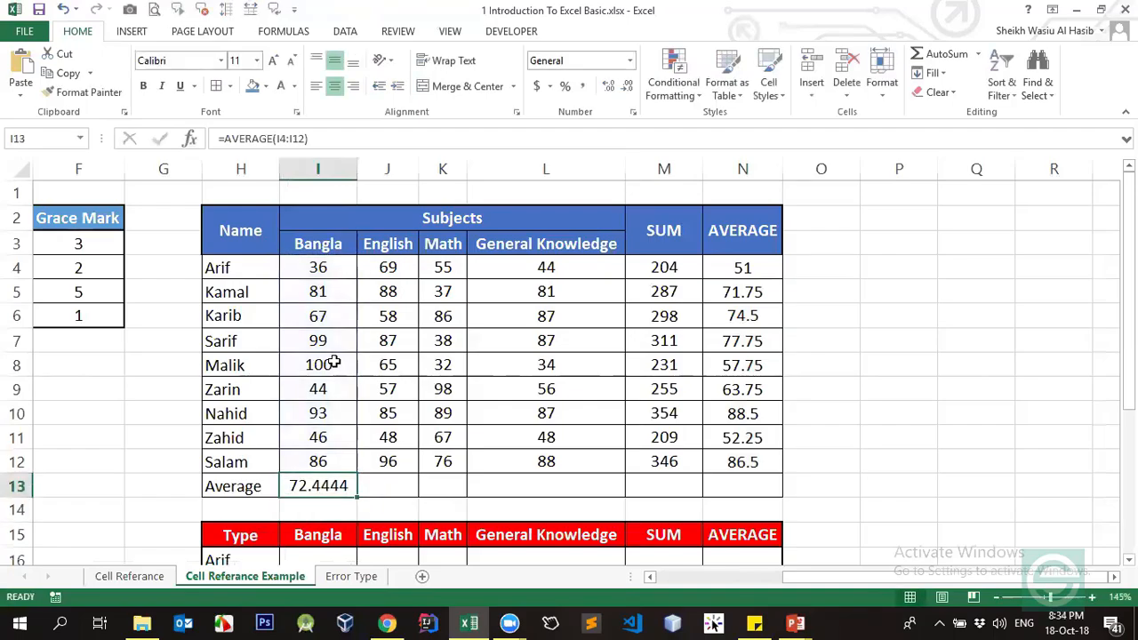
Step: Copy the AVERAGE formula from I13 across the Average row through L13
{"action": "key", "text": "ctrl+c"}
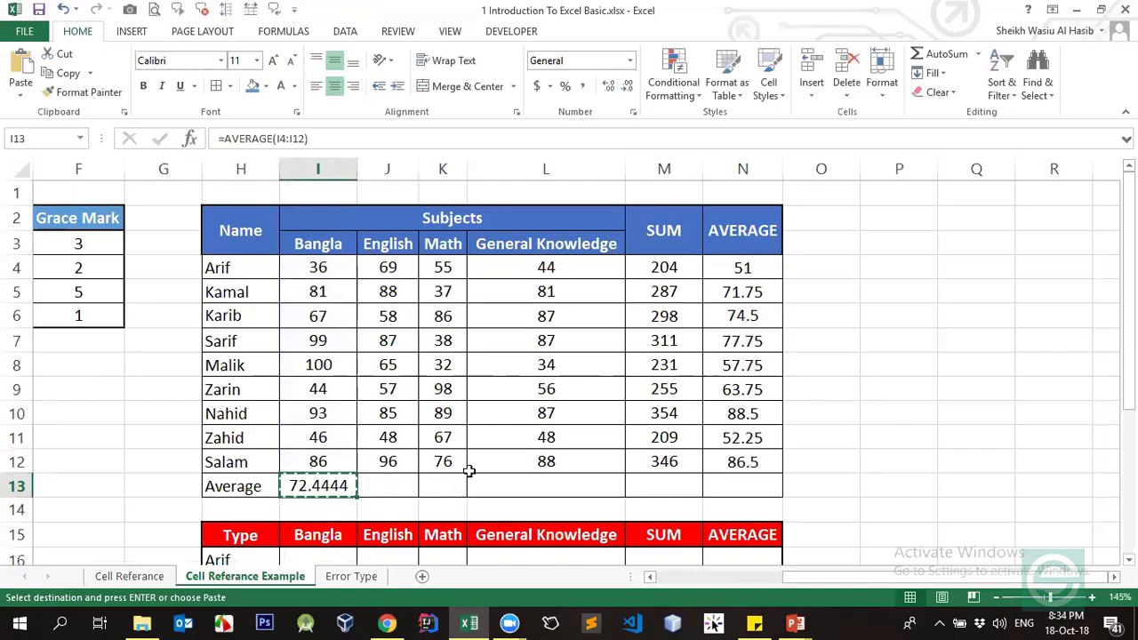
{"action": "left_click", "coordinate": [547, 483]}
{"action": "left_click_drag", "start_coordinate": [333, 481], "coordinate": [551, 485]}
{"action": "left_click", "coordinate": [343, 491]}
{"action": "mouse_move", "coordinate": [338, 485]}
{"action": "left_mouse_down"}
{"action": "mouse_move", "coordinate": [635, 485]}
{"action": "mouse_move", "coordinate": [588, 493]}
{"action": "left_mouse_up"}
{"action": "key", "text": "Return"}
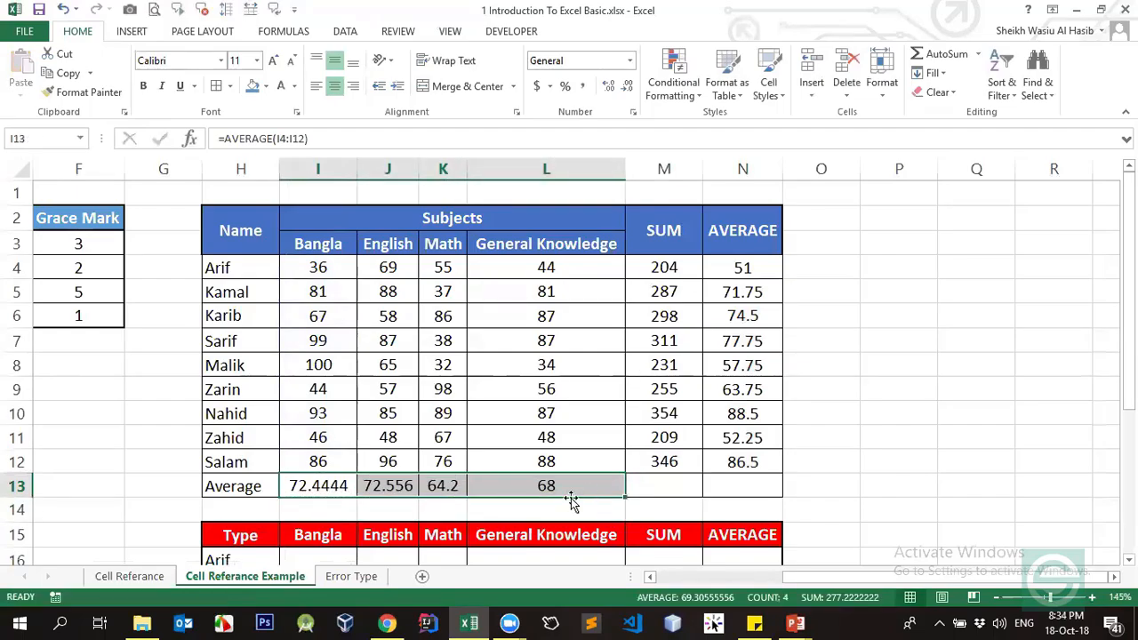
Step: Check the ranges referenced by the copied AVERAGE formulas in J13 and K13 against the English and Math columns
{"action": "left_click_drag", "start_coordinate": [380, 274], "coordinate": [382, 458]}
{"action": "left_click", "coordinate": [382, 485]}
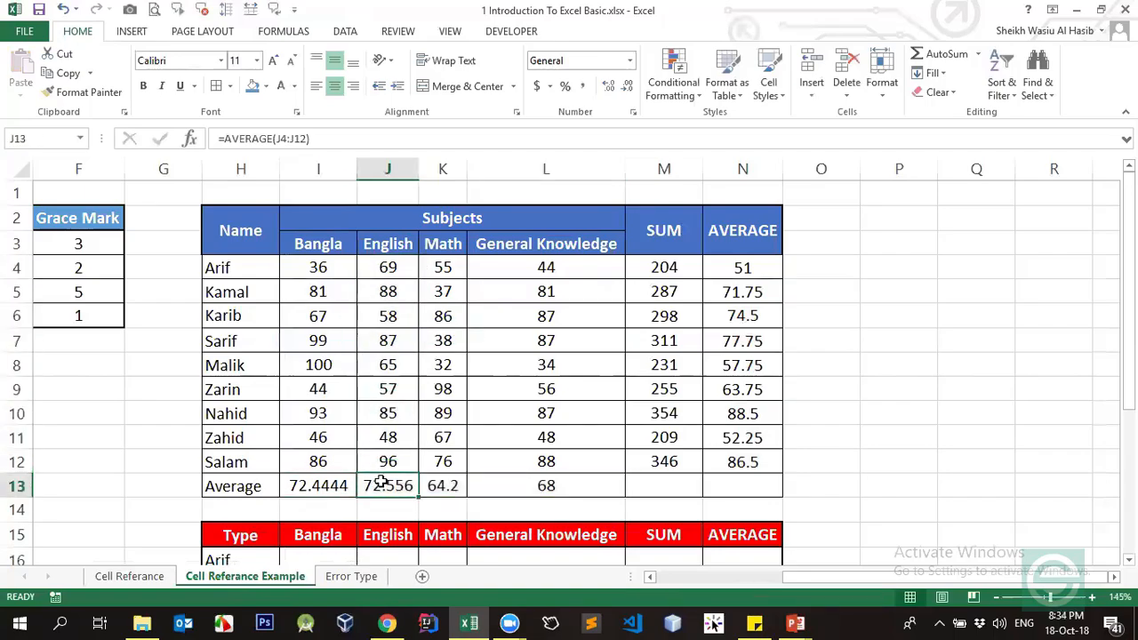
{"action": "left_click", "coordinate": [294, 137]}
{"action": "key", "text": "Return"}
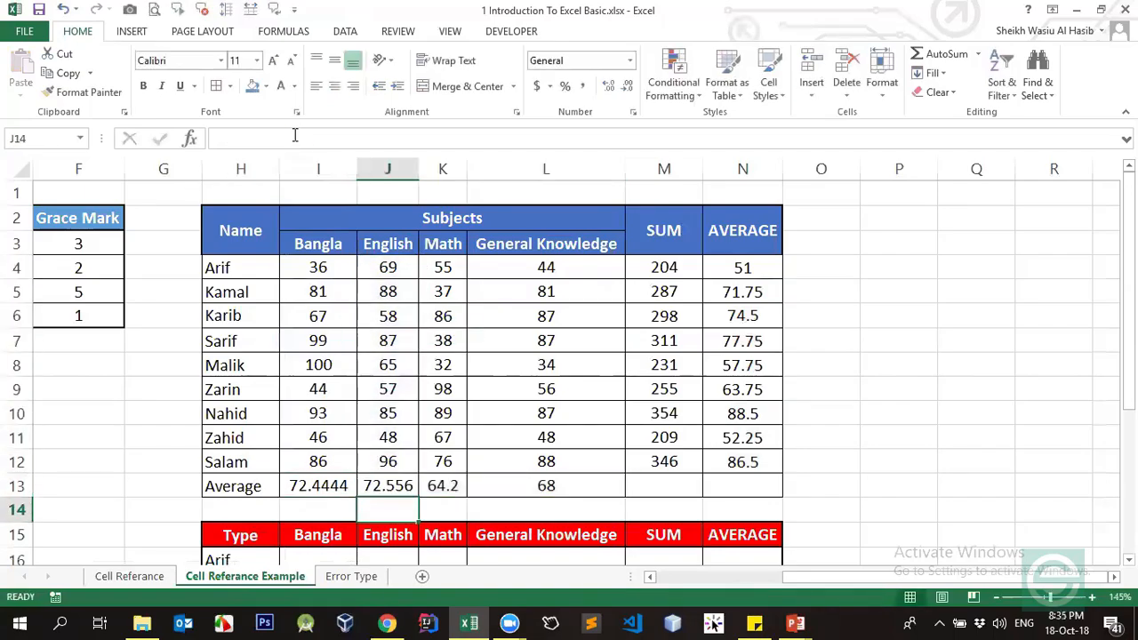
{"action": "left_click", "coordinate": [443, 486]}
{"action": "left_click", "coordinate": [298, 135]}
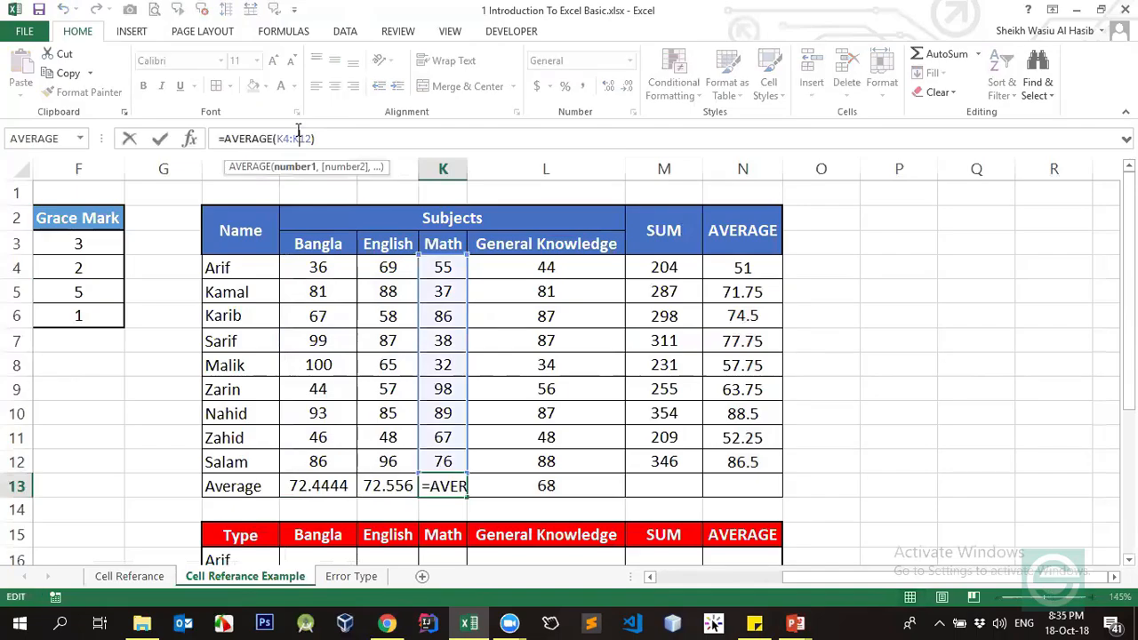
{"action": "key", "text": "Return"}
Step: Examine the ranges referenced by the AVERAGE formulas in N4, N5 and N6
{"action": "left_click", "coordinate": [739, 270]}
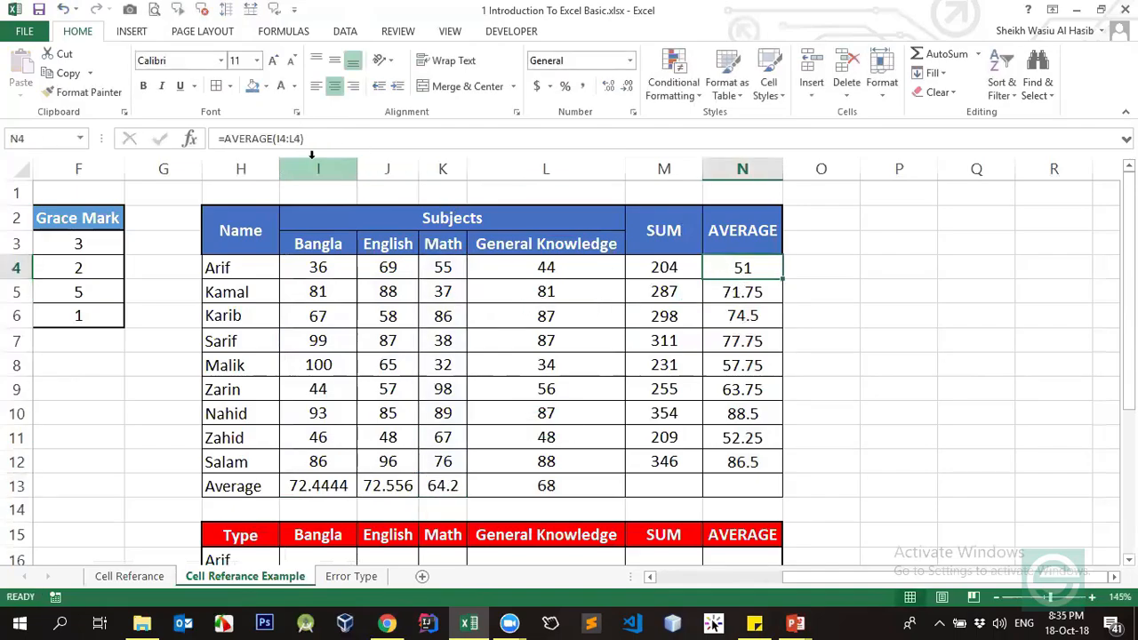
{"action": "left_click", "coordinate": [290, 137]}
{"action": "key", "text": "Return"}
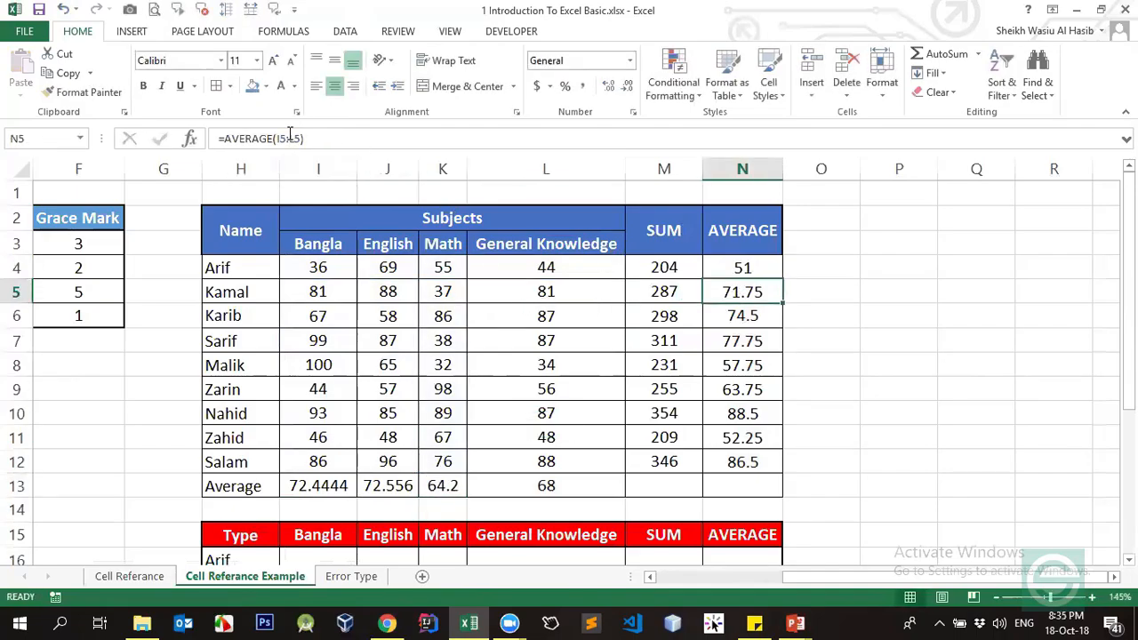
{"action": "left_click", "coordinate": [290, 137]}
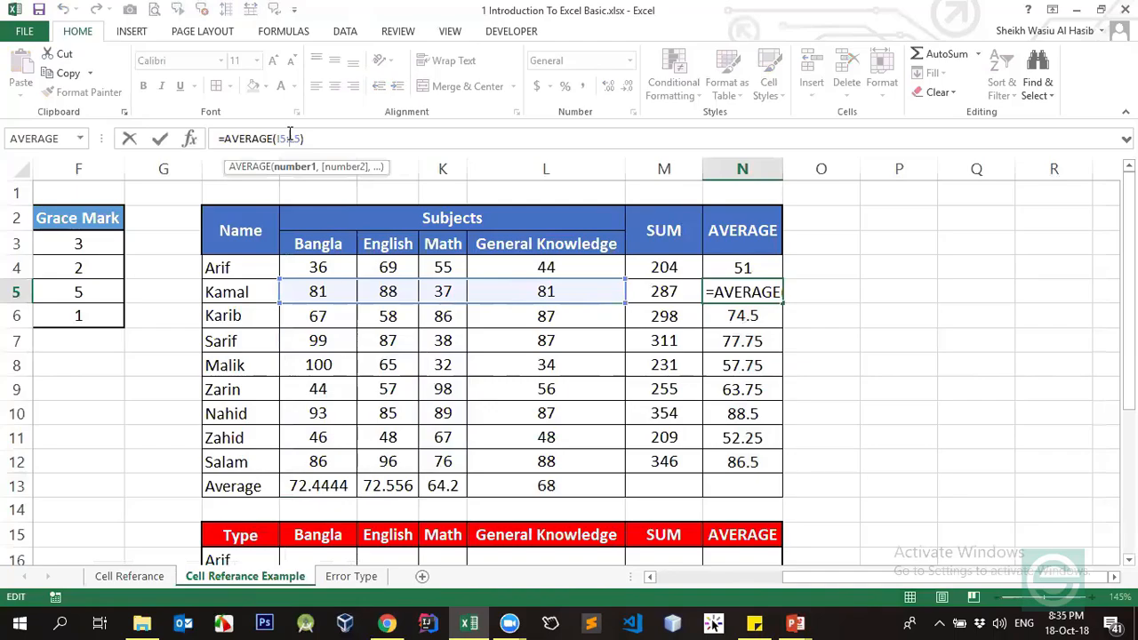
{"action": "key", "text": "Return"}
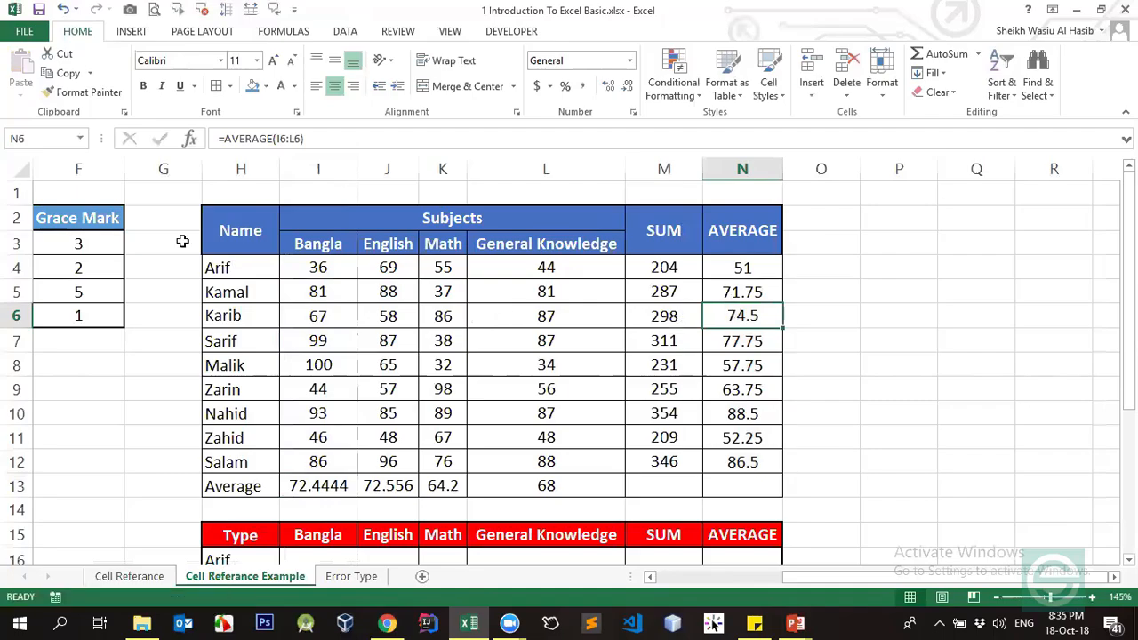
{"action": "left_click", "coordinate": [276, 140]}
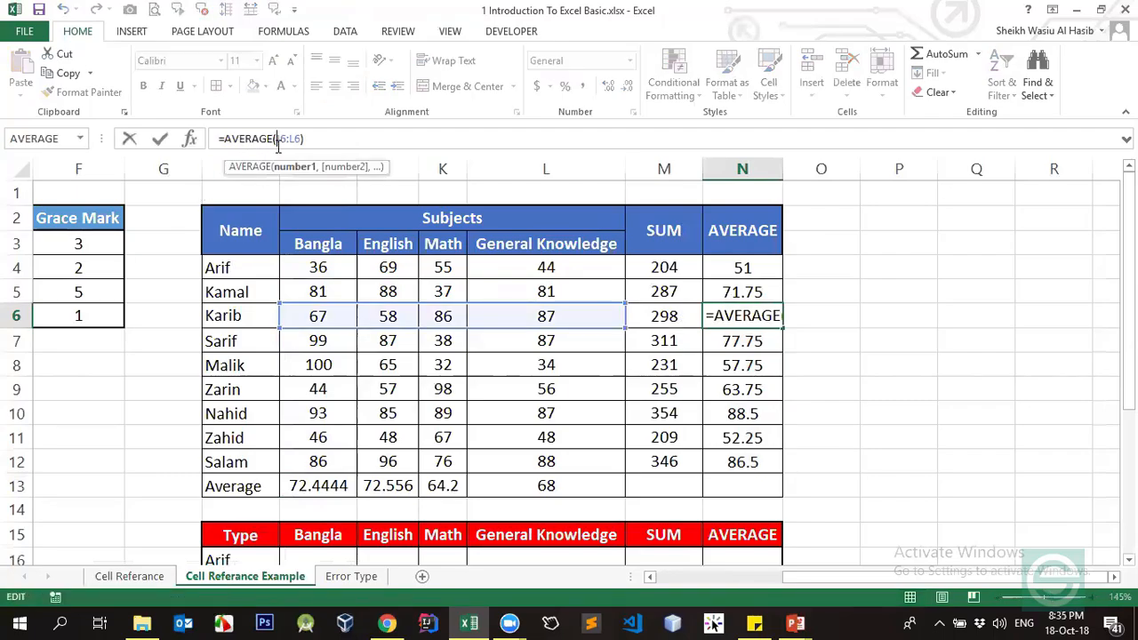
{"action": "key", "text": "Return"}
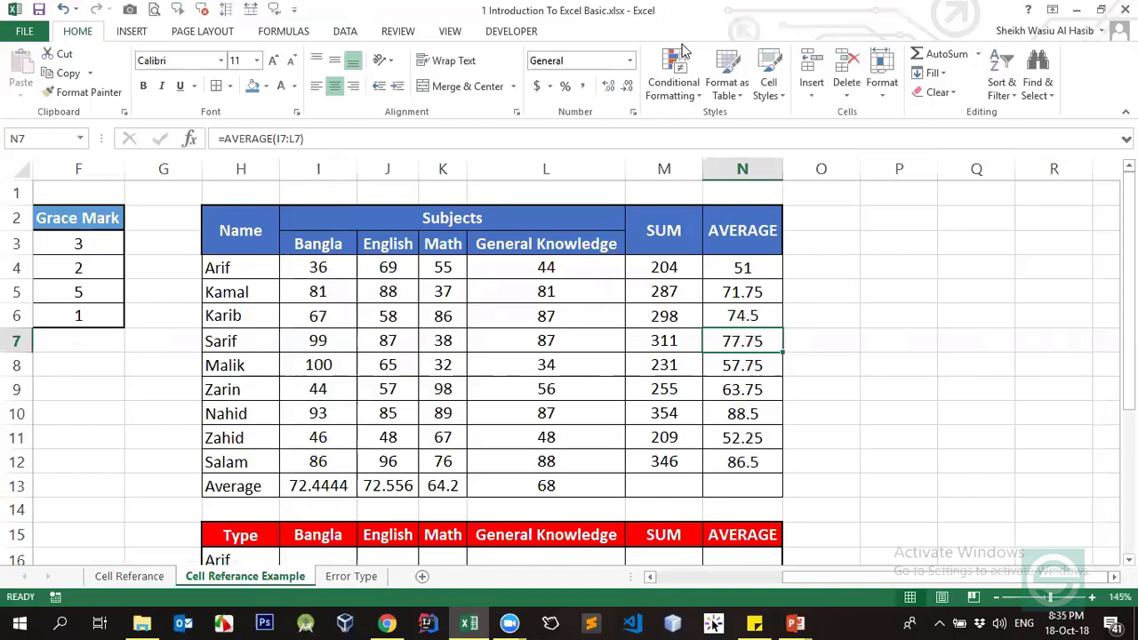
Step: Compare the AVERAGE formulas in N4, N6 and N7 with the SUM formulas in M4 and M6
{"action": "key", "text": "alt+Tab"}
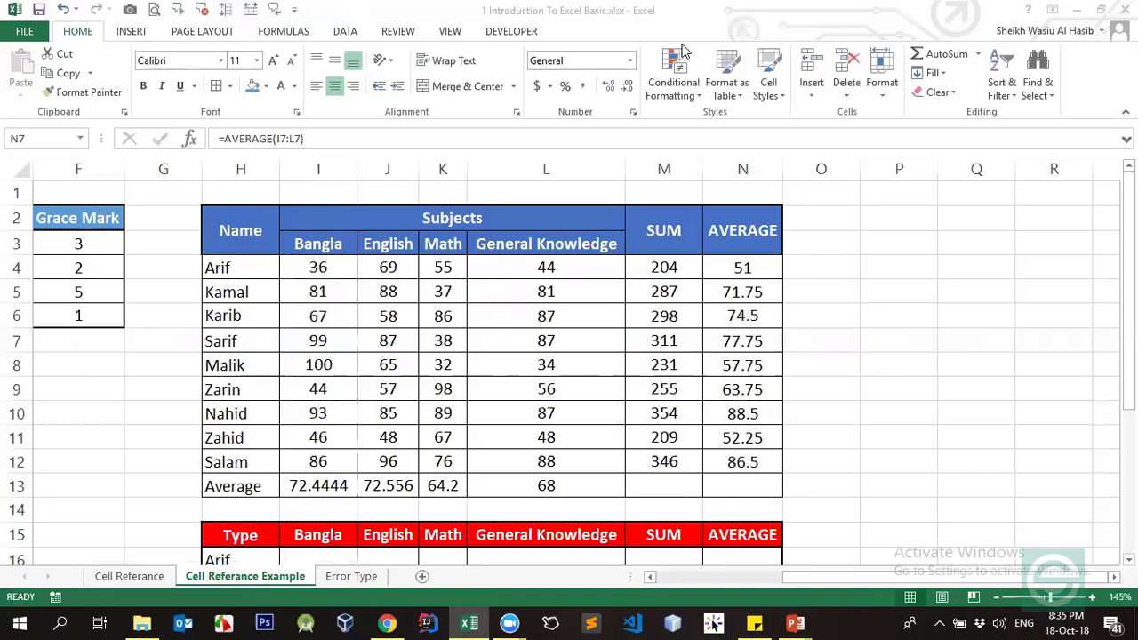
{"action": "left_click", "coordinate": [734, 338]}
{"action": "left_click", "coordinate": [755, 268]}
{"action": "left_click", "coordinate": [747, 313]}
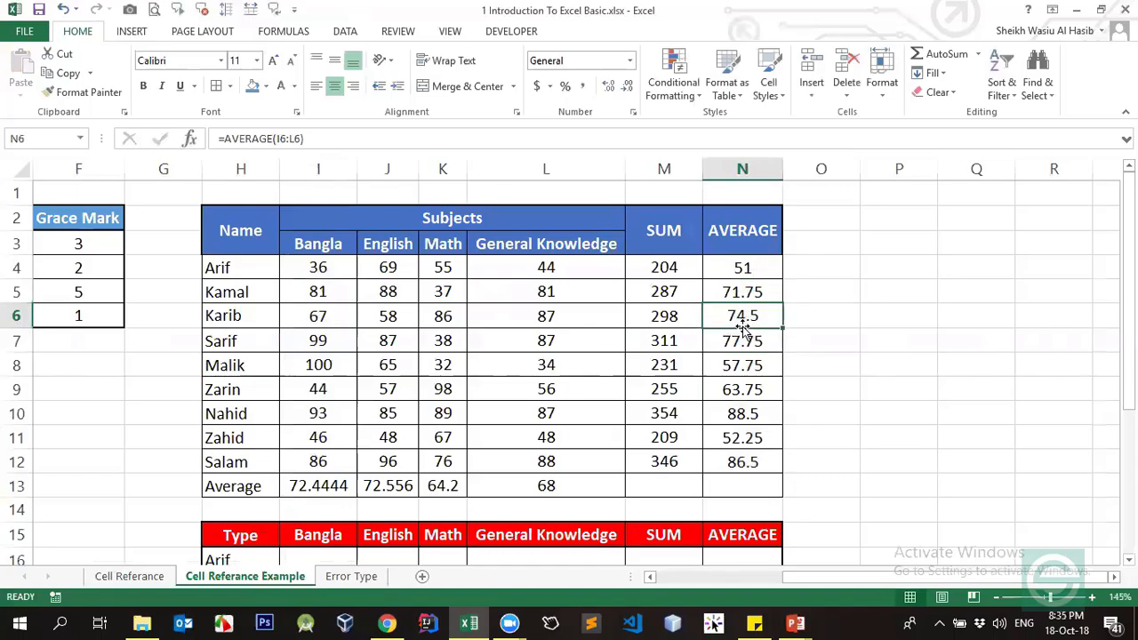
{"action": "key", "text": "Left"}
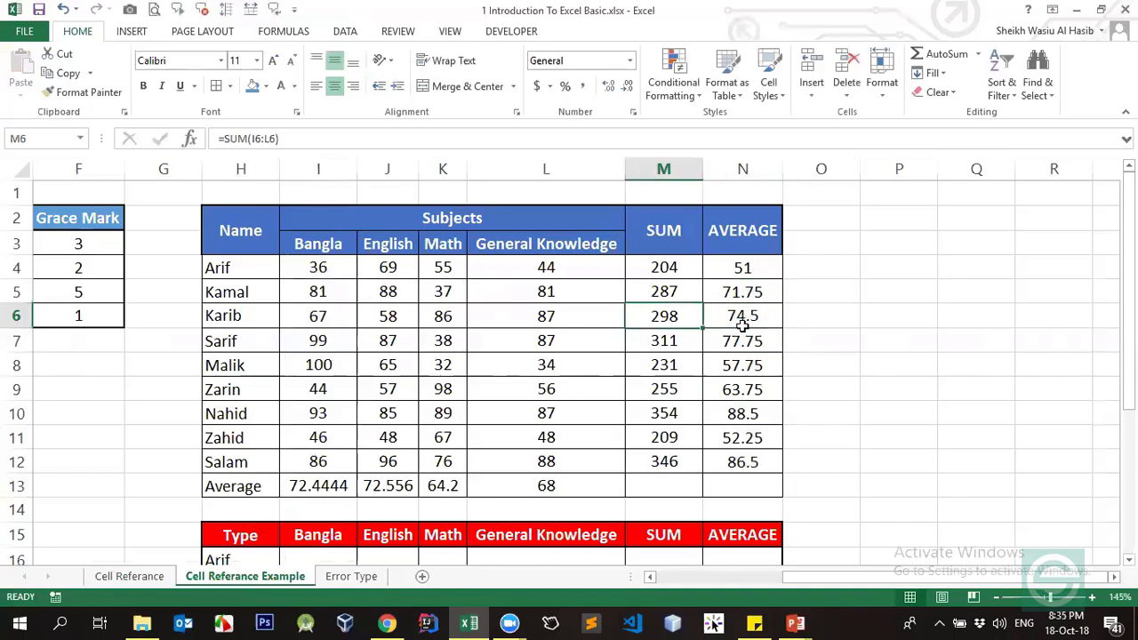
{"action": "key", "text": "Right"}
{"action": "key", "text": "Left"}
{"action": "left_click", "coordinate": [671, 274]}
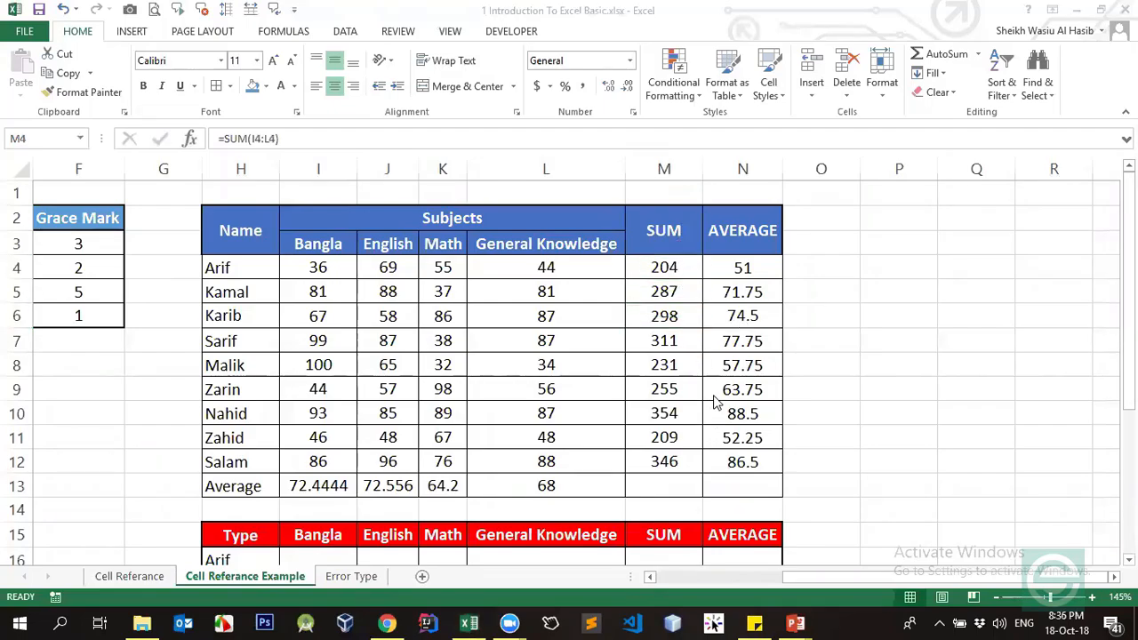
Step: Compare the SUM formulas in M4 and M5, highlighting the range referenced in M5
{"action": "left_click", "coordinate": [675, 267]}
{"action": "left_click", "coordinate": [678, 285]}
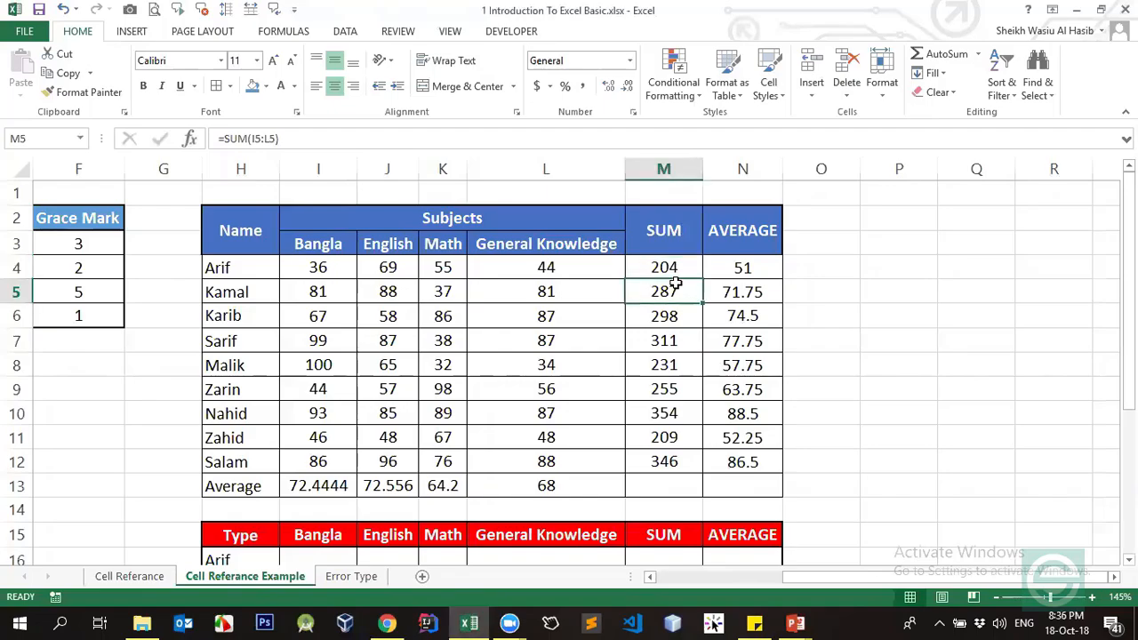
{"action": "left_click", "coordinate": [252, 139]}
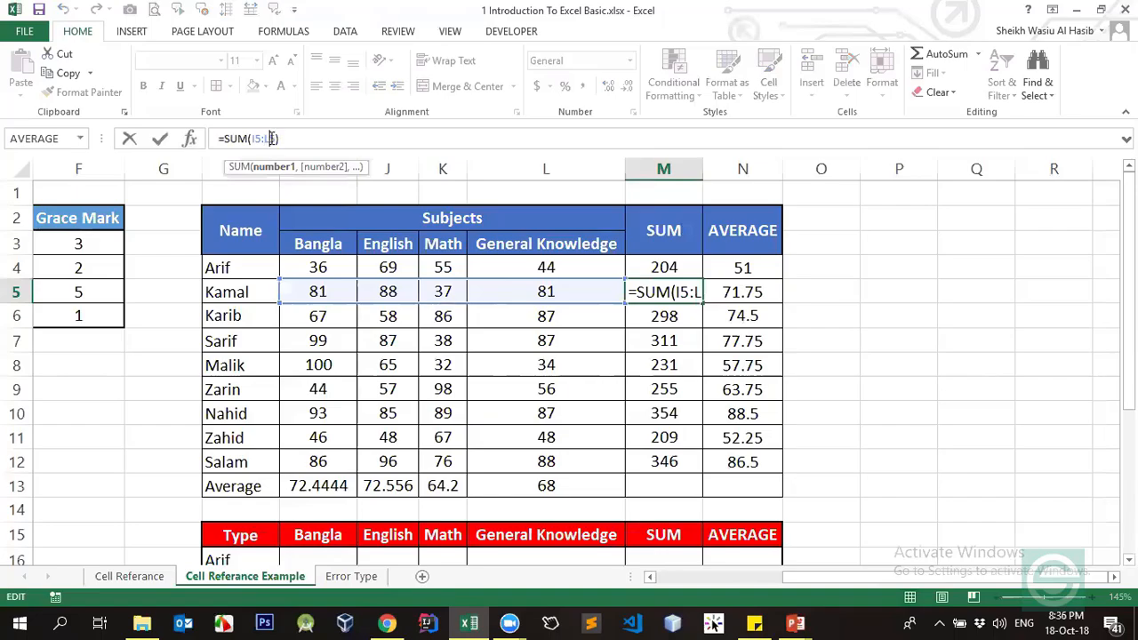
{"action": "left_click_drag", "start_coordinate": [252, 139], "coordinate": [274, 133]}
{"action": "key", "text": "Return"}
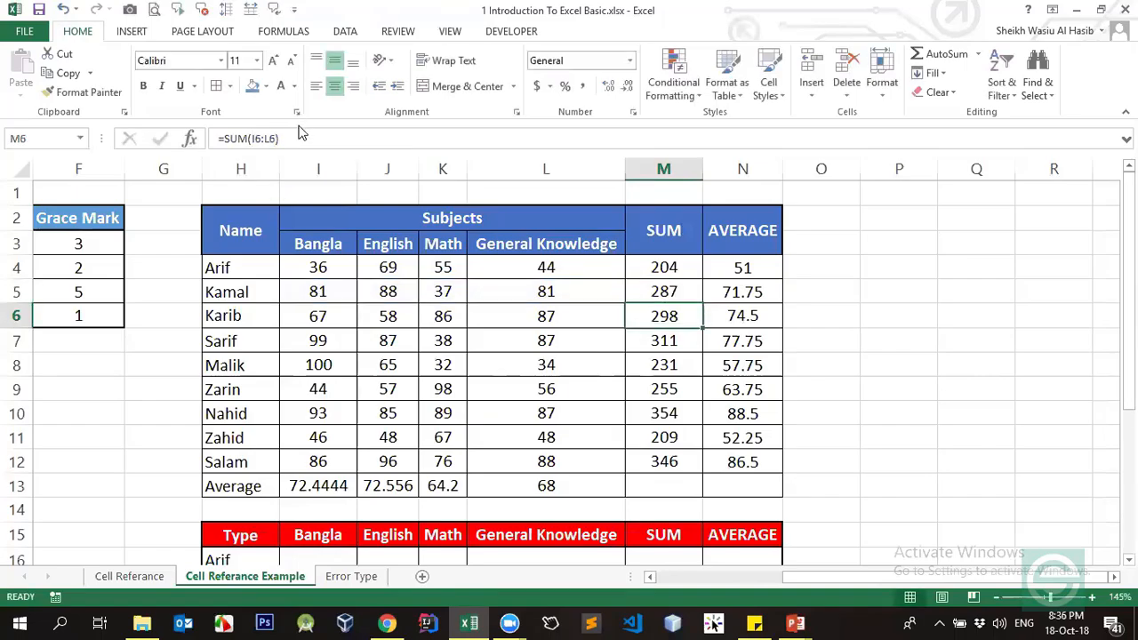
Step: Draw a rectangle about 0.44 by 0.37 inches and a rounded rectangle over the marks table, then delete both shapes
{"action": "left_click", "coordinate": [272, 289]}
{"action": "left_click", "coordinate": [131, 31]}
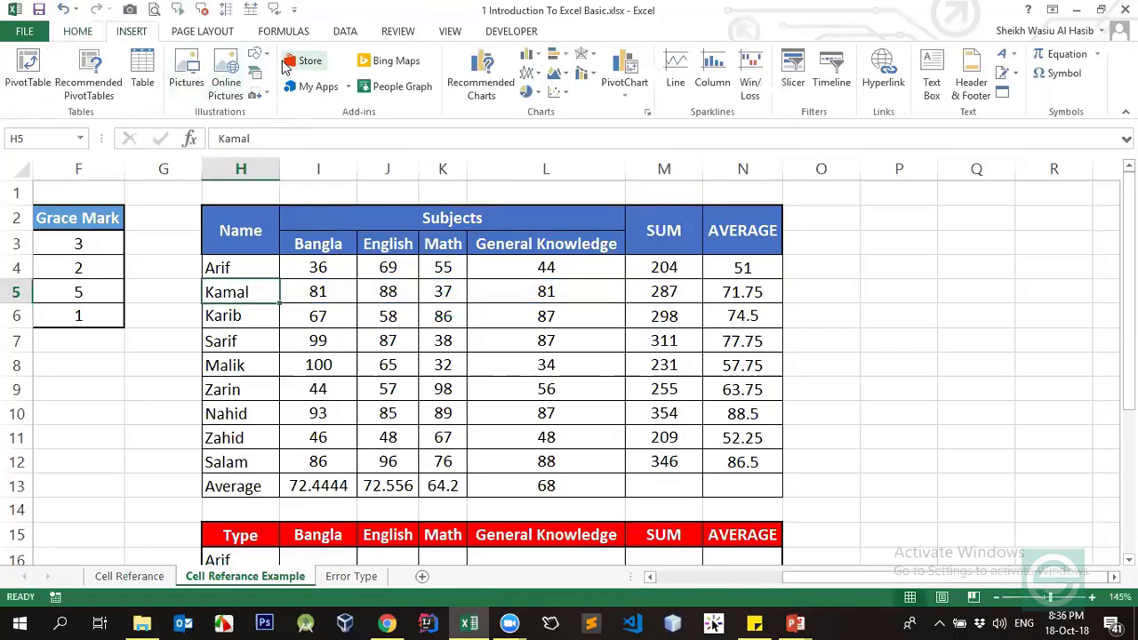
{"action": "left_click", "coordinate": [256, 54]}
{"action": "left_click", "coordinate": [297, 93]}
{"action": "left_click_drag", "start_coordinate": [262, 280], "coordinate": [304, 329]}
{"action": "left_click", "coordinate": [96, 55]}
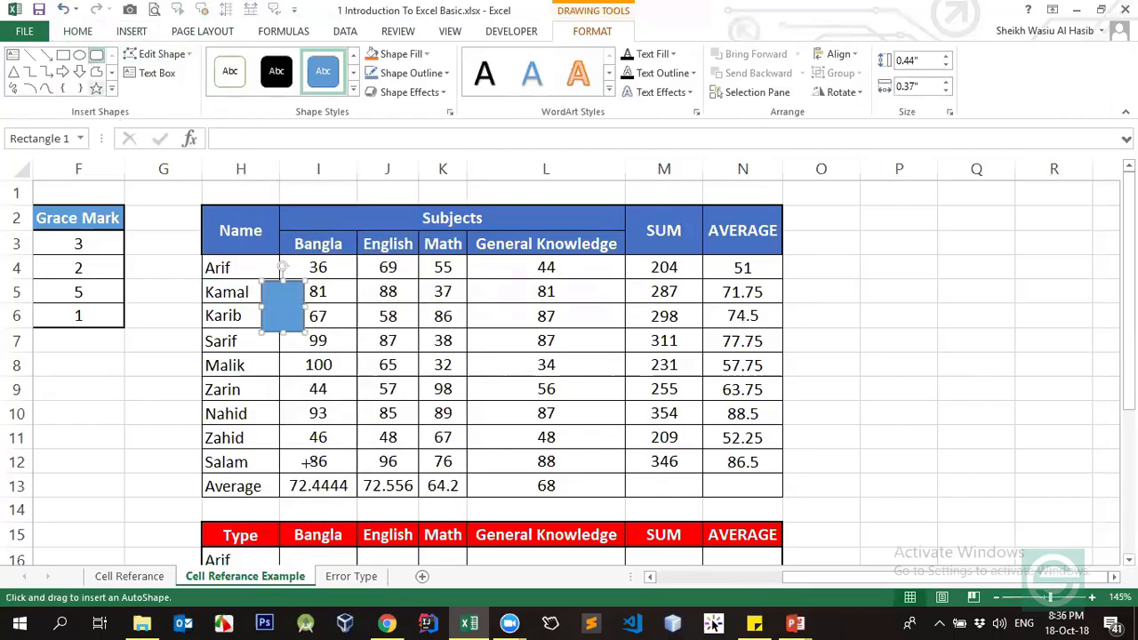
{"action": "left_click_drag", "start_coordinate": [238, 353], "coordinate": [403, 498]}
{"action": "left_click", "coordinate": [290, 397], "text": "ctrl"}
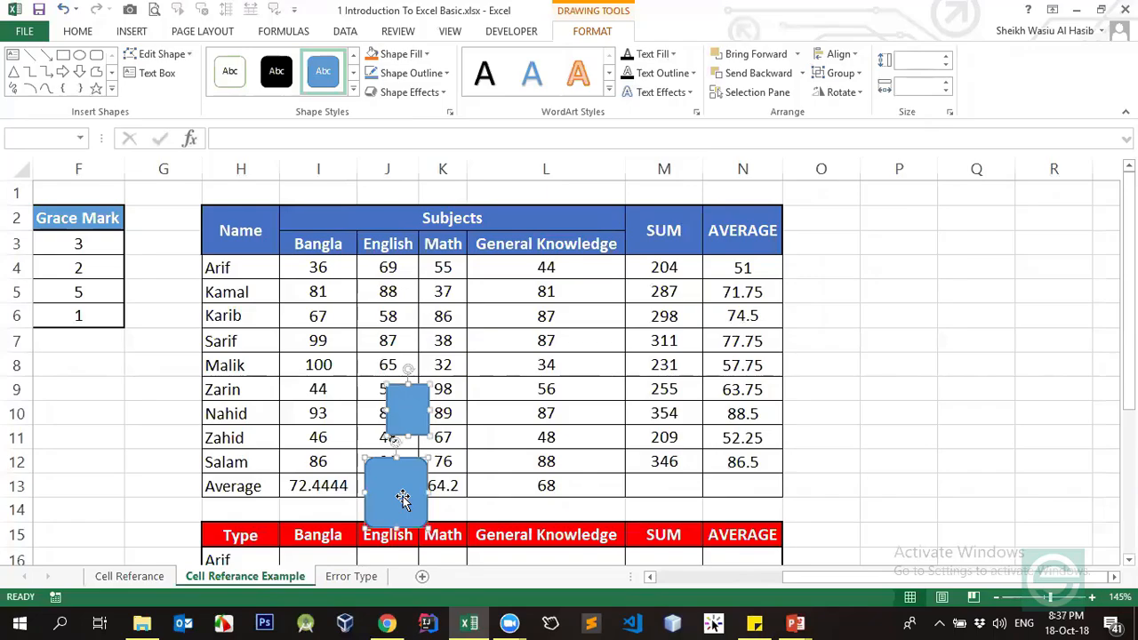
{"action": "key", "text": "Delete"}
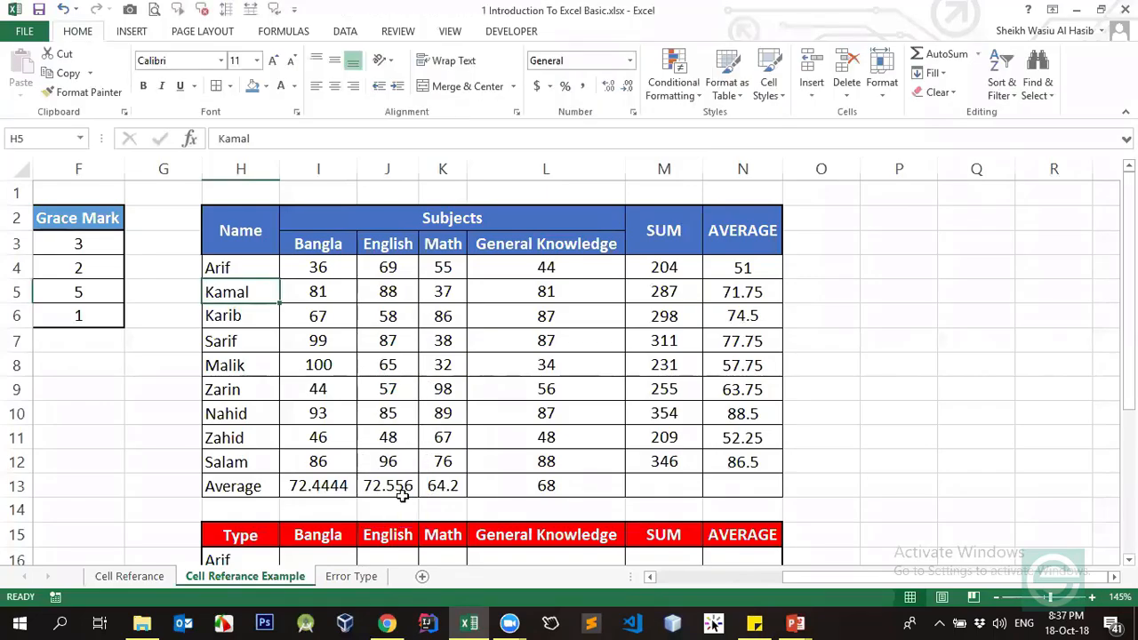
Step: Copy the SUM formula from M4 down the SUM column through M12
{"action": "left_click", "coordinate": [665, 268]}
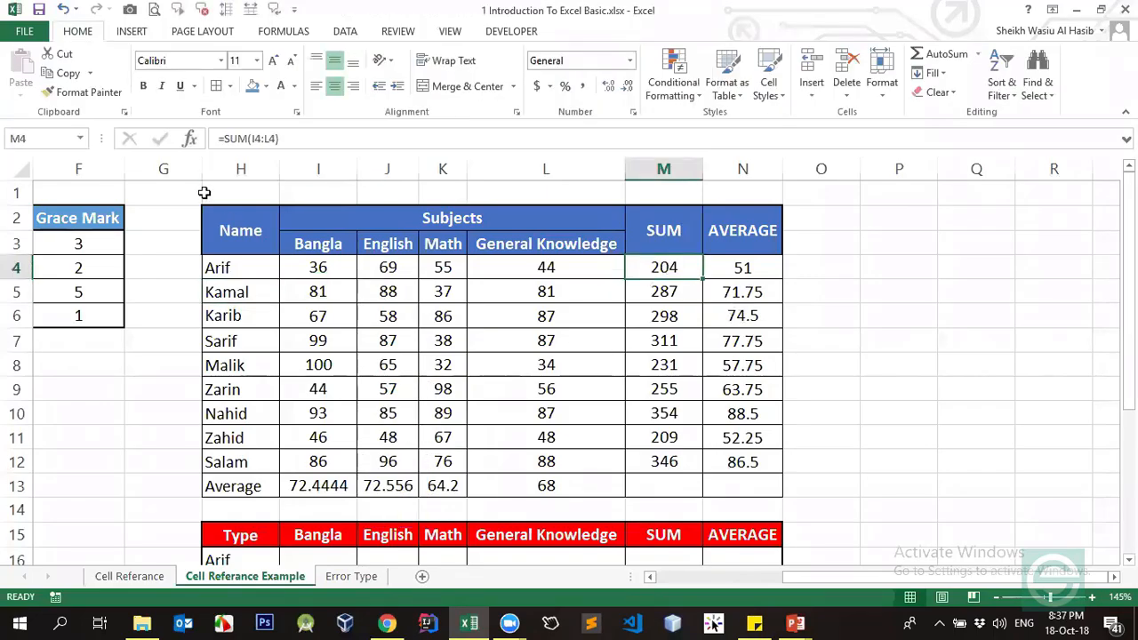
{"action": "left_click", "coordinate": [250, 138]}
{"action": "key", "text": "Escape"}
{"action": "key", "text": "ctrl+c"}
{"action": "key", "text": "shift+Down"}
{"action": "key", "text": "shift+Down"}
{"action": "key", "text": "shift+Down"}
{"action": "key", "text": "shift+Down"}
{"action": "key", "text": "shift+Down"}
{"action": "key", "text": "shift+Down"}
{"action": "key", "text": "shift+Down"}
{"action": "key", "text": "shift+Down"}
{"action": "key", "text": "shift+Down"}
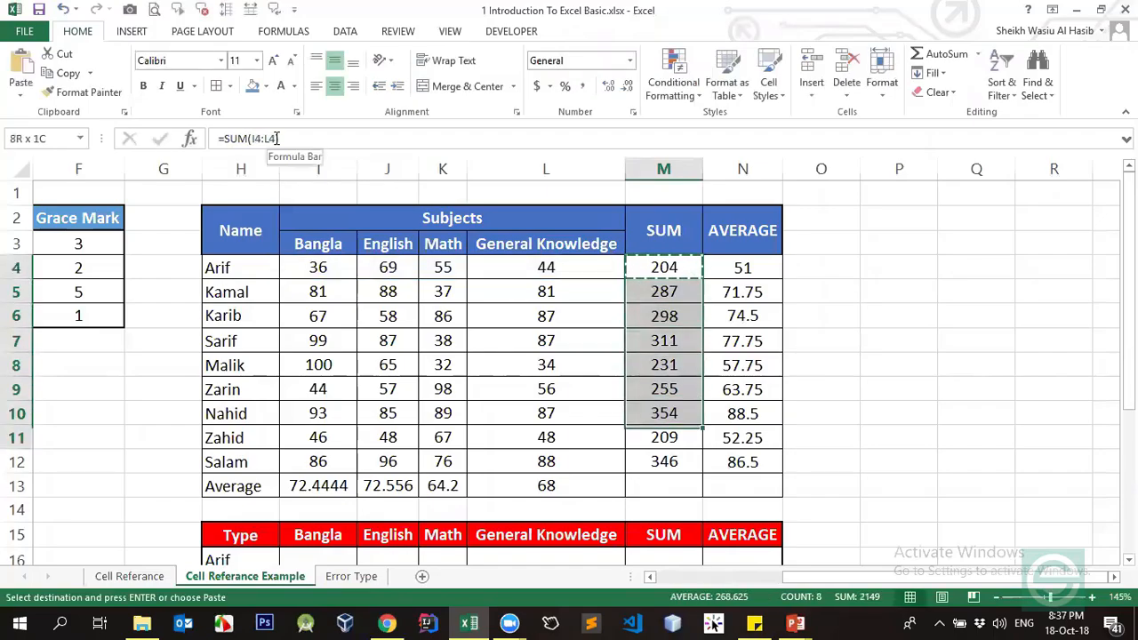
{"action": "key", "text": "shift+Up"}
{"action": "key", "text": "Return"}
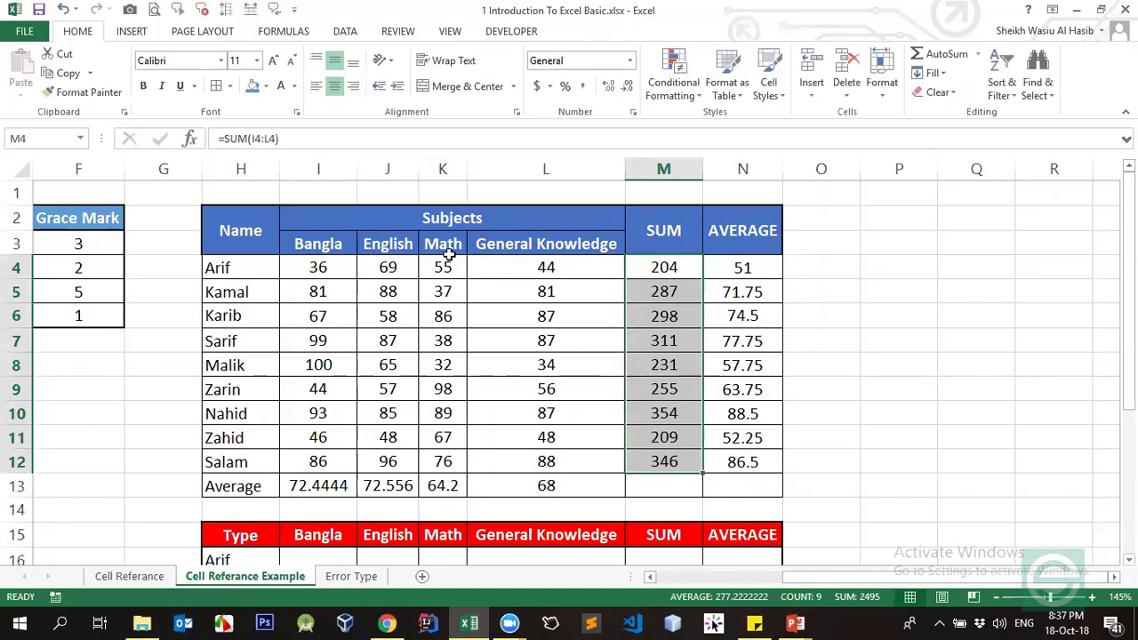
Step: Inspect the row references of the copied SUM formulas in M5 and M6
{"action": "left_click", "coordinate": [673, 290]}
{"action": "left_click", "coordinate": [266, 136]}
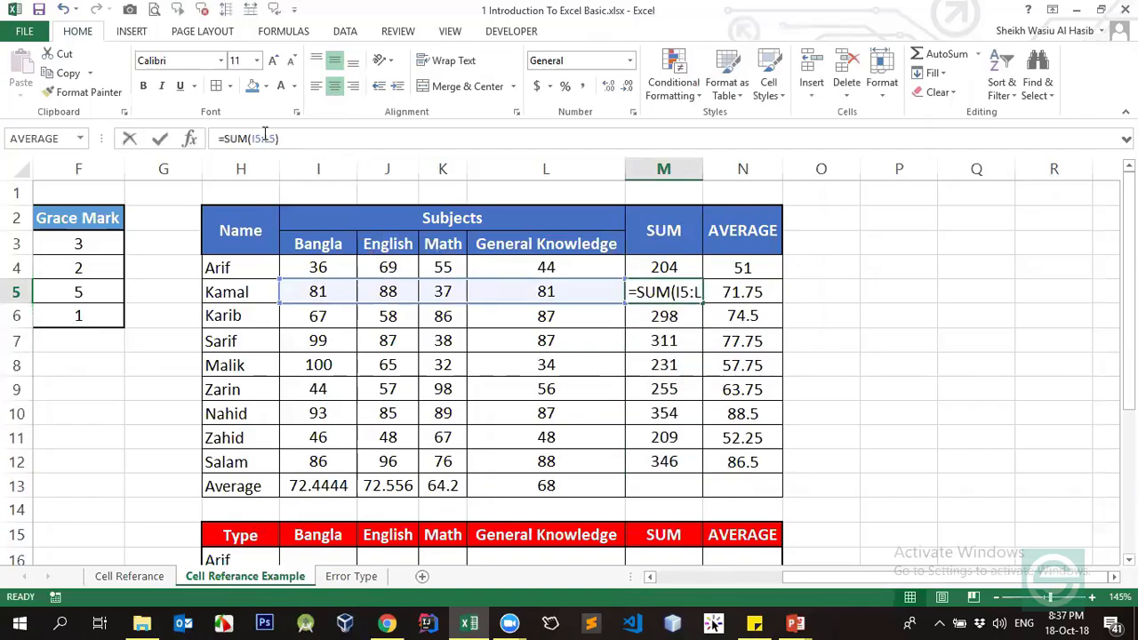
{"action": "key", "text": "Return"}
{"action": "left_click", "coordinate": [265, 135]}
{"action": "key", "text": "Return"}
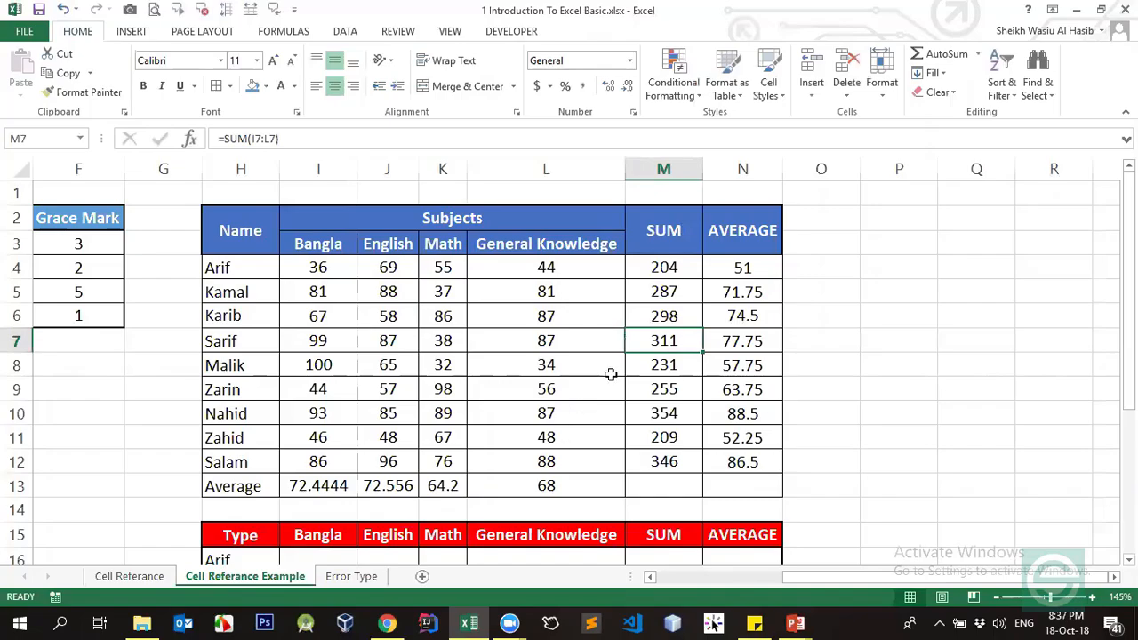
Step: Open the SUM formula in M4 and examine its referenced range and starting cell
{"action": "left_click", "coordinate": [692, 272]}
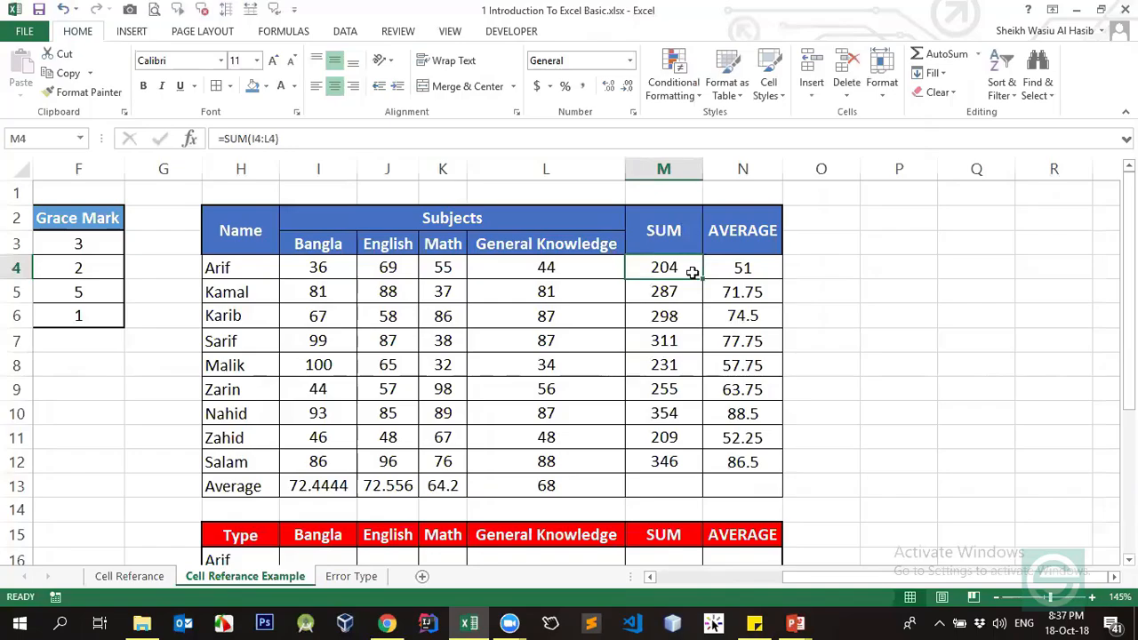
{"action": "left_click", "coordinate": [254, 138]}
{"action": "left_click_drag", "start_coordinate": [252, 138], "coordinate": [276, 138]}
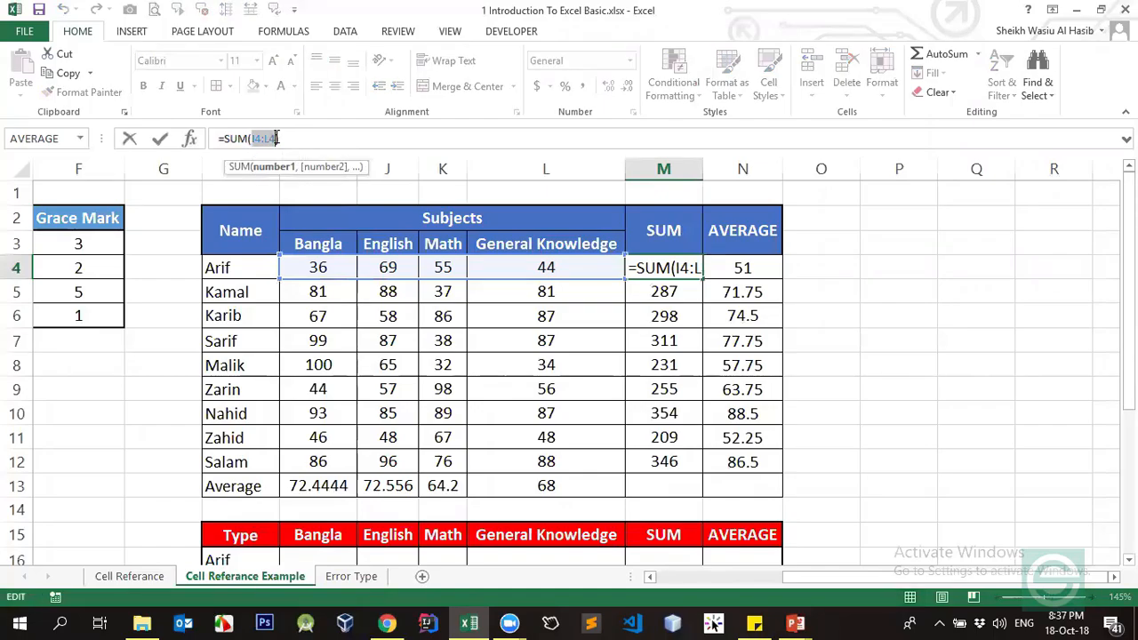
{"action": "left_click", "coordinate": [295, 133]}
{"action": "double_click", "coordinate": [257, 142]}
{"action": "left_click", "coordinate": [256, 141]}
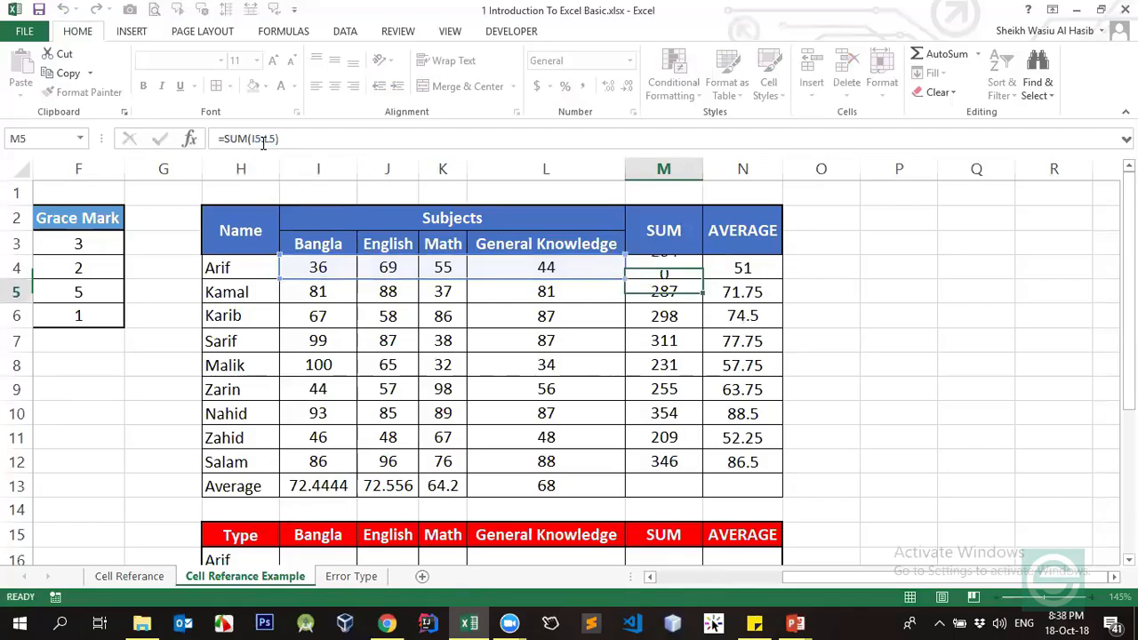
Step: Compare the row references in the SUM formulas of M4 and M5
{"action": "key", "text": "ctrl+Return"}
{"action": "left_click", "coordinate": [263, 142]}
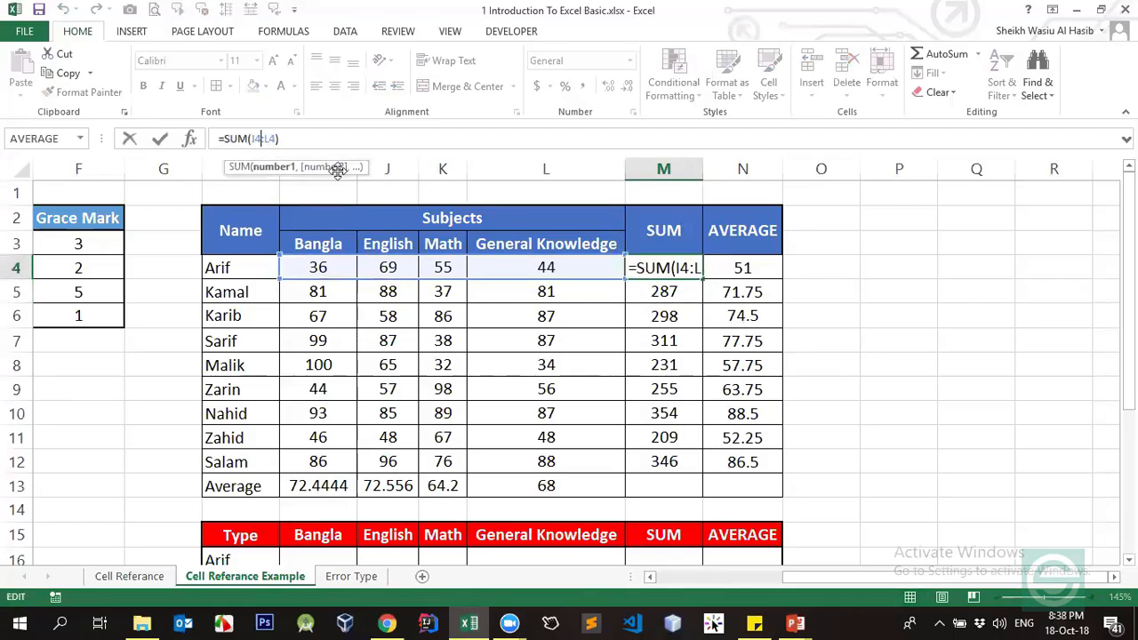
{"action": "left_click", "coordinate": [656, 290]}
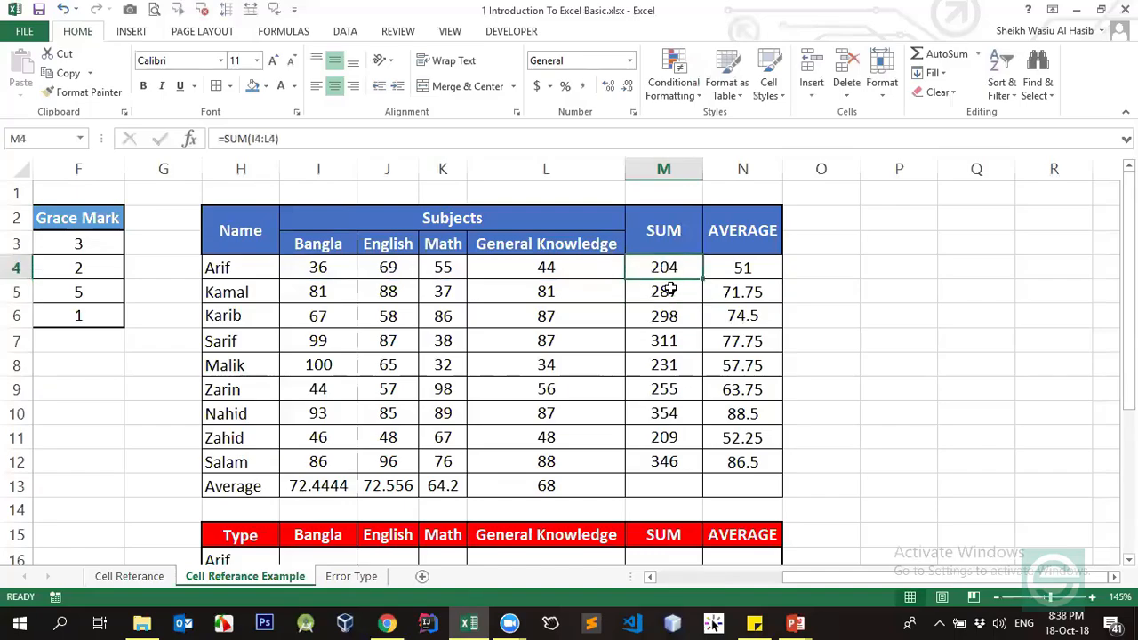
{"action": "left_click", "coordinate": [260, 140]}
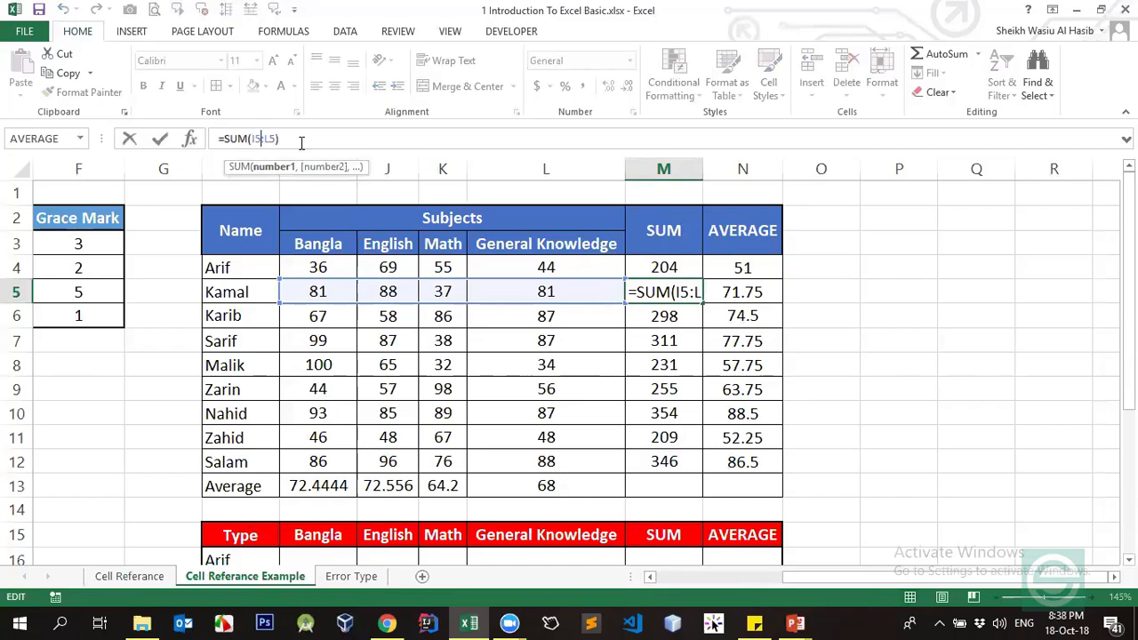
{"action": "key", "text": "Return"}
Step: Match the marks in I4:L4 with the SUM formula in M4 and check the formula in M5
{"action": "left_click", "coordinate": [655, 267]}
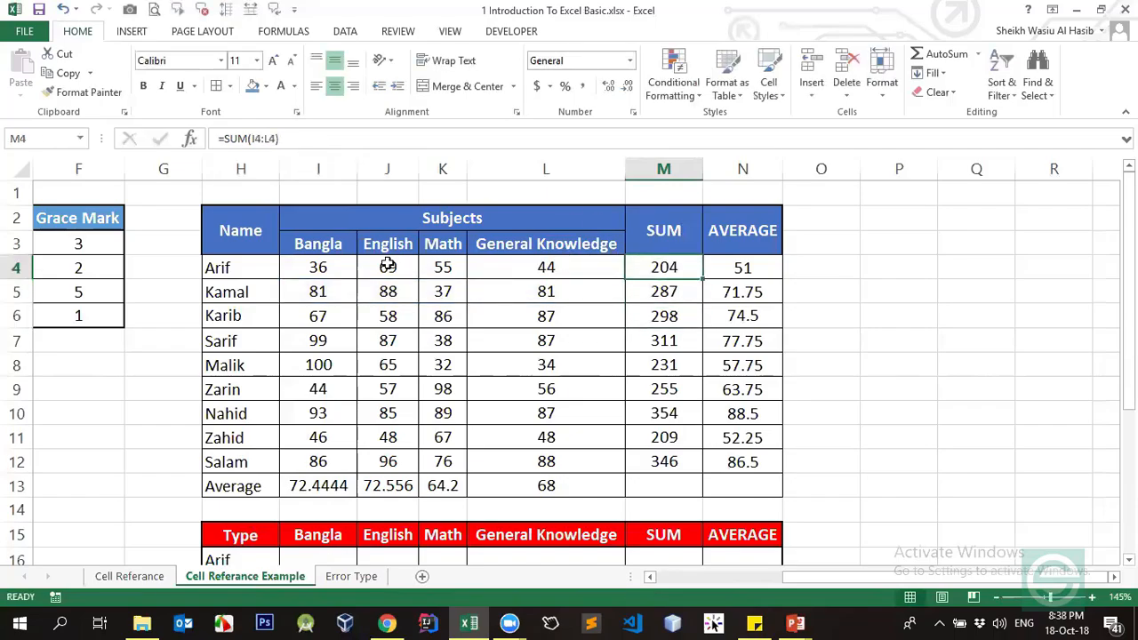
{"action": "left_click_drag", "start_coordinate": [338, 268], "coordinate": [546, 269]}
{"action": "left_click", "coordinate": [647, 265]}
{"action": "left_click", "coordinate": [665, 292]}
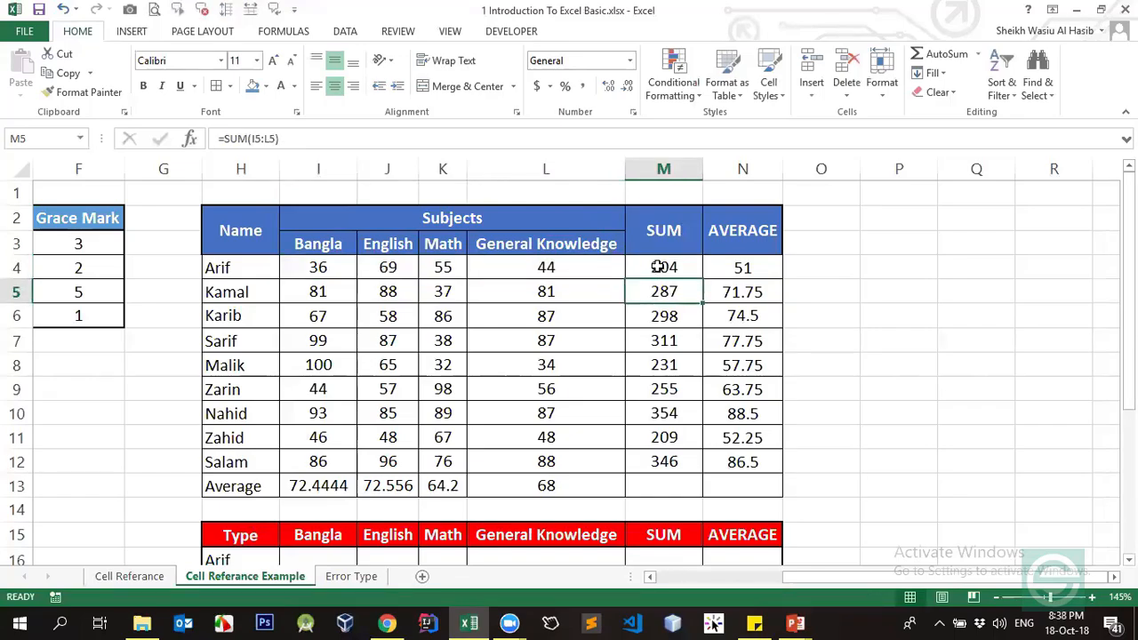
{"action": "left_click", "coordinate": [658, 266]}
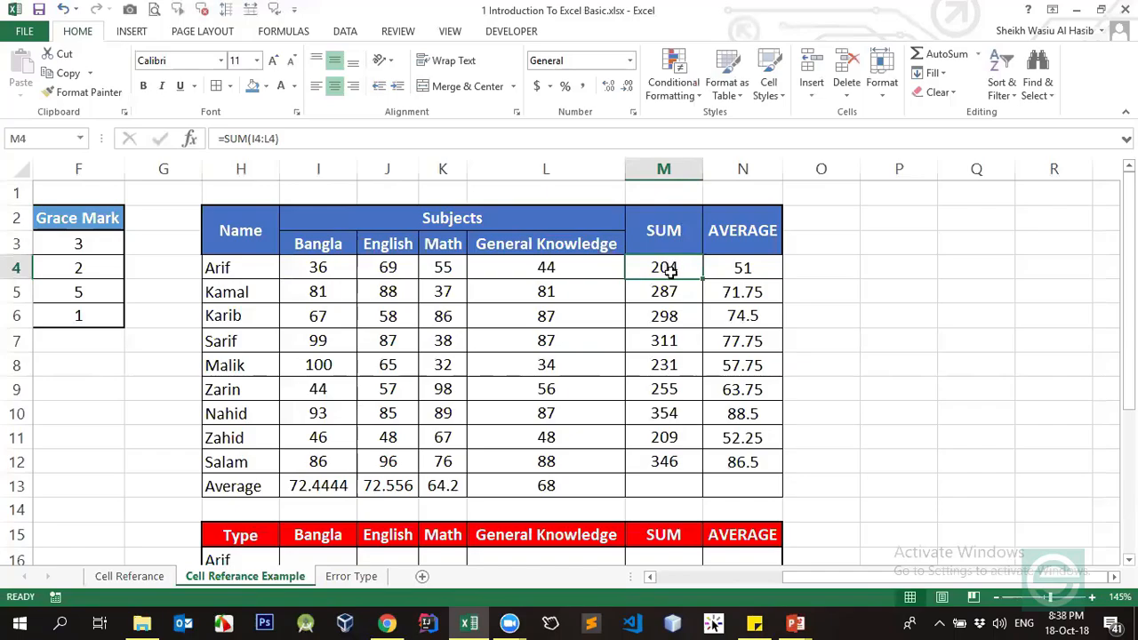
Step: Highlight the argument range inside M4's SUM formula and the corresponding marks in I4:L4
{"action": "left_click", "coordinate": [253, 138]}
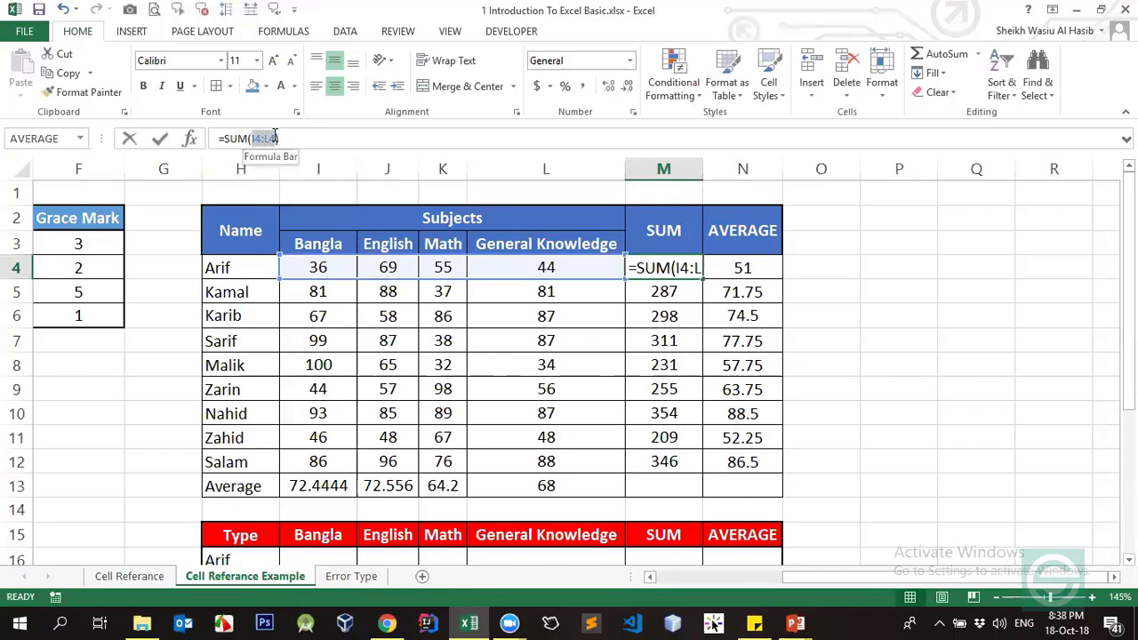
{"action": "left_click_drag", "start_coordinate": [252, 137], "coordinate": [277, 137]}
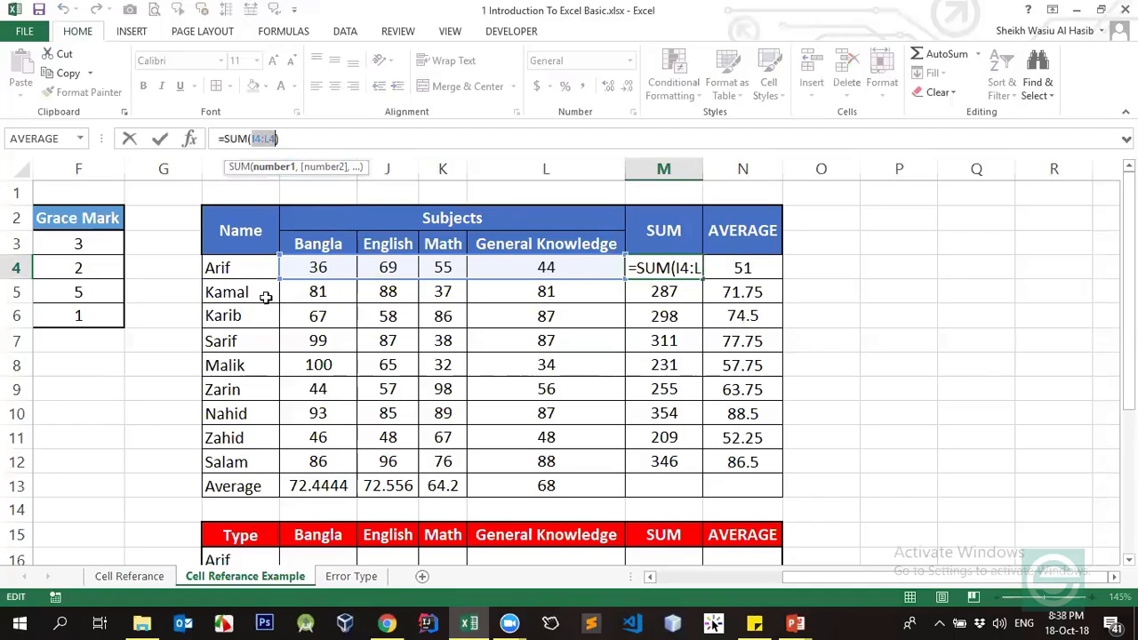
{"action": "key", "text": "Return"}
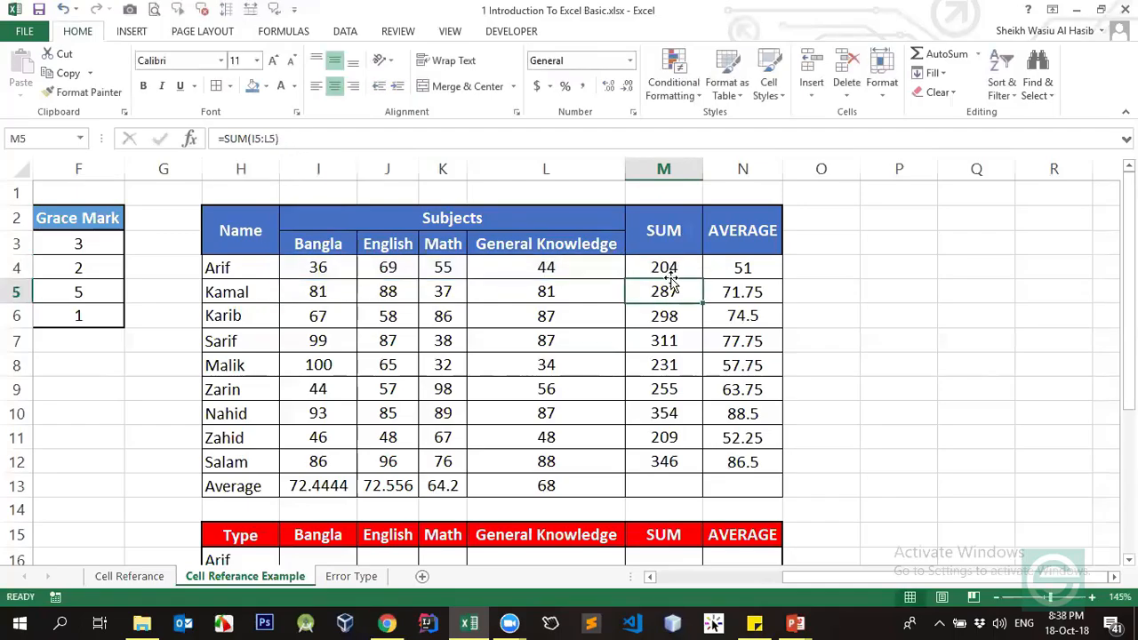
{"action": "left_click", "coordinate": [663, 275]}
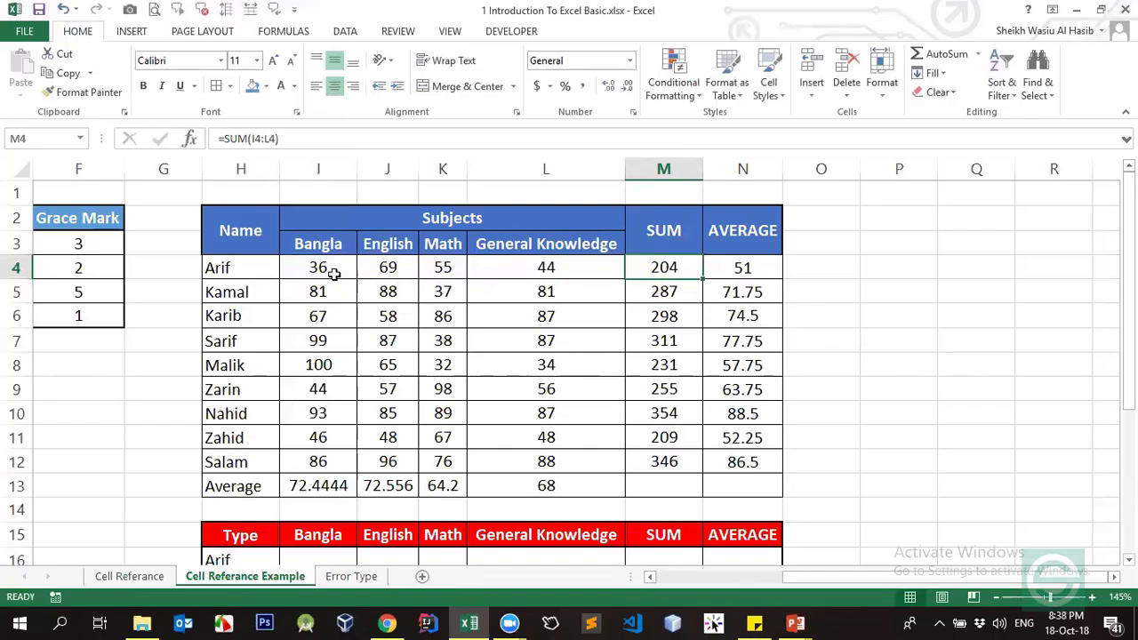
{"action": "left_click_drag", "start_coordinate": [327, 271], "coordinate": [609, 273]}
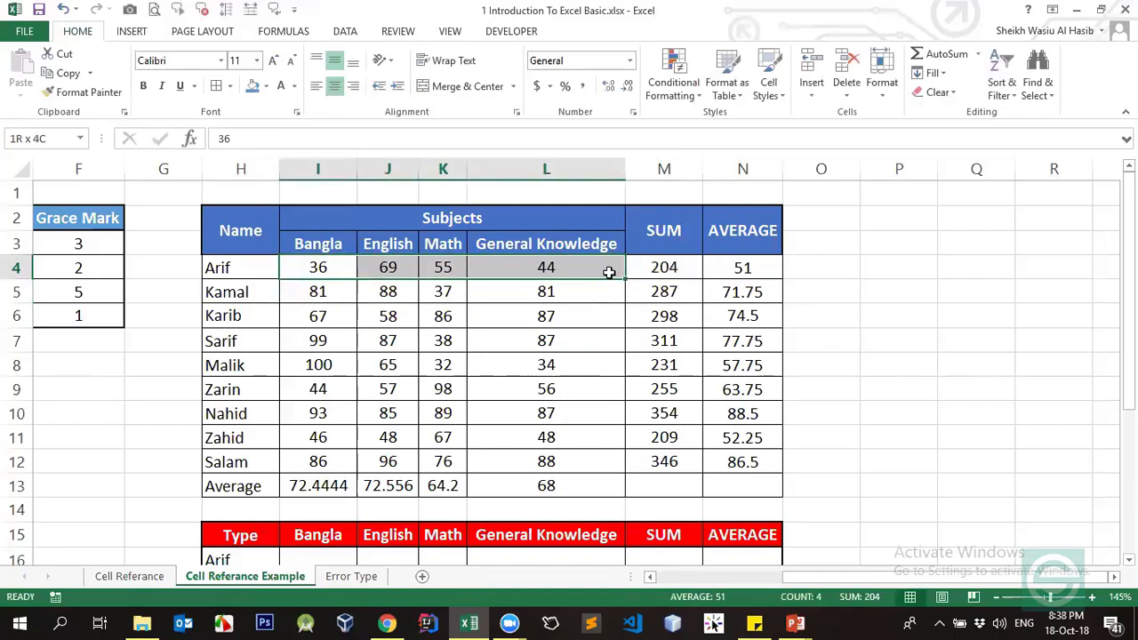
{"action": "left_click", "coordinate": [666, 268]}
{"action": "left_click", "coordinate": [673, 293]}
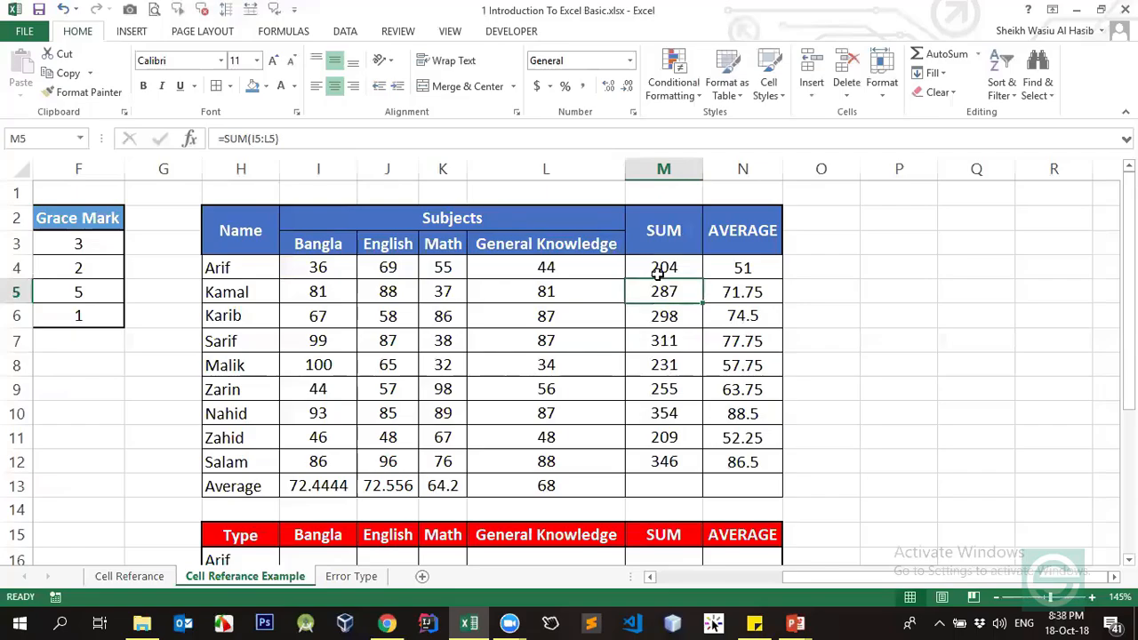
Step: Highlight the argument range inside M5's SUM formula and compare it with the formula in M4
{"action": "left_click", "coordinate": [254, 138]}
{"action": "left_click_drag", "start_coordinate": [253, 138], "coordinate": [276, 139]}
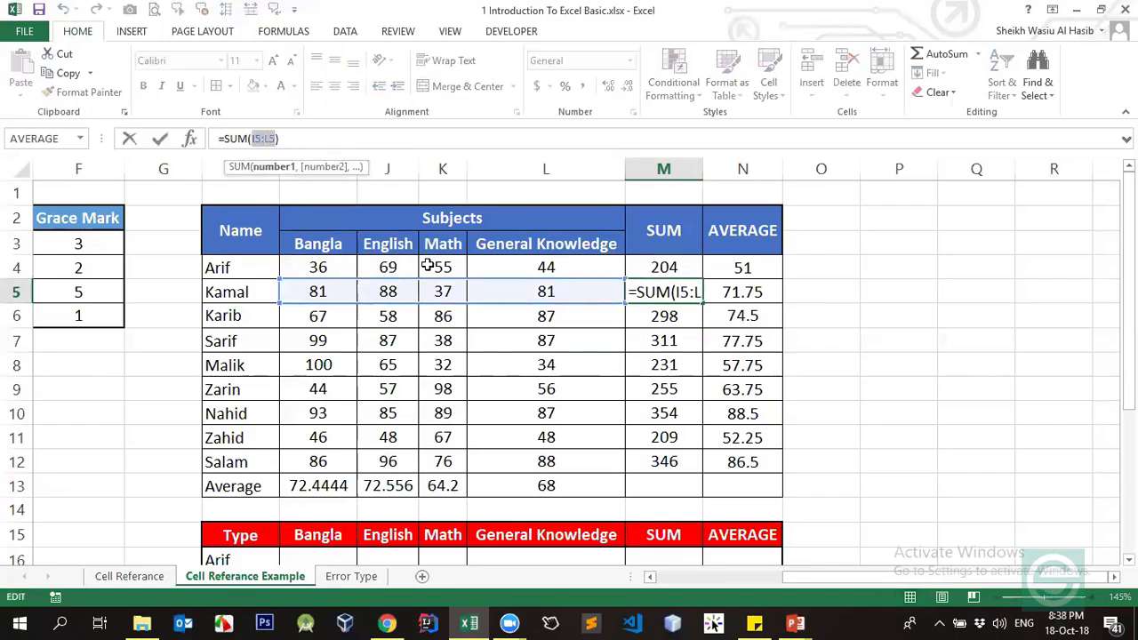
{"action": "key", "text": "Return"}
{"action": "left_click", "coordinate": [668, 268]}
{"action": "left_click", "coordinate": [673, 287]}
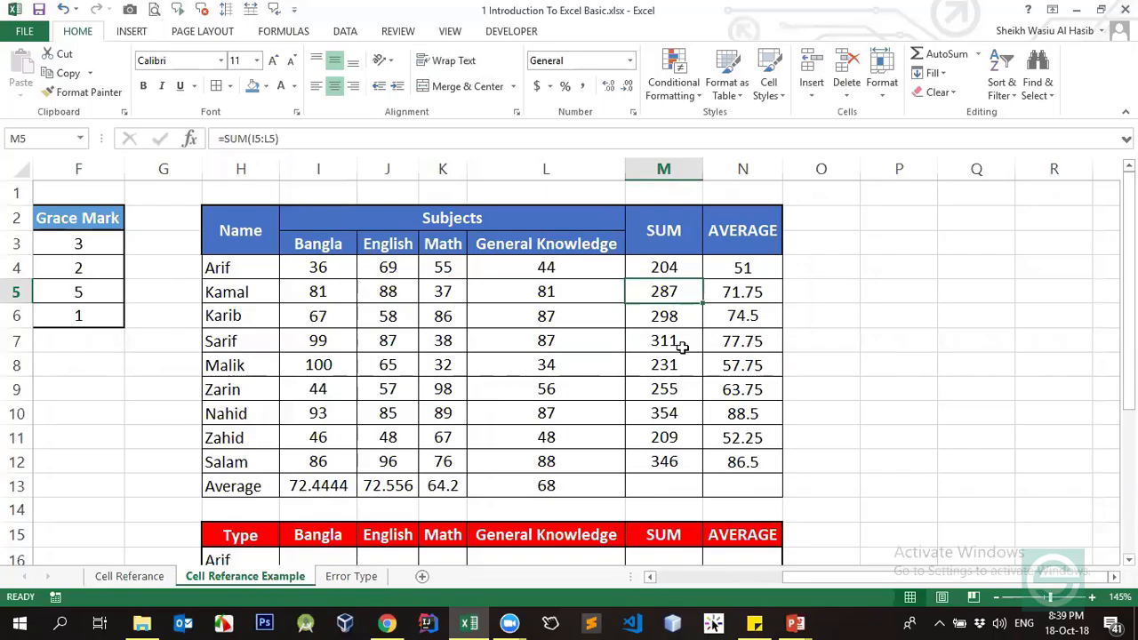
Step: Review the row 4 marks in I4:L4 alongside the SUM formula in M4 and the AVERAGE formula in N4
{"action": "scroll", "coordinate": [682, 347], "scroll_direction": "down", "scroll_amount": 2}
{"action": "scroll", "coordinate": [615, 307], "scroll_direction": "up", "scroll_amount": 2}
{"action": "left_click", "coordinate": [665, 265]}
{"action": "left_click_drag", "start_coordinate": [332, 266], "coordinate": [582, 261]}
{"action": "left_click", "coordinate": [742, 267]}
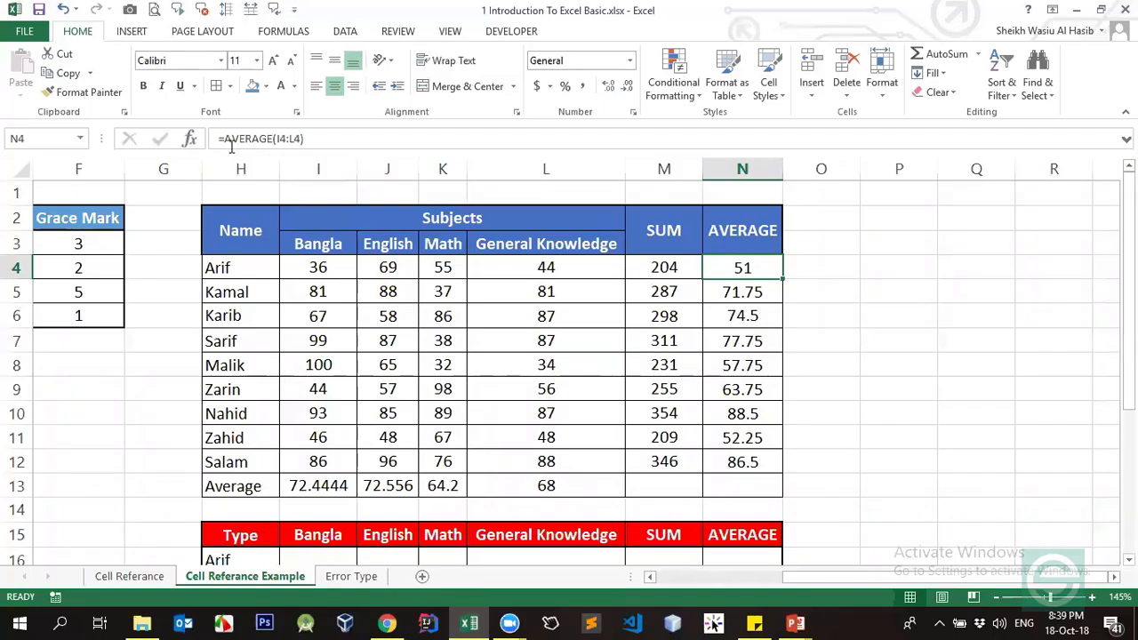
{"action": "left_click", "coordinate": [656, 263]}
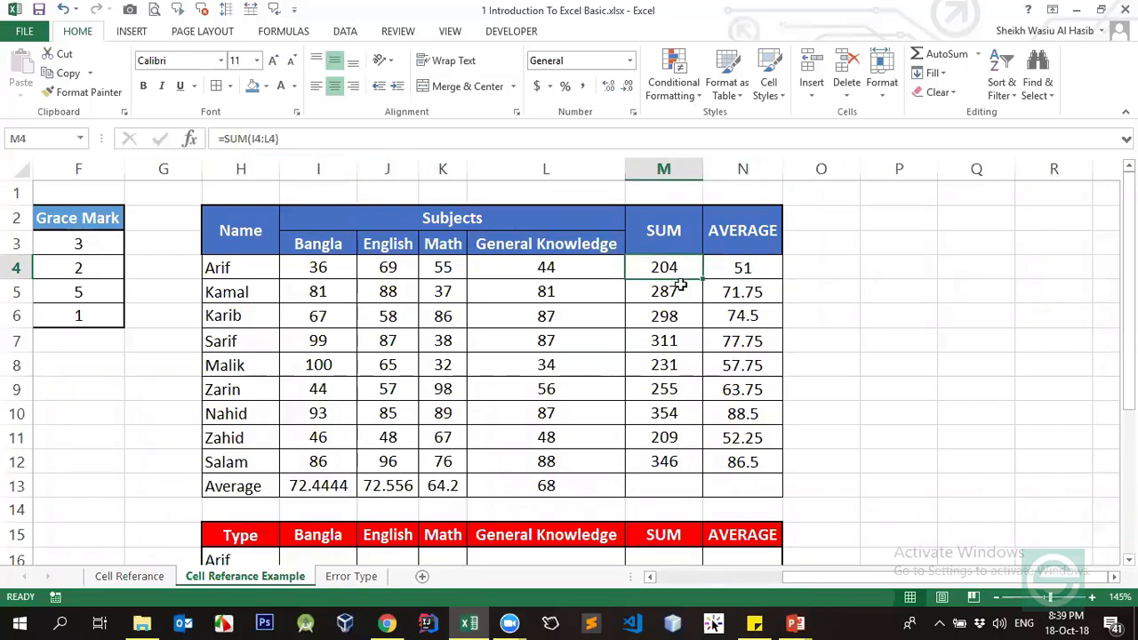
Step: Clear the SUM formulas from M5:M12
{"action": "left_click", "coordinate": [680, 284]}
{"action": "key", "text": "ctrl+shift+Down"}
{"action": "key", "text": "Delete"}
Step: Check the range in M4's SUM formula and copy the formula down through M12
{"action": "left_click", "coordinate": [683, 270]}
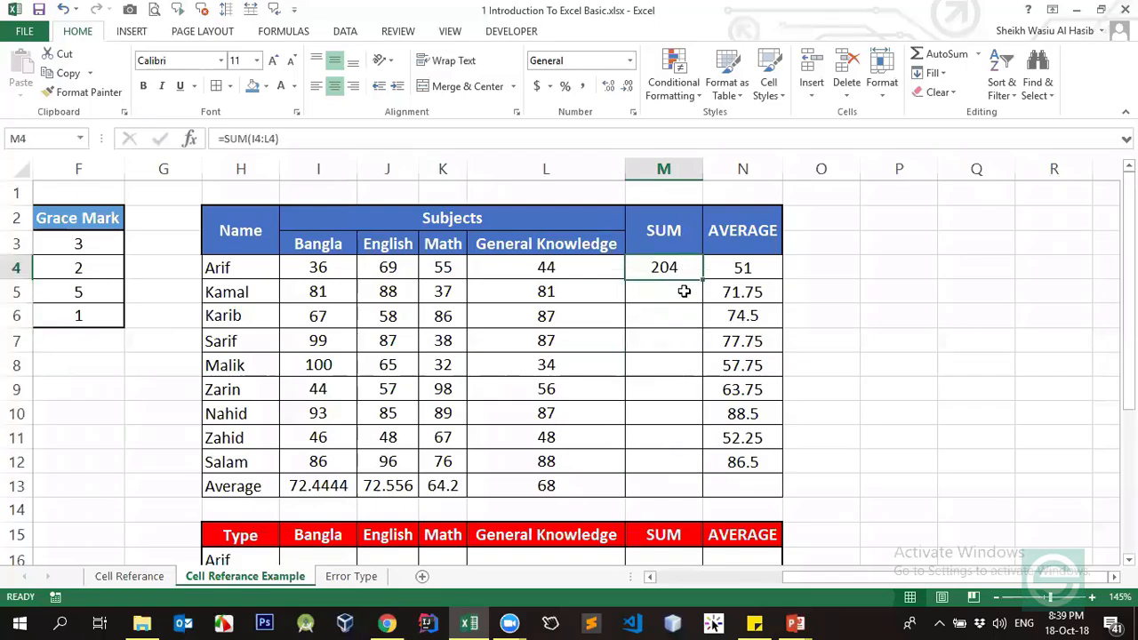
{"action": "left_click", "coordinate": [263, 139]}
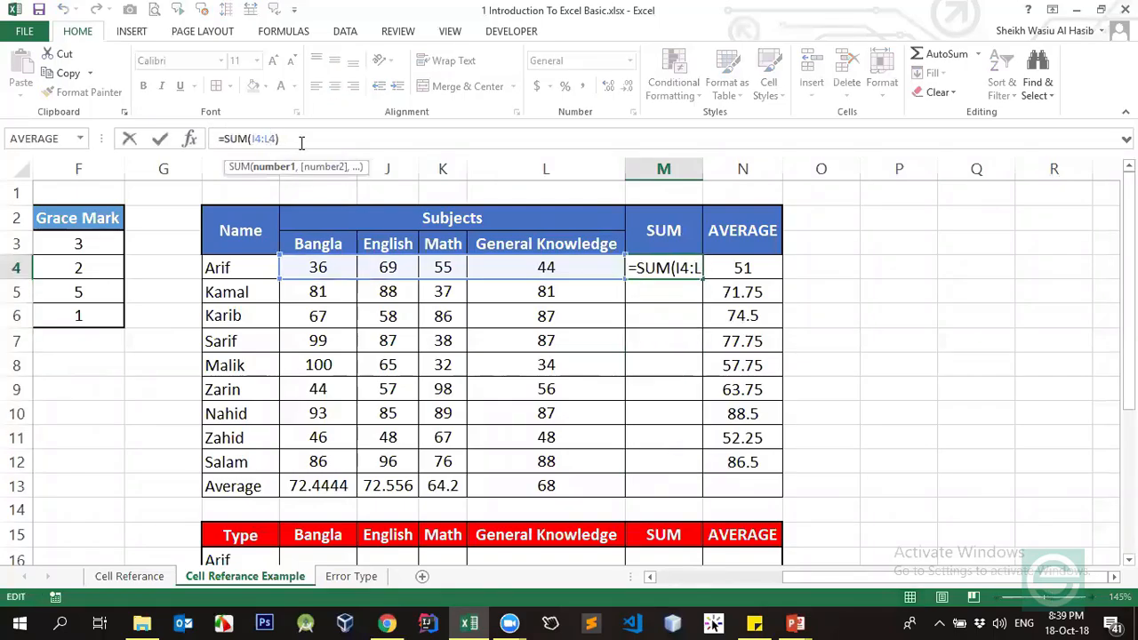
{"action": "key", "text": "Return"}
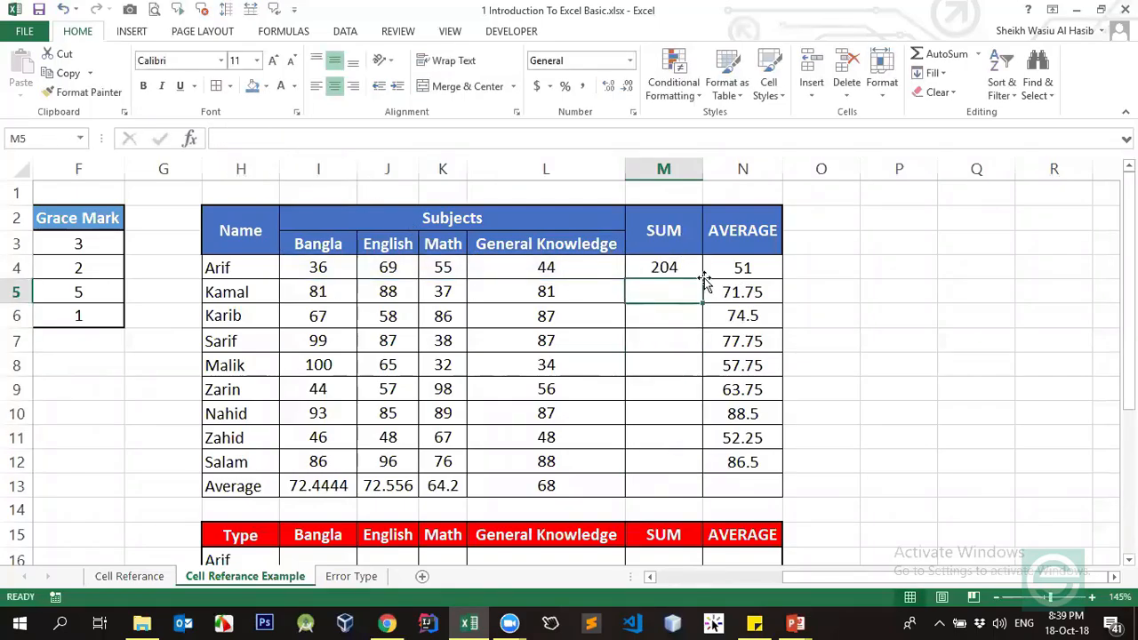
{"action": "left_click", "coordinate": [694, 272]}
{"action": "left_click_drag", "start_coordinate": [702, 280], "coordinate": [703, 472]}
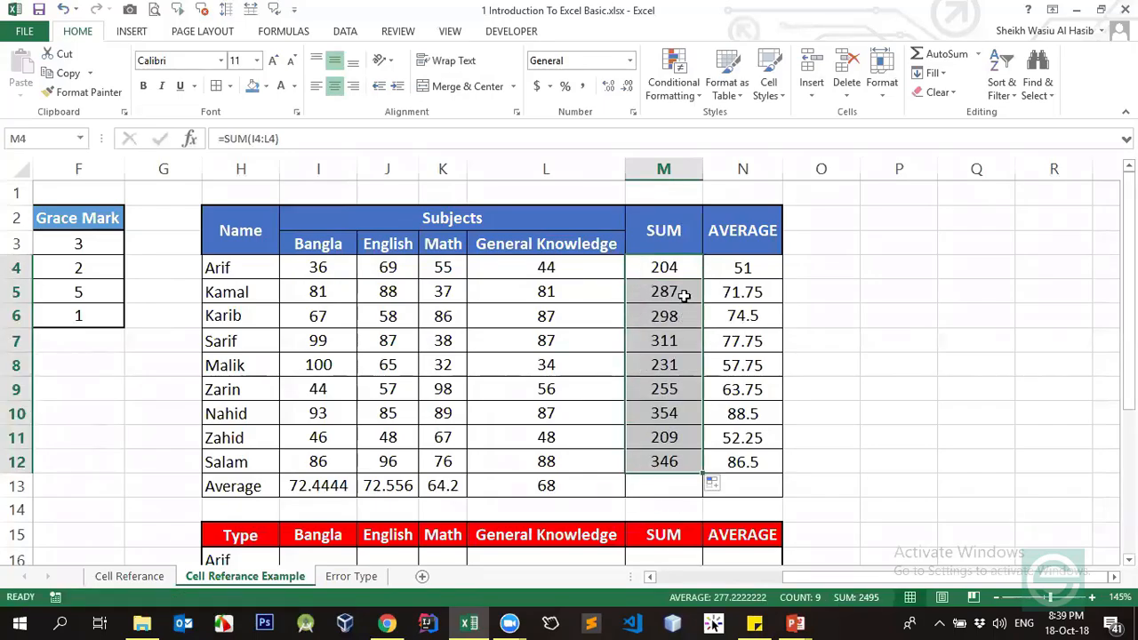
Step: Replace the General Knowledge mark in L4 with a reference to the cell three rows above, =L1
{"action": "left_click", "coordinate": [669, 264]}
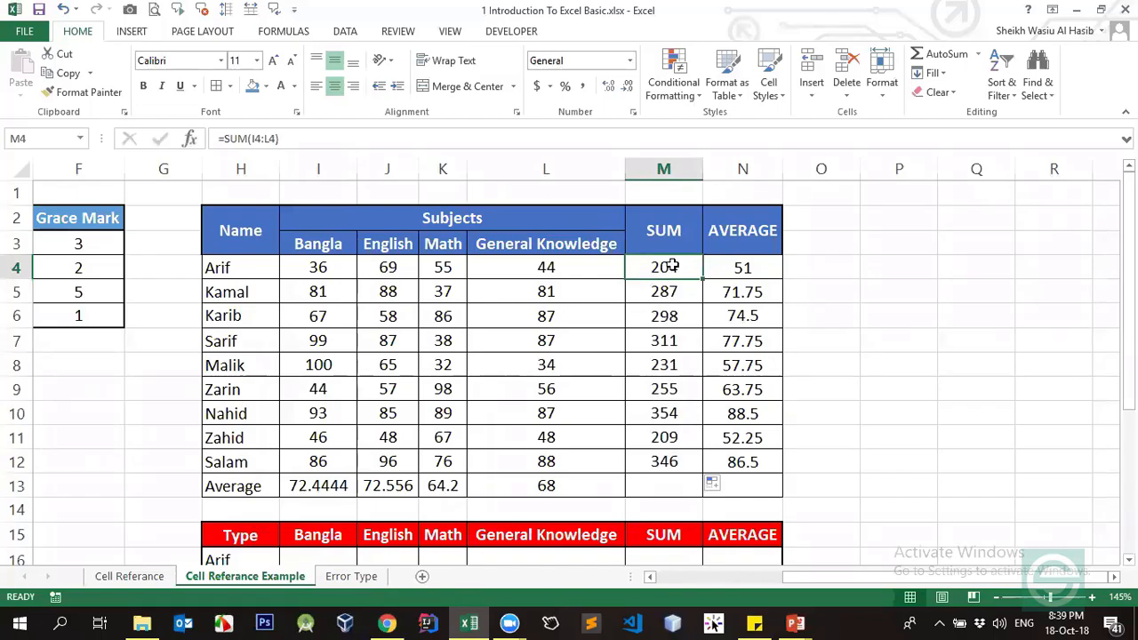
{"action": "key", "text": "Left"}
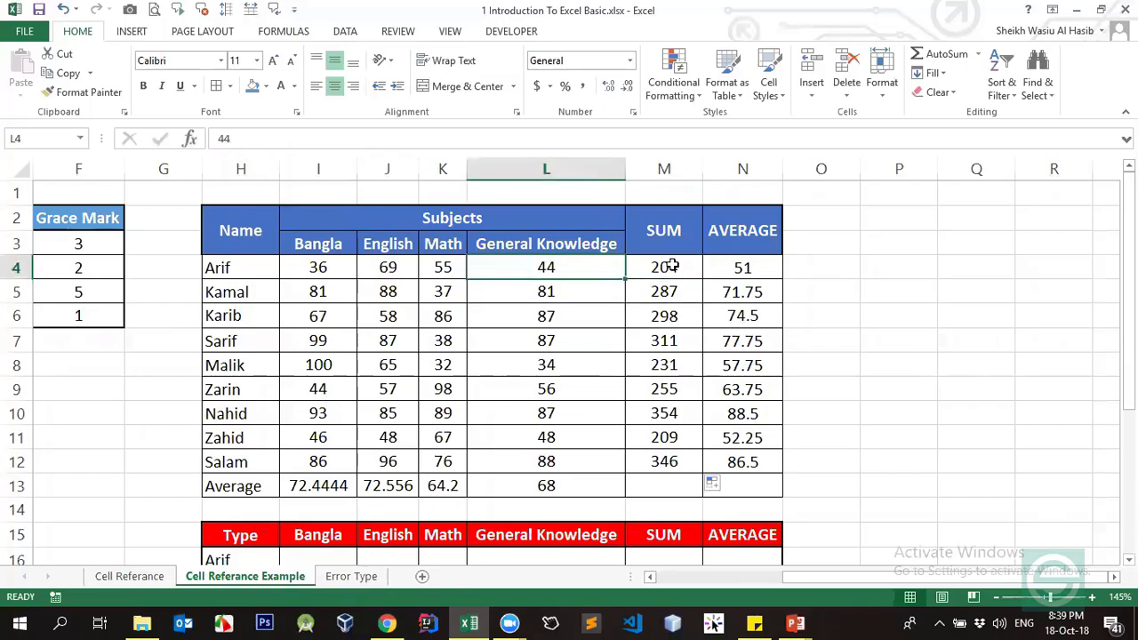
{"action": "type", "text": "=sum"}
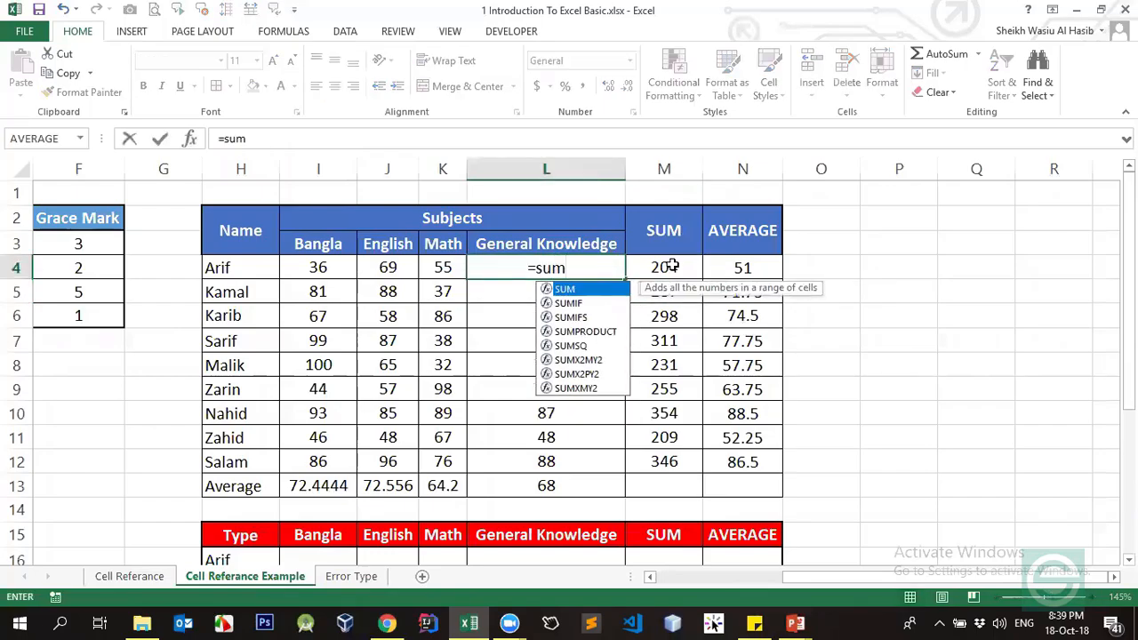
{"action": "key", "text": "BackSpace"}
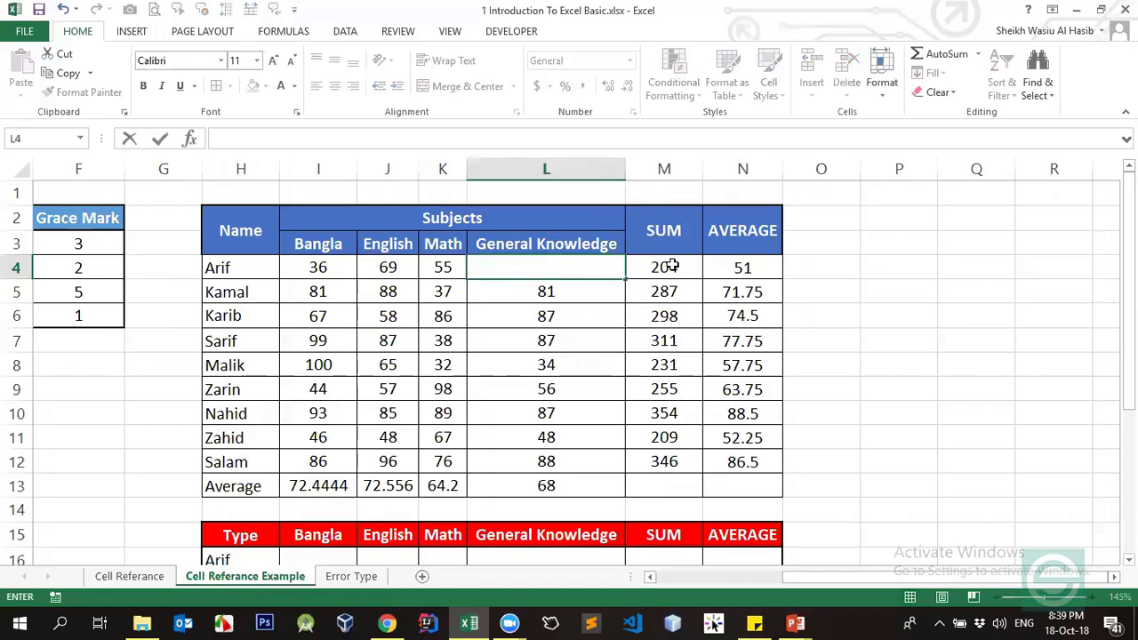
{"action": "type", "text": "="}
{"action": "key", "text": "Up"}
{"action": "key", "text": "Up"}
{"action": "key", "text": "Up"}
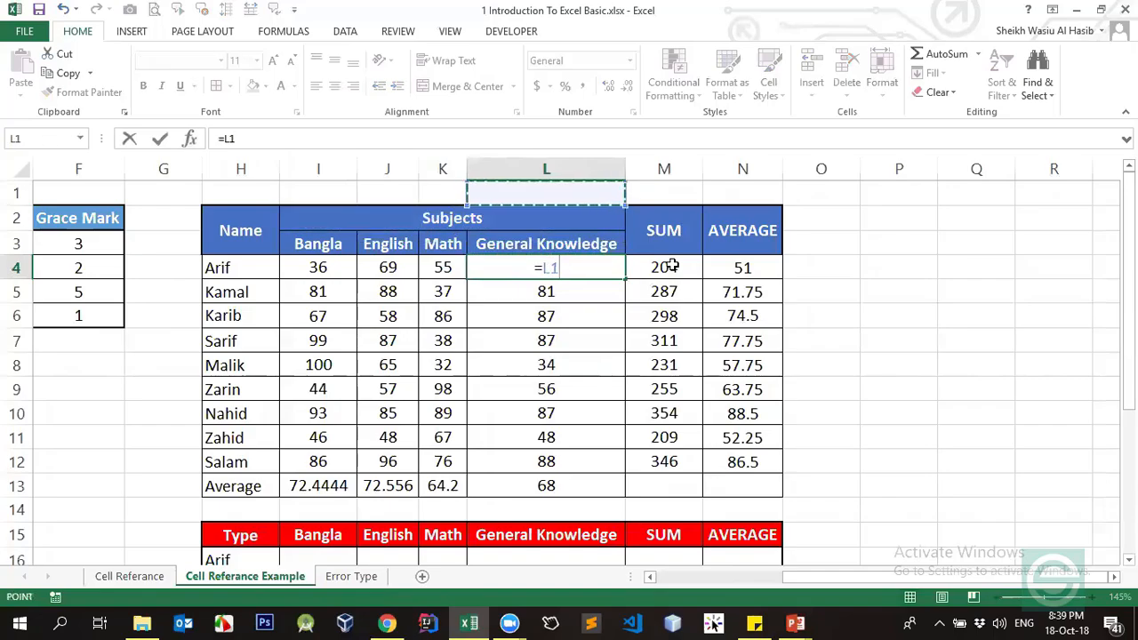
{"action": "key", "text": "shift+Return"}
Step: Enter 5 in cell L1 above the General Knowledge column
{"action": "key", "text": "Up"}
{"action": "key", "text": "Up"}
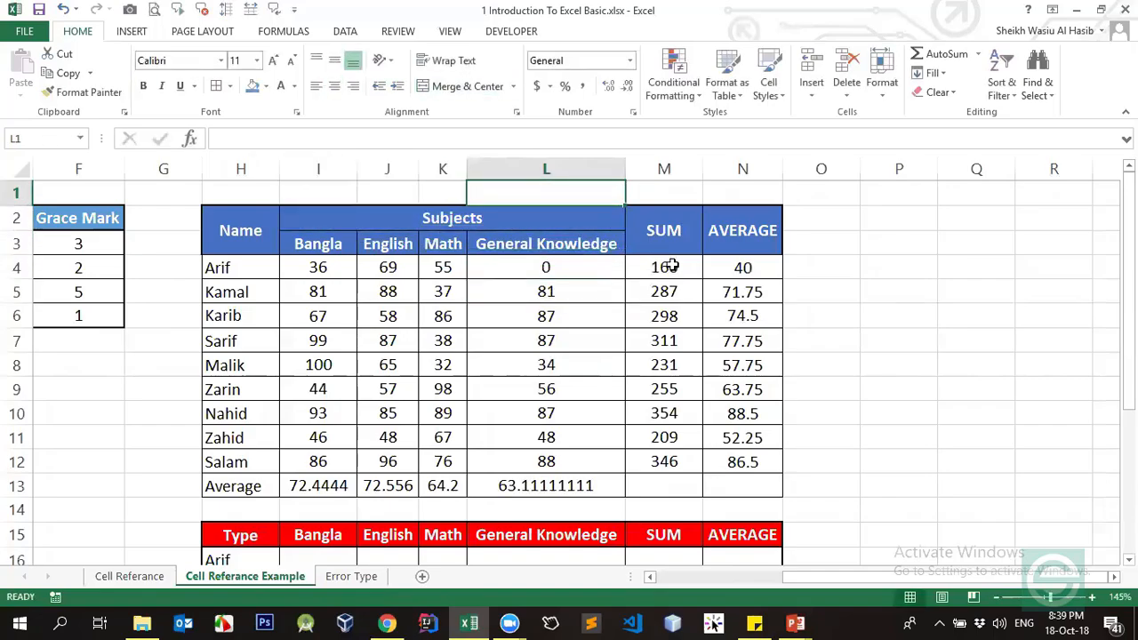
{"action": "type", "text": "5"}
{"action": "key", "text": "Return"}
{"action": "key", "text": "Right"}
{"action": "key", "text": "Right"}
Step: Clear all SUM formulas in M4:M12
{"action": "left_click", "coordinate": [673, 266]}
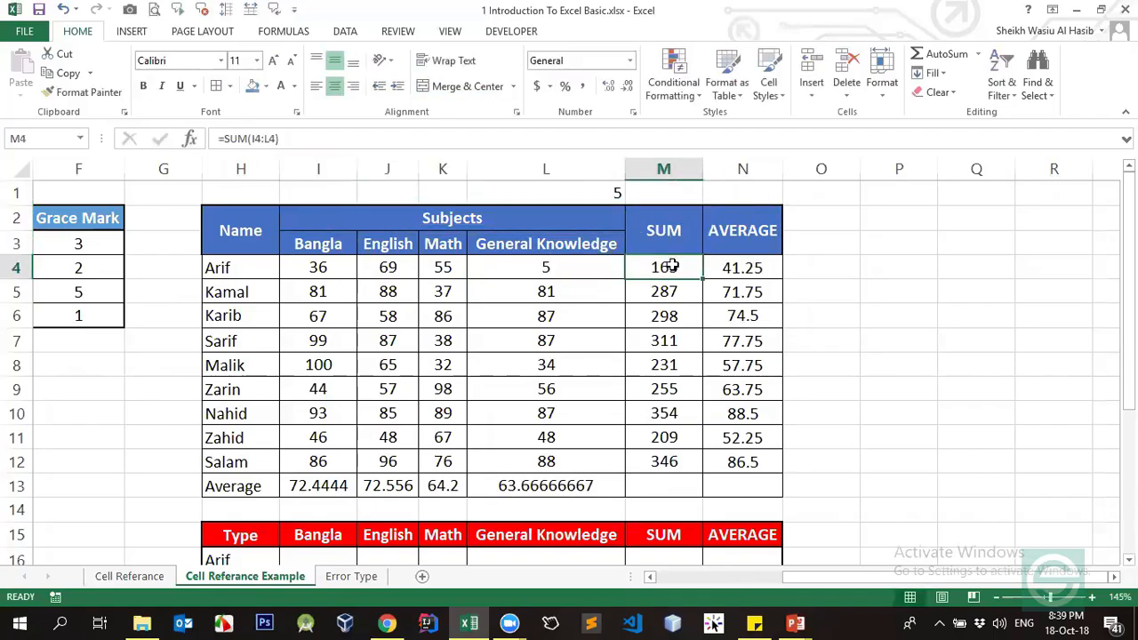
{"action": "key", "text": "ctrl+shift+Down"}
{"action": "key", "text": "Delete"}
{"action": "key", "text": "Up"}
{"action": "key", "text": "Down"}
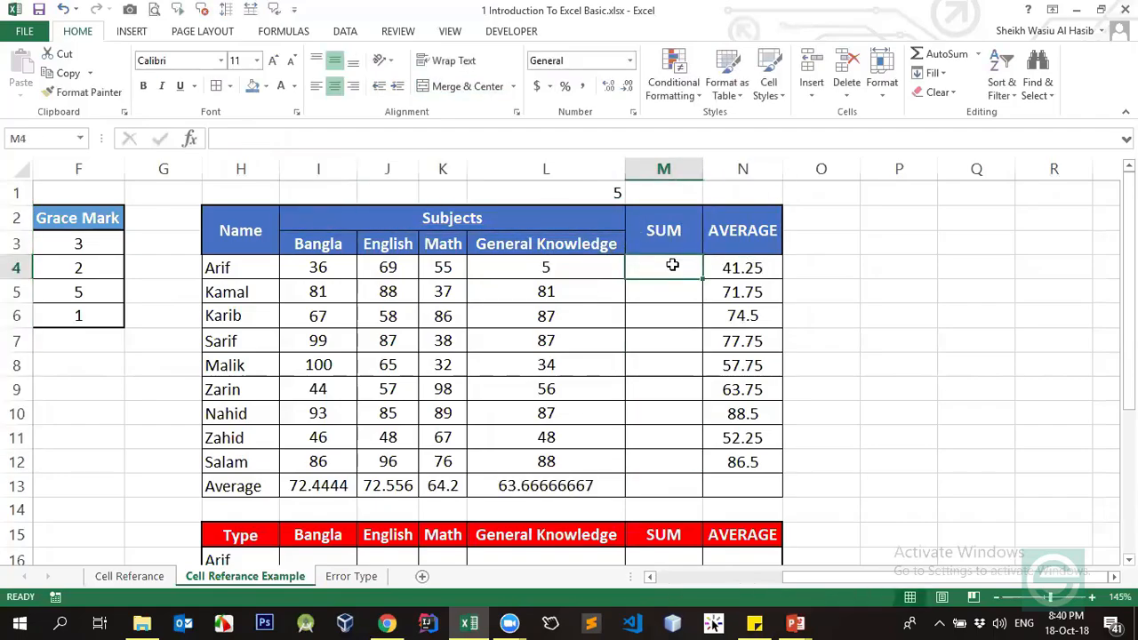
Step: Total the row 4 marks in M4 with AutoSum, then delete that total
{"action": "key", "text": "alt+equal"}
{"action": "key", "text": "Return"}
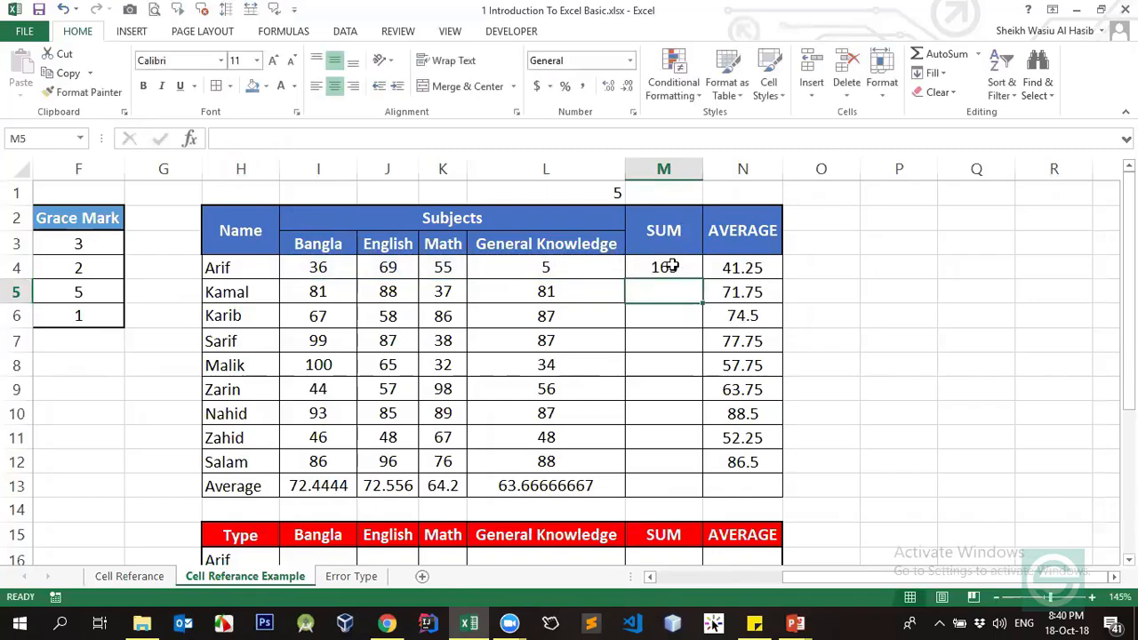
{"action": "key", "text": "Up"}
{"action": "key", "text": "Delete"}
{"action": "key", "text": "Left"}
Step: Undo the trial edits to the SUM column, L1 and L4
{"action": "key", "text": "ctrl+z"}
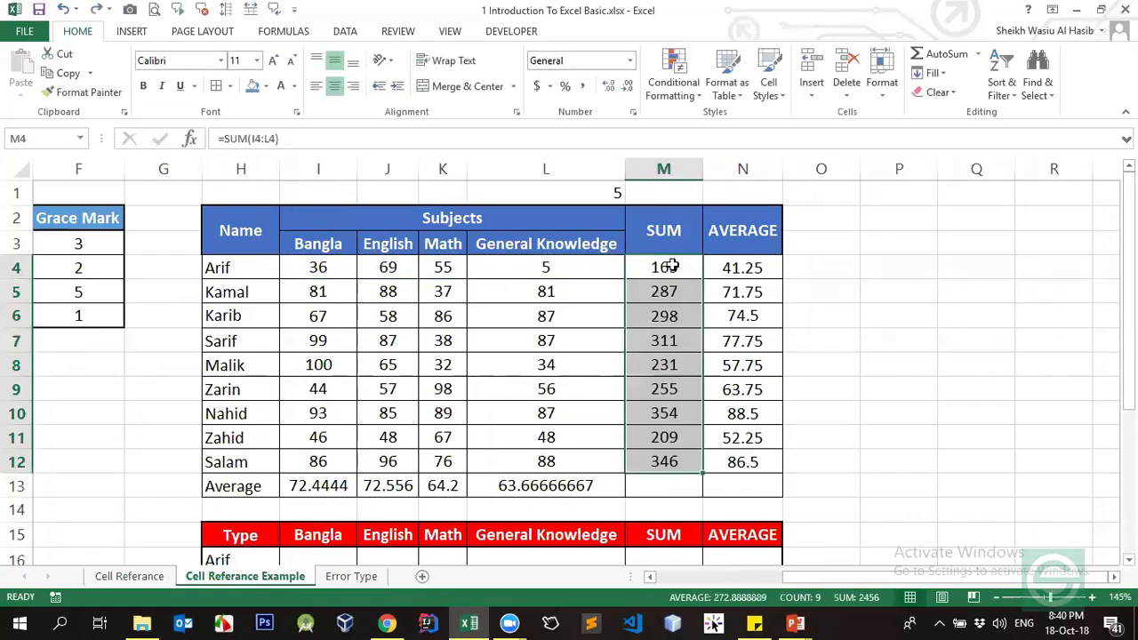
{"action": "key", "text": "ctrl+z"}
{"action": "key", "text": "ctrl+z"}
{"action": "key", "text": "Up"}
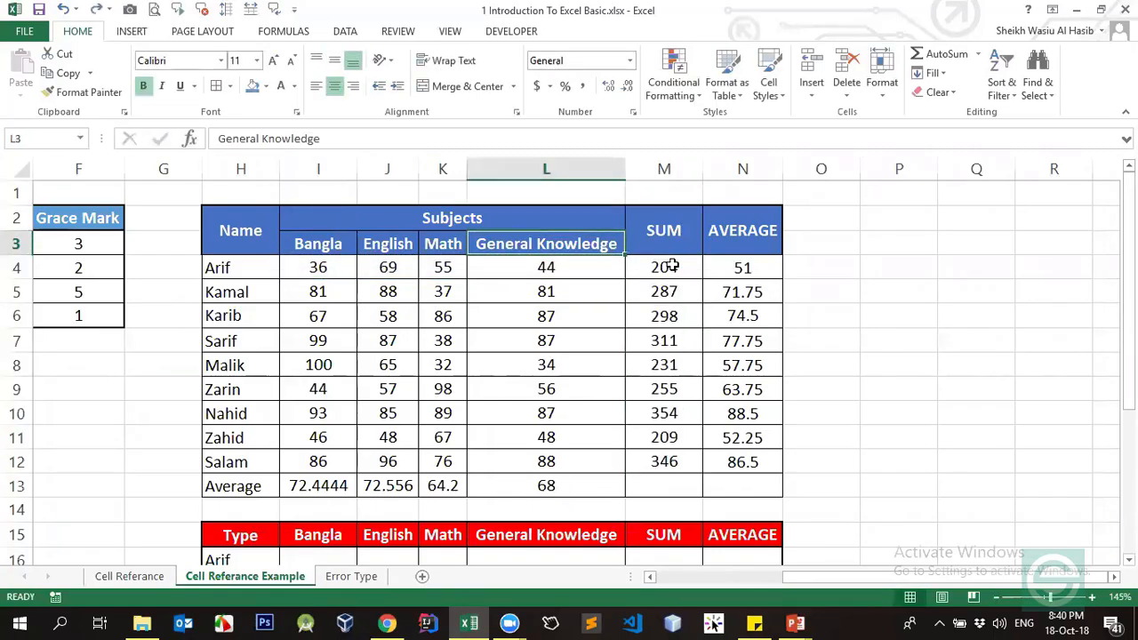
{"action": "key", "text": "Down"}
{"action": "key", "text": "Down"}
Step: Compare the SUM formulas in M4 and M5 with the marks in I4:L4 and the AVERAGE formula in N4
{"action": "left_click", "coordinate": [671, 265]}
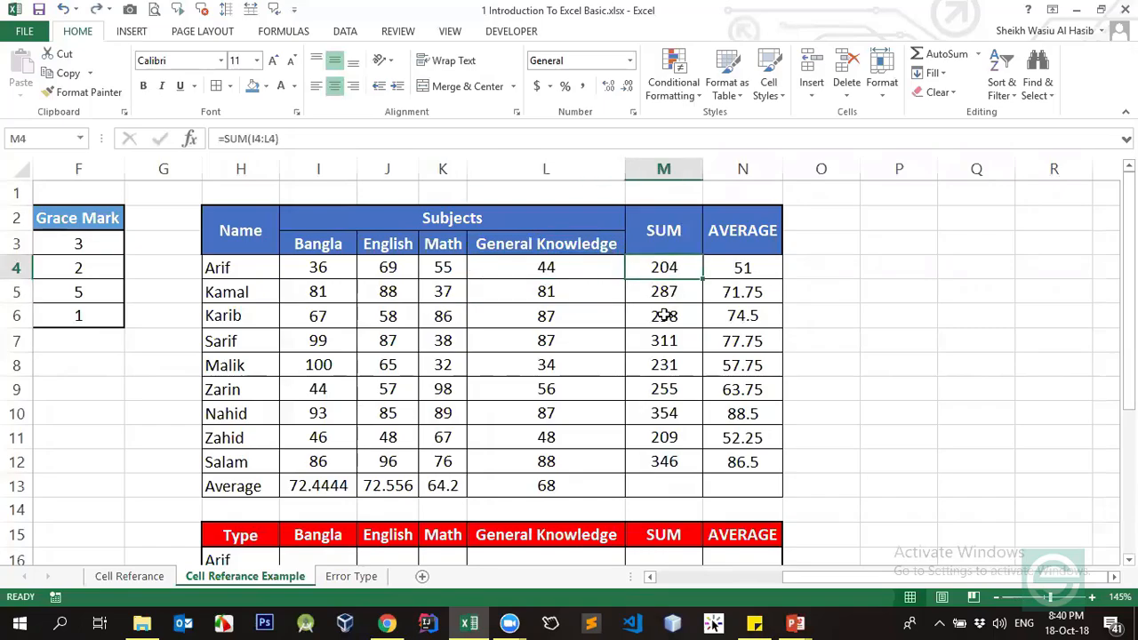
{"action": "left_click", "coordinate": [678, 296]}
{"action": "left_click", "coordinate": [679, 269]}
{"action": "left_click_drag", "start_coordinate": [338, 268], "coordinate": [517, 267]}
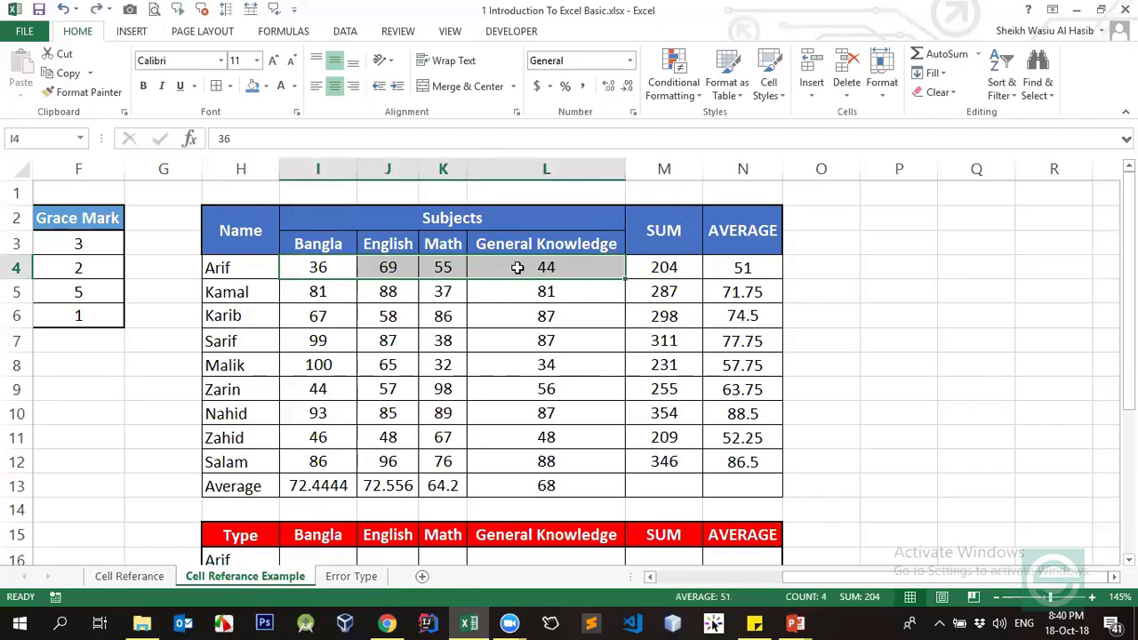
{"action": "left_click", "coordinate": [724, 264]}
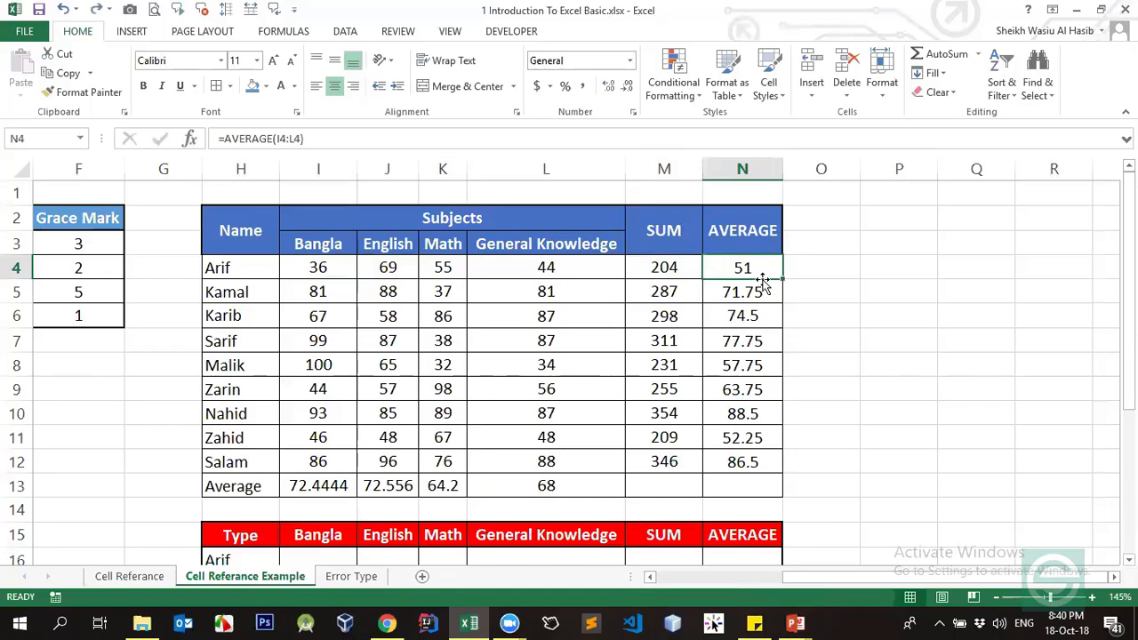
{"action": "left_click", "coordinate": [665, 268]}
{"action": "left_click", "coordinate": [663, 288]}
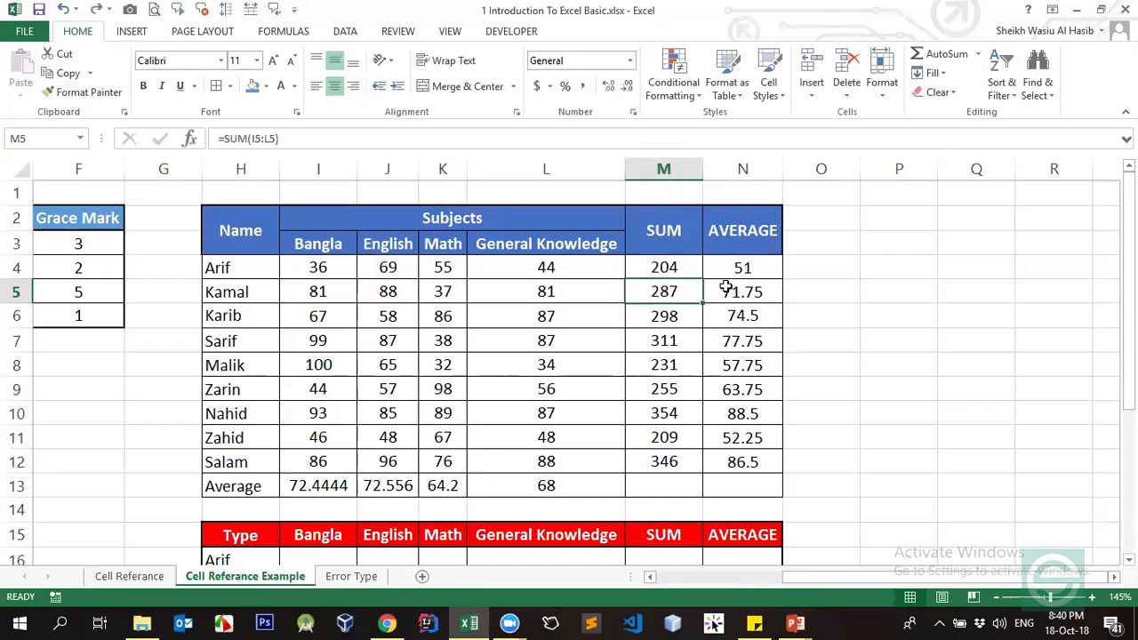
Step: Clear M5:N12 and fill the SUM formula from M4 down through M12
{"action": "left_click_drag", "start_coordinate": [668, 287], "coordinate": [738, 463]}
{"action": "key", "text": "Delete"}
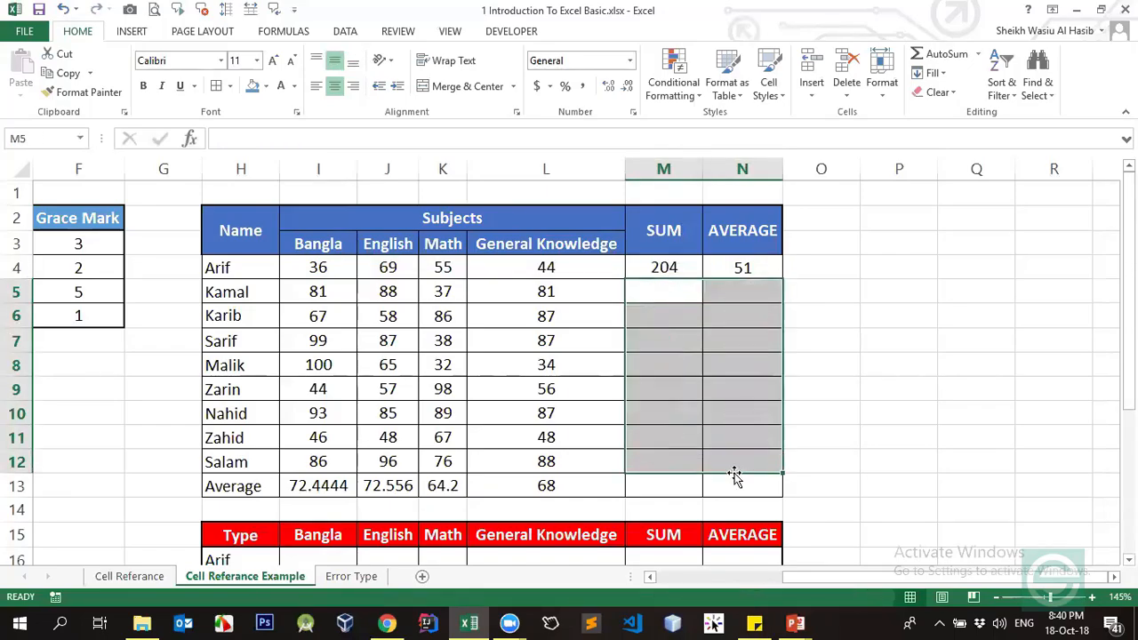
{"action": "left_click", "coordinate": [677, 270]}
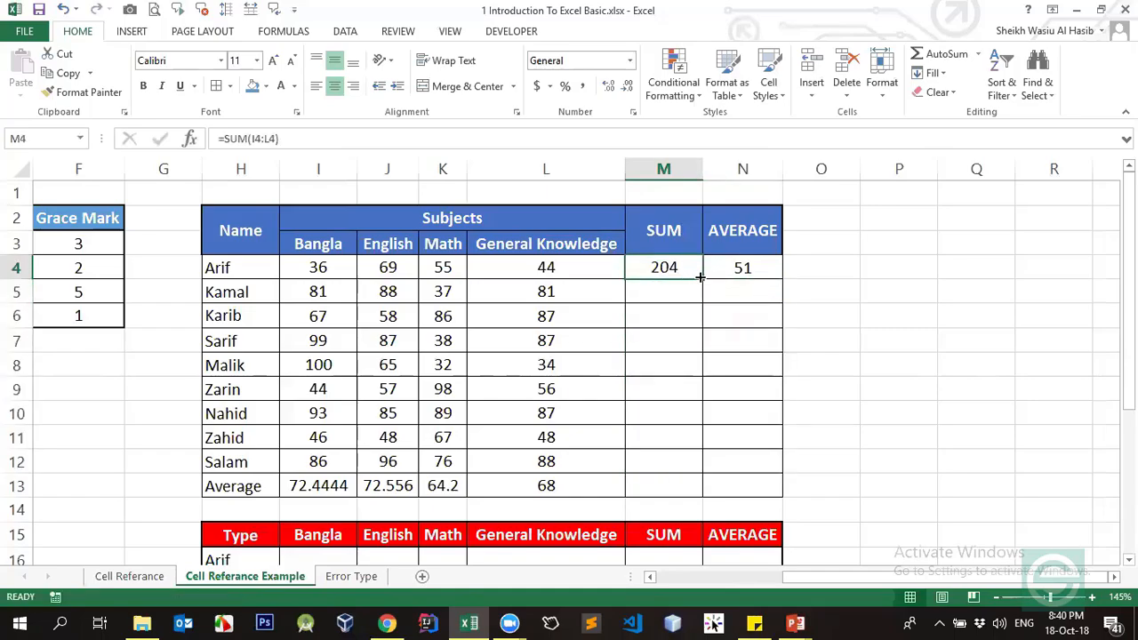
{"action": "double_click", "coordinate": [704, 279]}
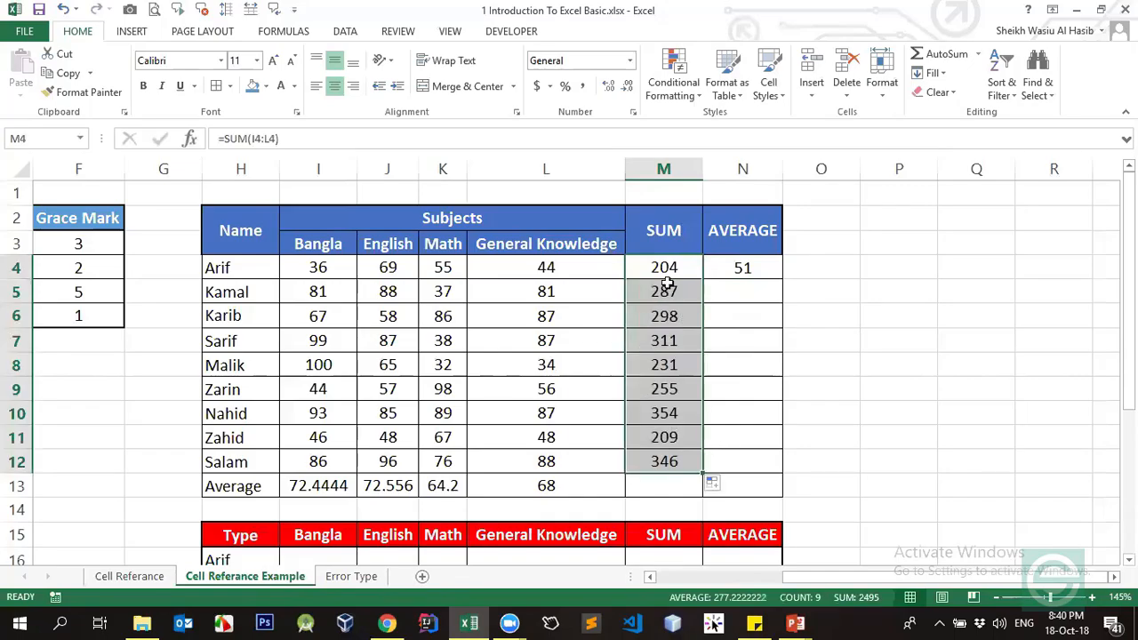
Step: Examine how the row references change in the copied SUM formulas from M4 down to M11
{"action": "left_click", "coordinate": [663, 267]}
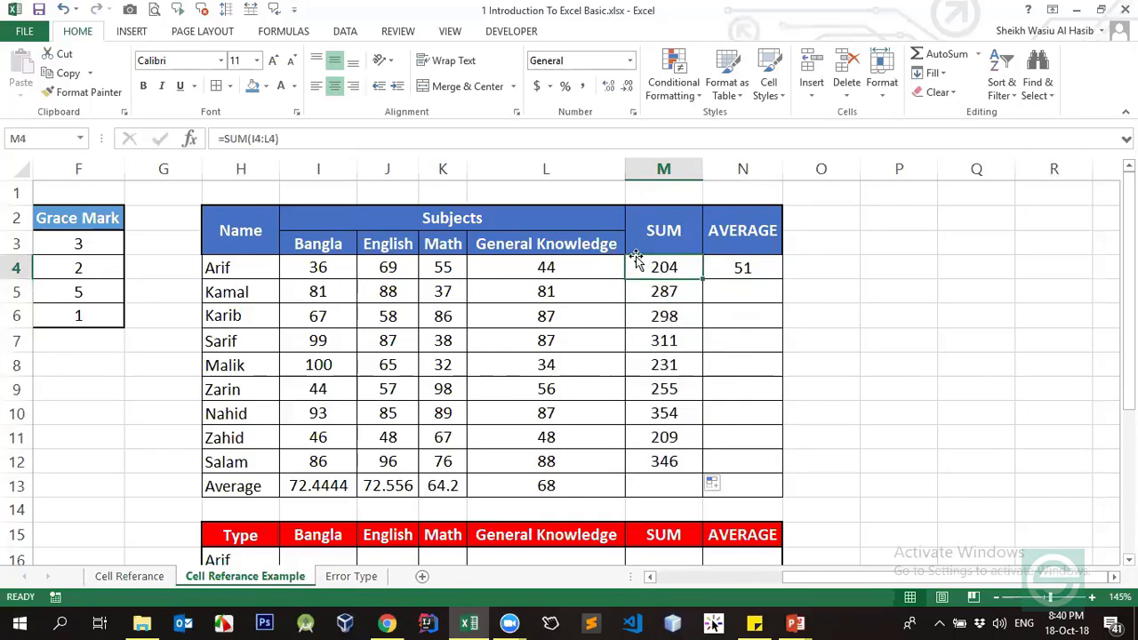
{"action": "left_click", "coordinate": [665, 289]}
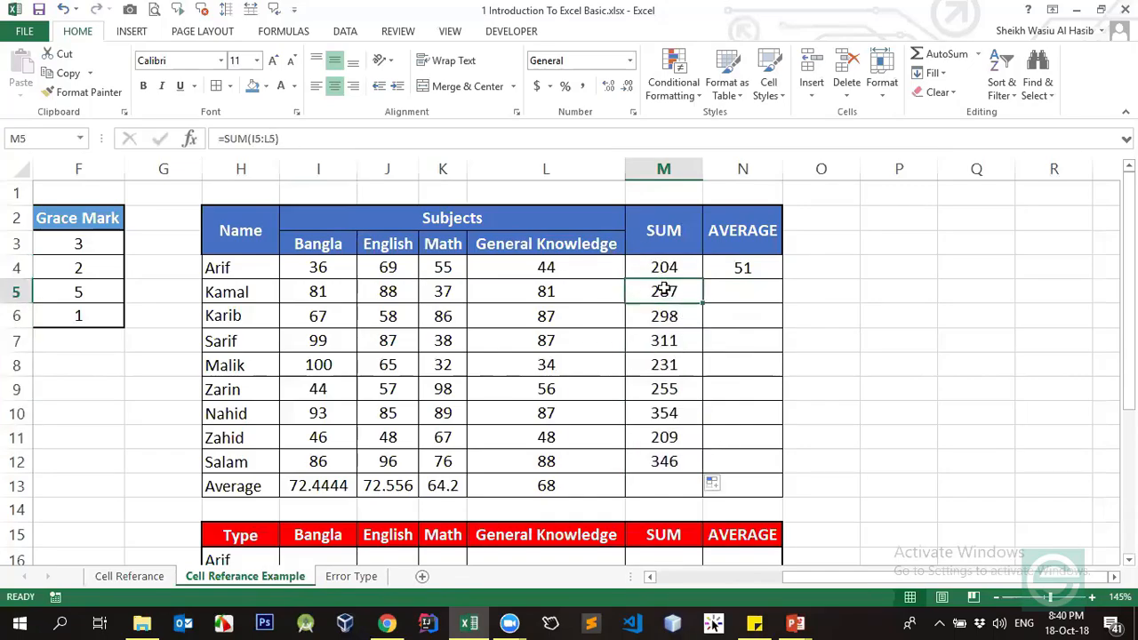
{"action": "left_click", "coordinate": [254, 138]}
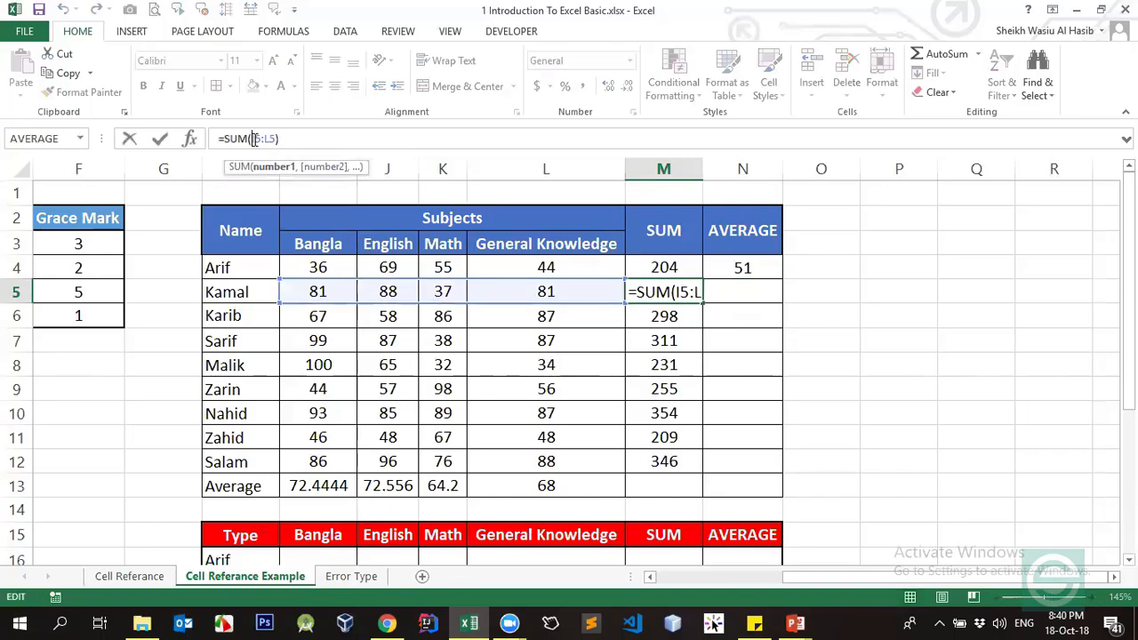
{"action": "key", "text": "Return"}
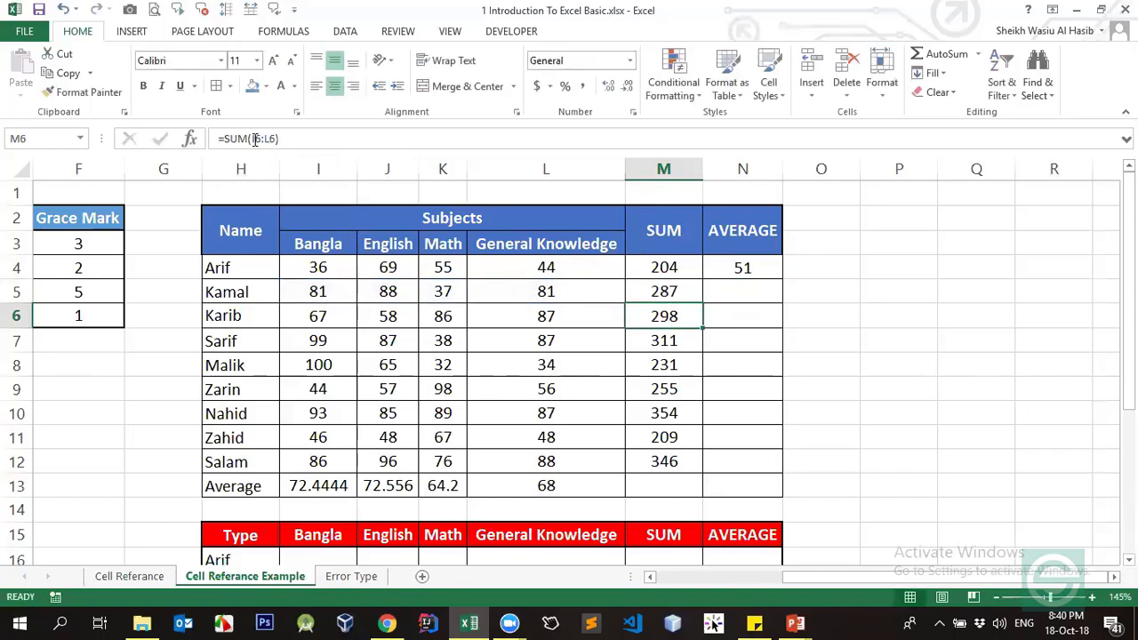
{"action": "left_click", "coordinate": [673, 294]}
{"action": "left_click", "coordinate": [671, 324]}
{"action": "left_click", "coordinate": [673, 343]}
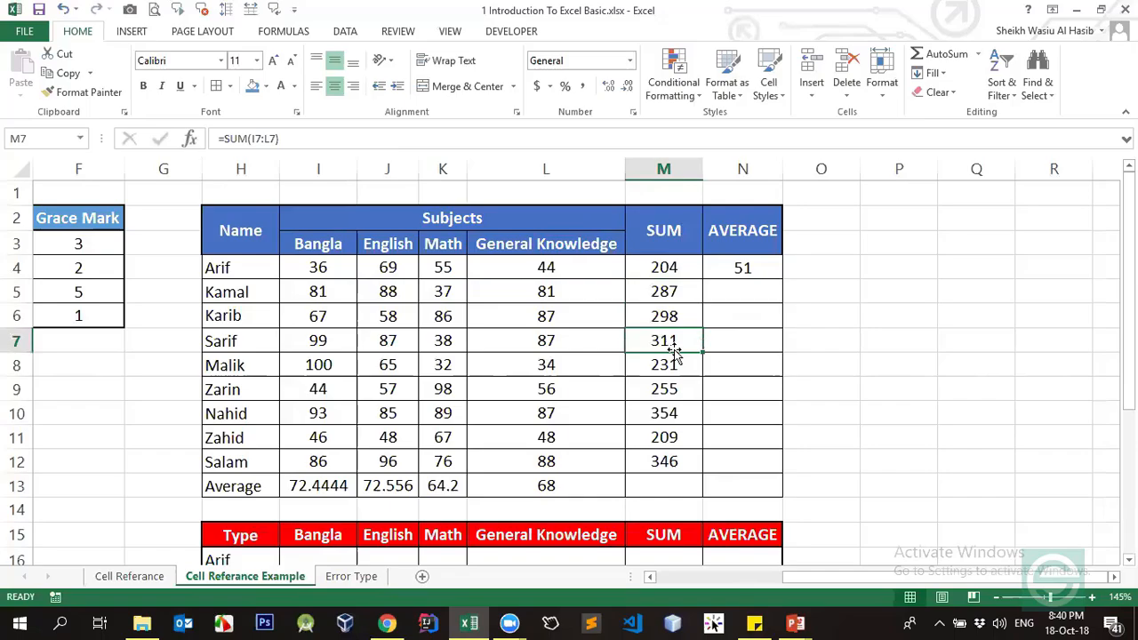
{"action": "left_click", "coordinate": [680, 435]}
Step: Fill the AVERAGE formula from N4 down through N12
{"action": "left_click", "coordinate": [723, 284]}
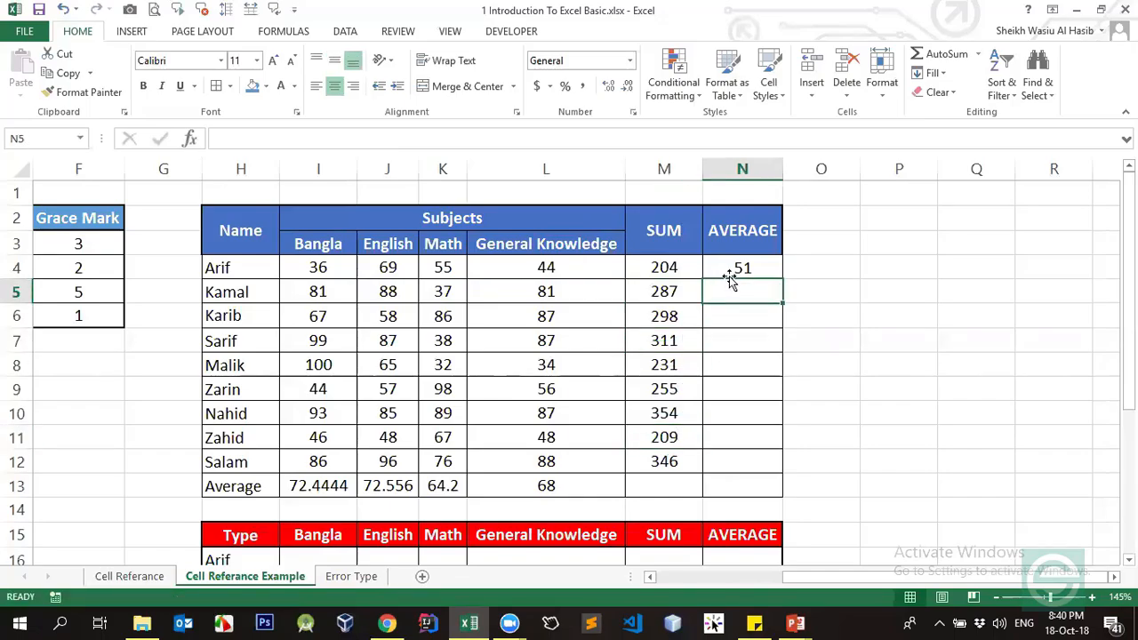
{"action": "left_click", "coordinate": [729, 276]}
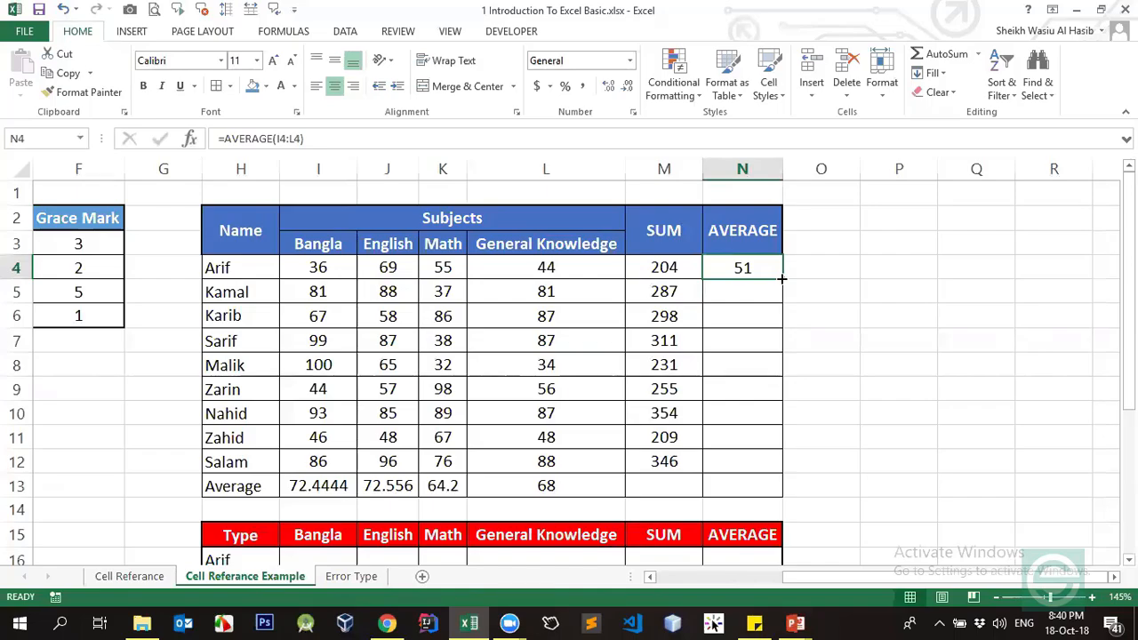
{"action": "double_click", "coordinate": [782, 279]}
Step: Clear the English, Math and General Knowledge averages in J13:L13
{"action": "left_click", "coordinate": [318, 486]}
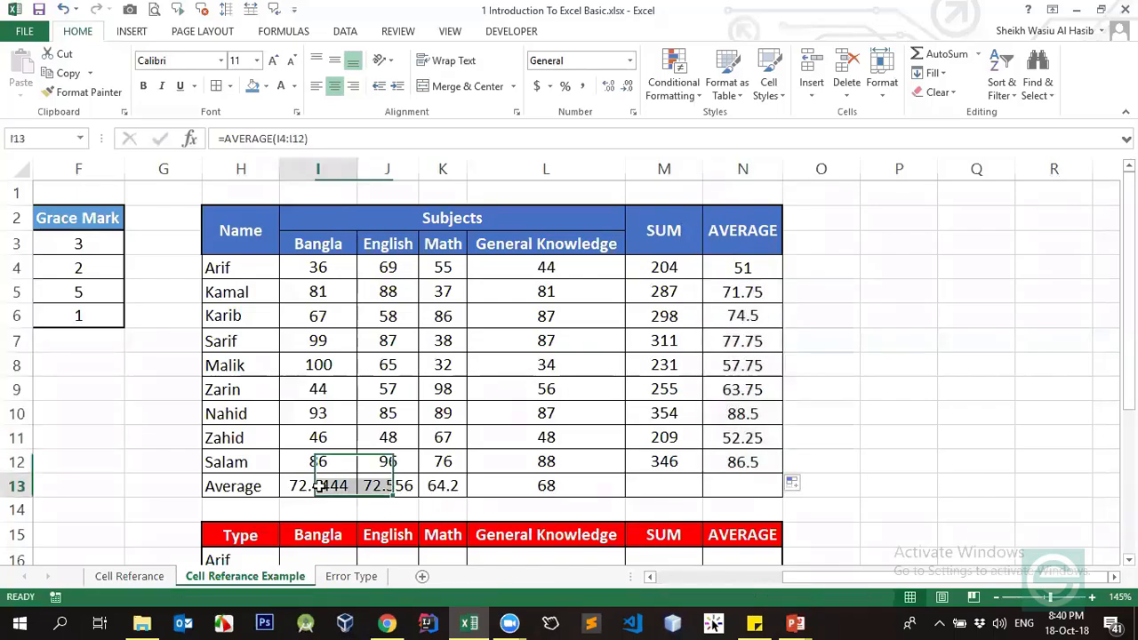
{"action": "left_click", "coordinate": [317, 267]}
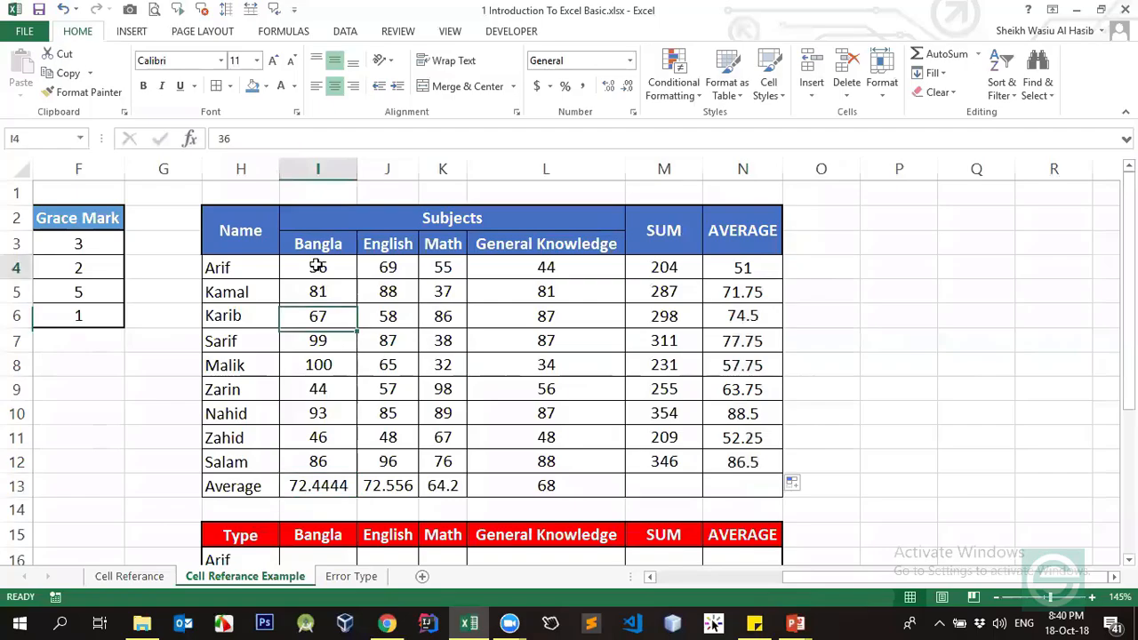
{"action": "left_click_drag", "start_coordinate": [326, 485], "coordinate": [569, 481]}
{"action": "left_click_drag", "start_coordinate": [399, 478], "coordinate": [521, 477]}
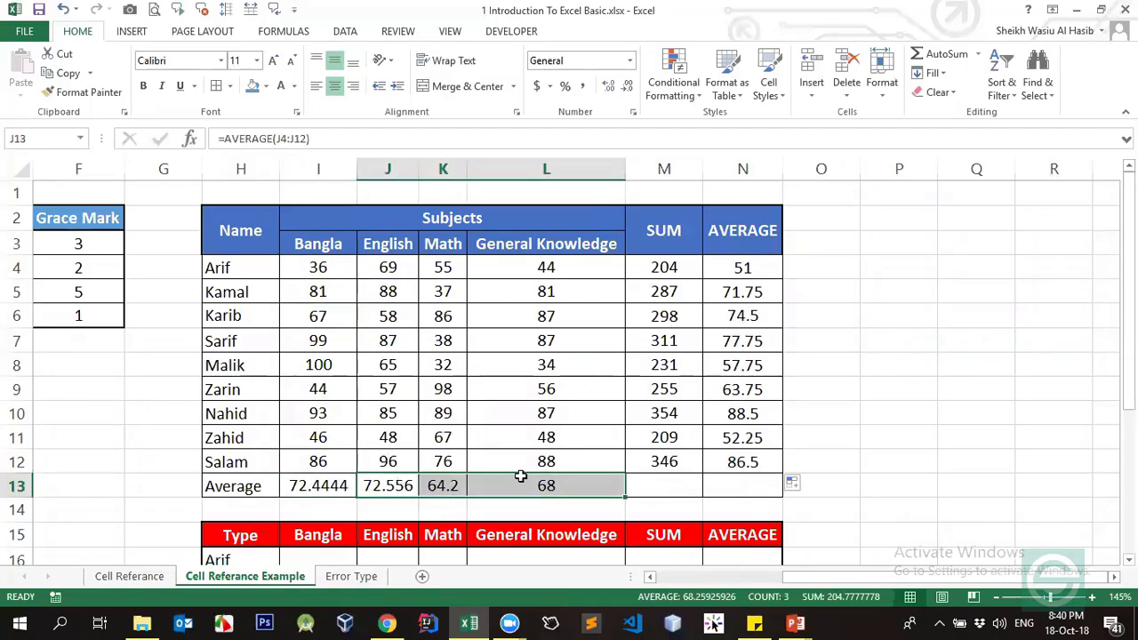
{"action": "key", "text": "Delete"}
Step: Re-enter the Bangla average in I13 as an AVERAGE formula over I4:I12
{"action": "left_click", "coordinate": [328, 483]}
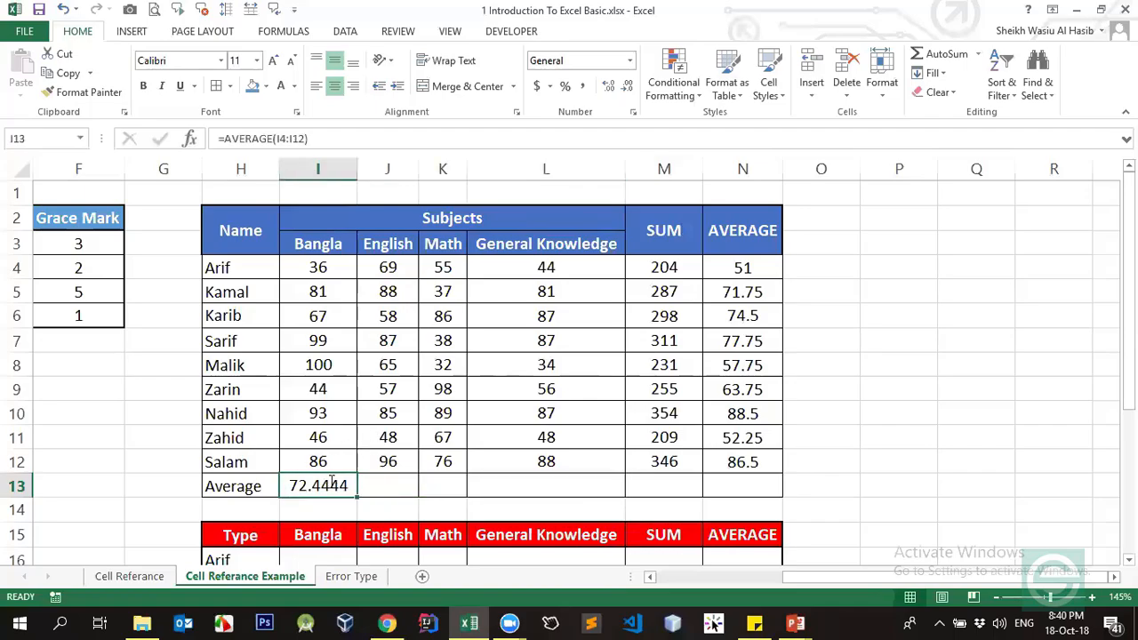
{"action": "type", "text": "=avera"}
{"action": "key", "text": "Tab"}
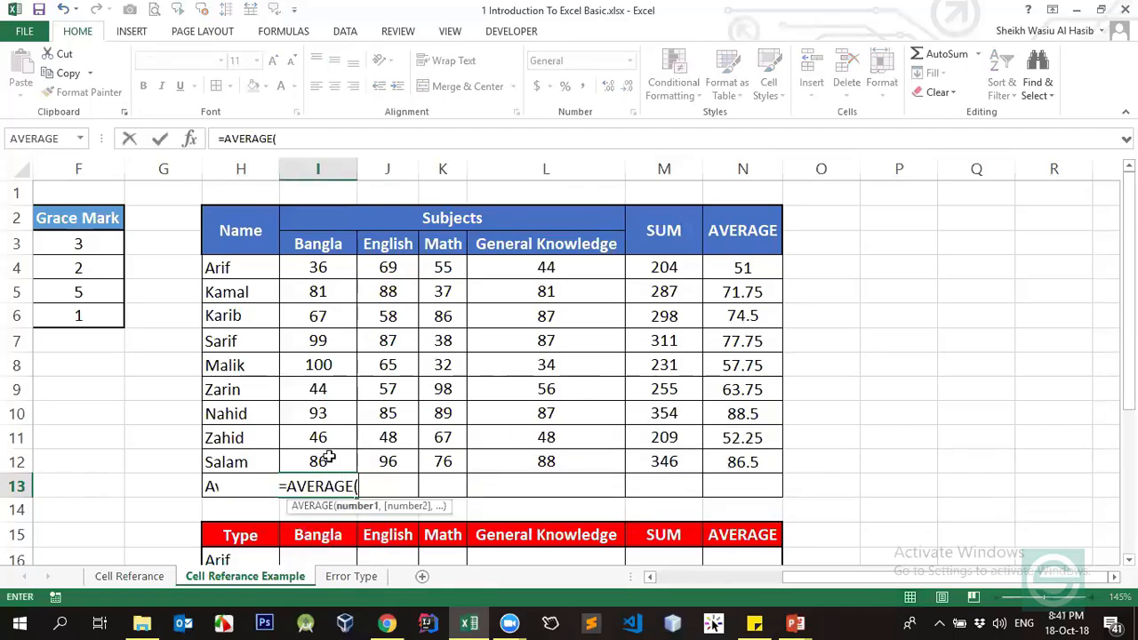
{"action": "left_click_drag", "start_coordinate": [318, 267], "coordinate": [346, 455]}
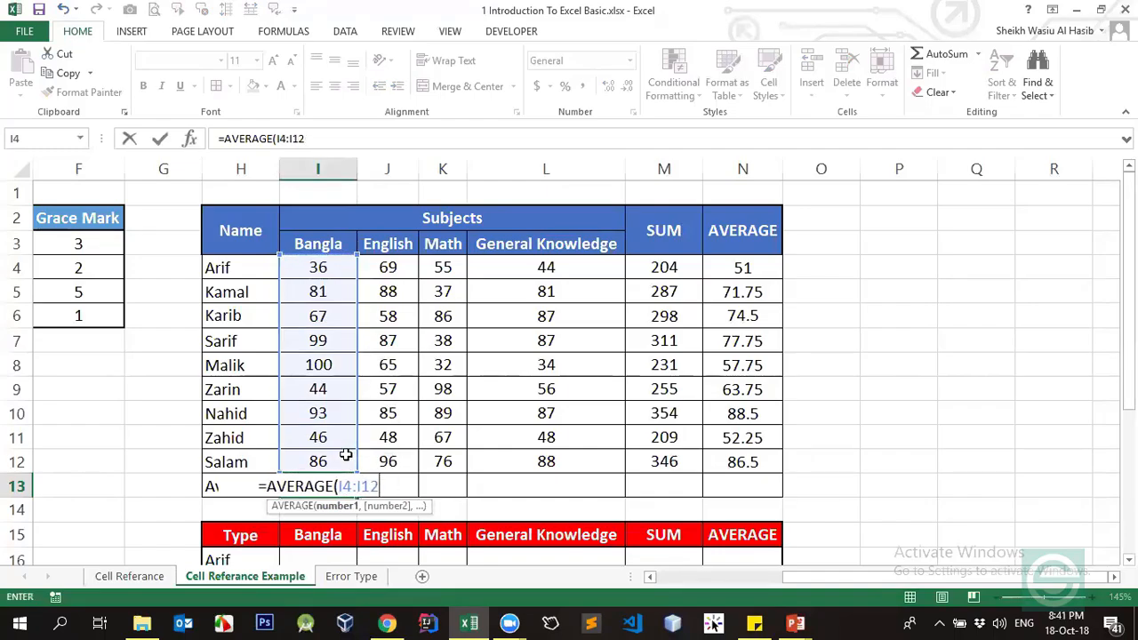
{"action": "key", "text": "ctrl+Return"}
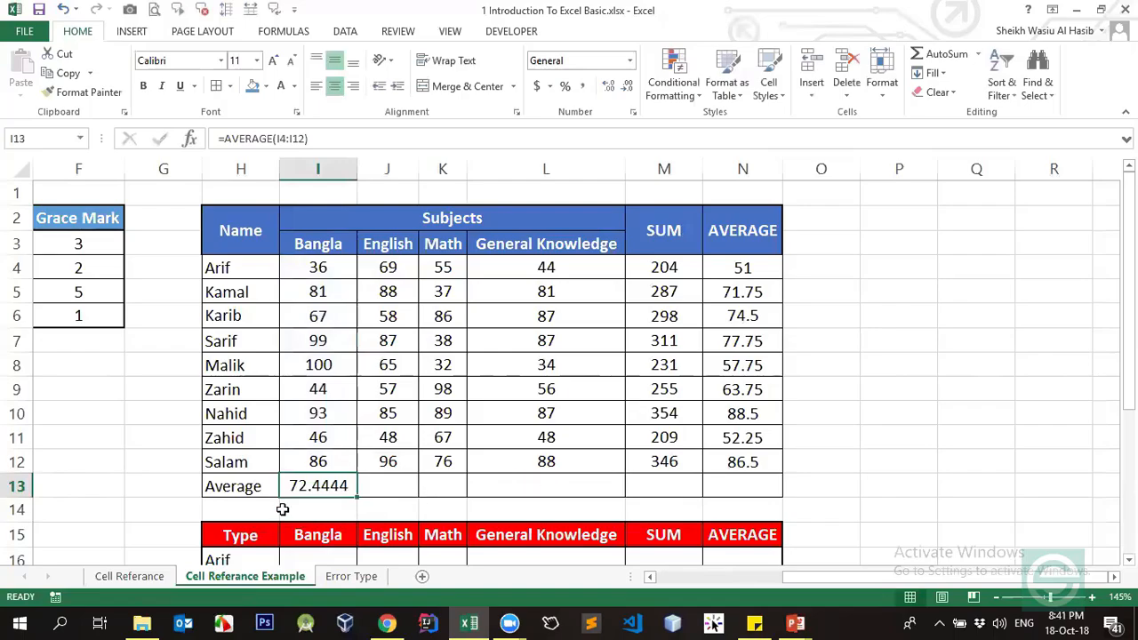
Step: Copy the AVERAGE formula from I13 across to J13:L13
{"action": "key", "text": "ctrl+c"}
{"action": "left_click_drag", "start_coordinate": [334, 485], "coordinate": [517, 489]}
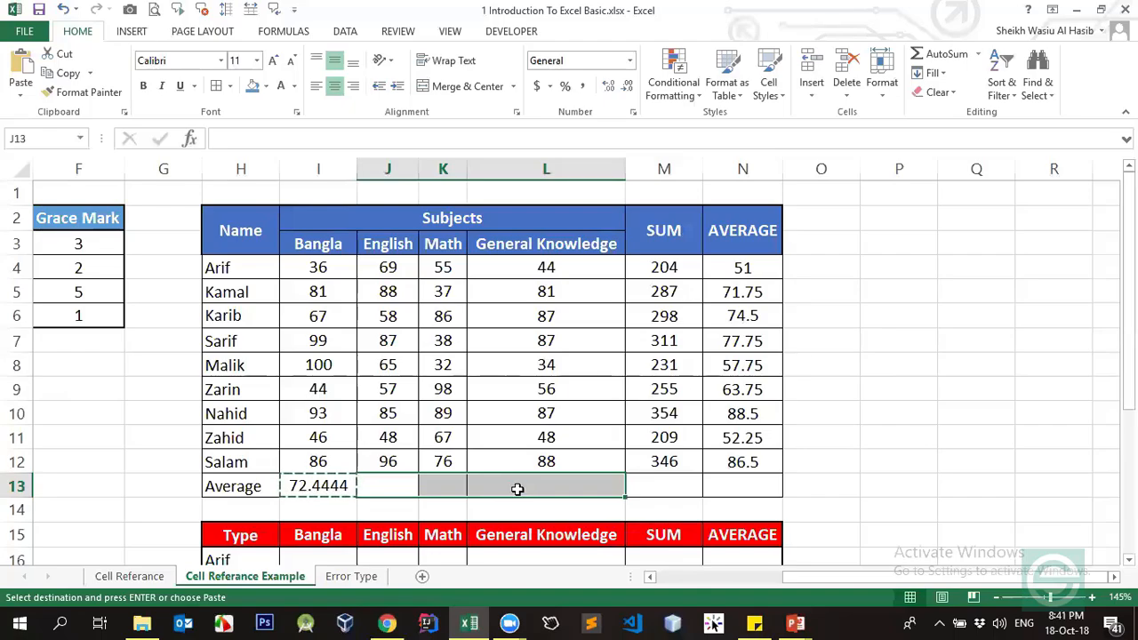
{"action": "key", "text": "Return"}
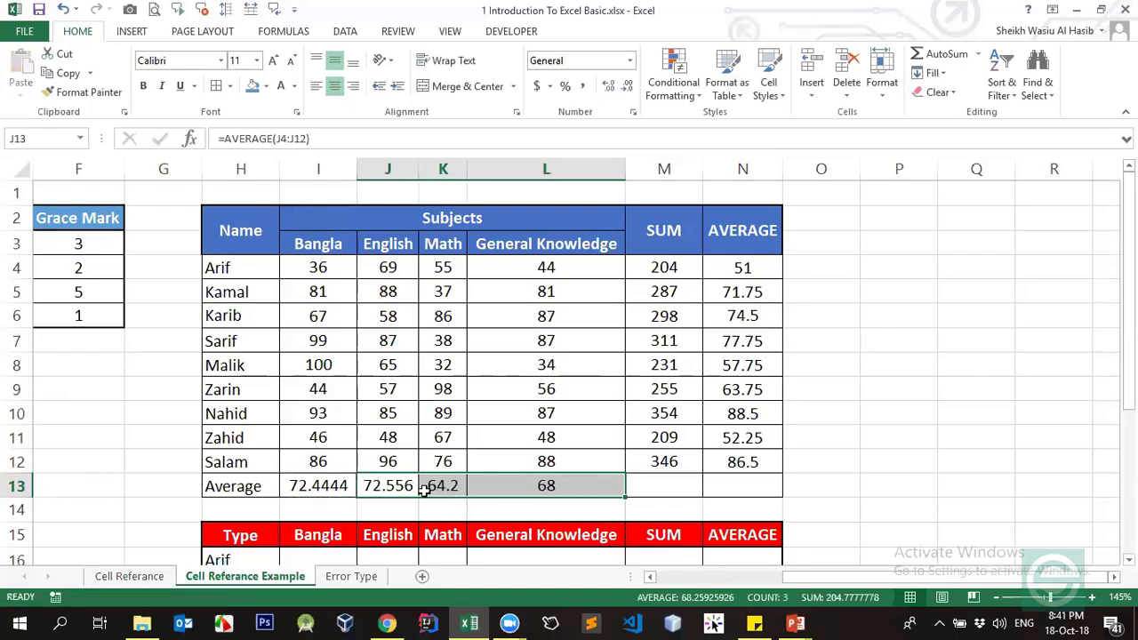
Step: Compare the AVERAGE formulas in I13:L13 to see how their column references change across the row
{"action": "left_click", "coordinate": [533, 488]}
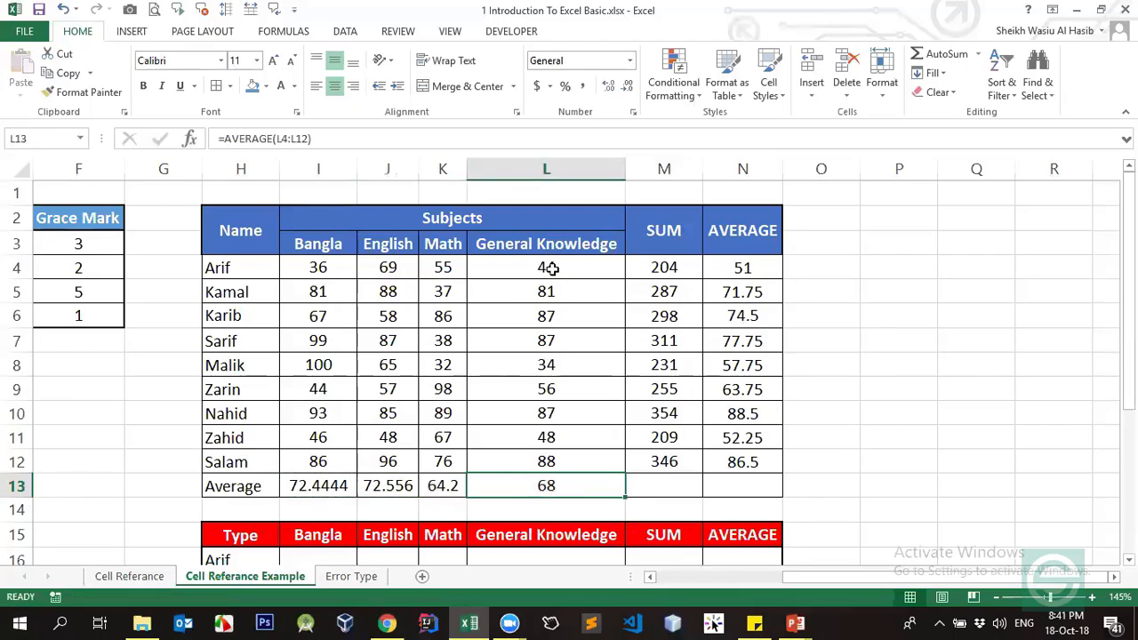
{"action": "left_click", "coordinate": [377, 479]}
{"action": "left_click", "coordinate": [496, 479]}
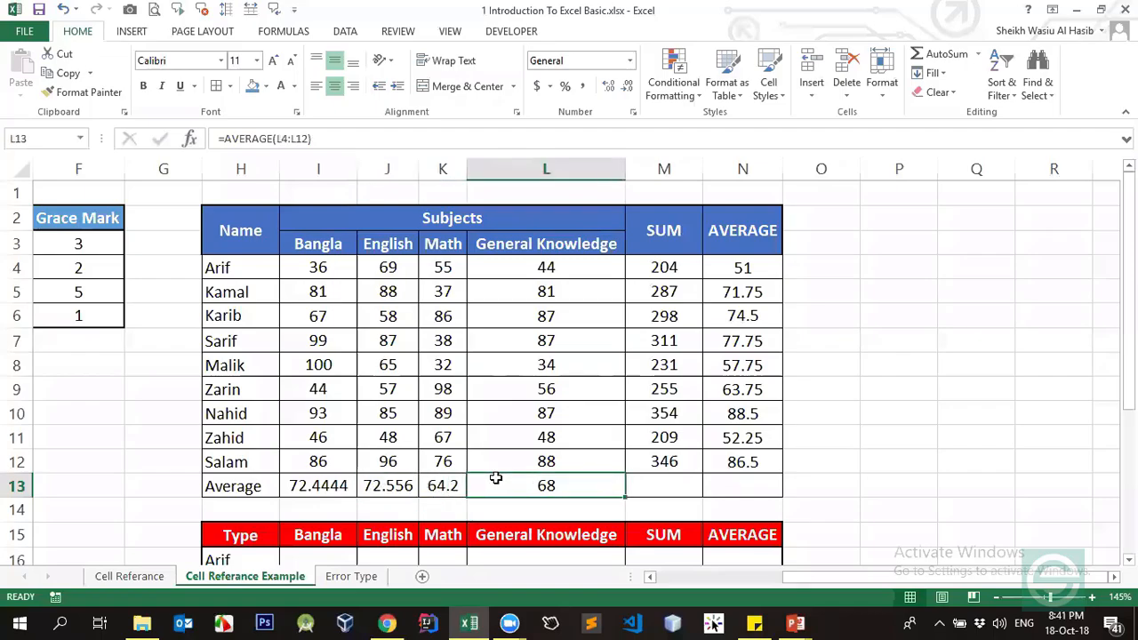
{"action": "left_click", "coordinate": [377, 482]}
{"action": "left_click", "coordinate": [512, 481]}
{"action": "left_click", "coordinate": [412, 482]}
{"action": "left_click", "coordinate": [327, 487]}
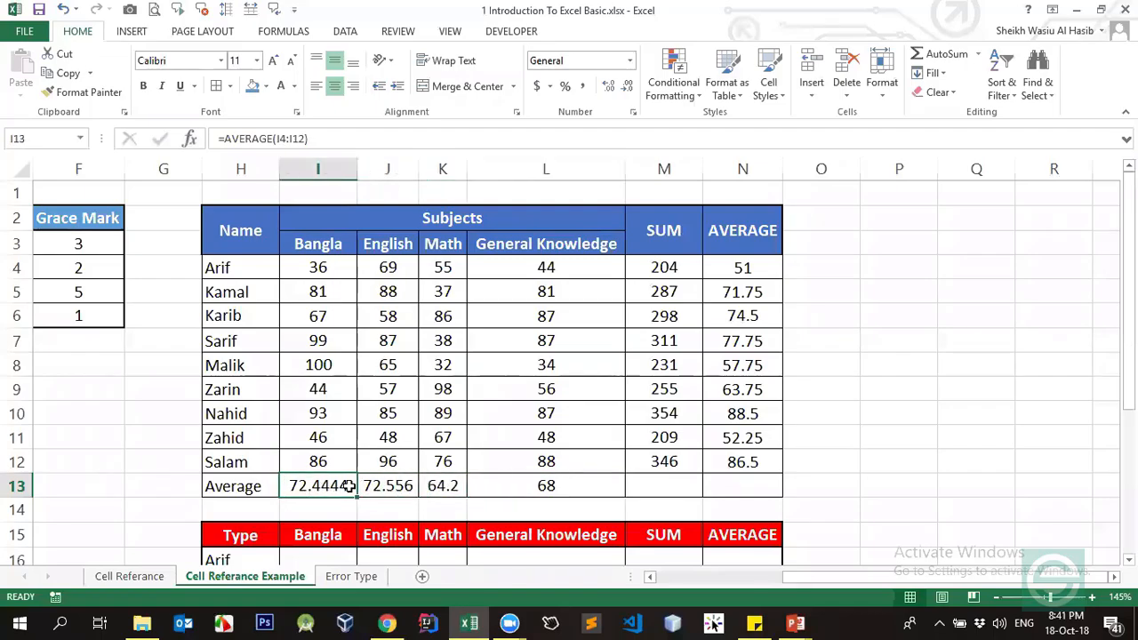
{"action": "left_click", "coordinate": [383, 485]}
{"action": "left_click", "coordinate": [436, 487]}
{"action": "left_click", "coordinate": [499, 487]}
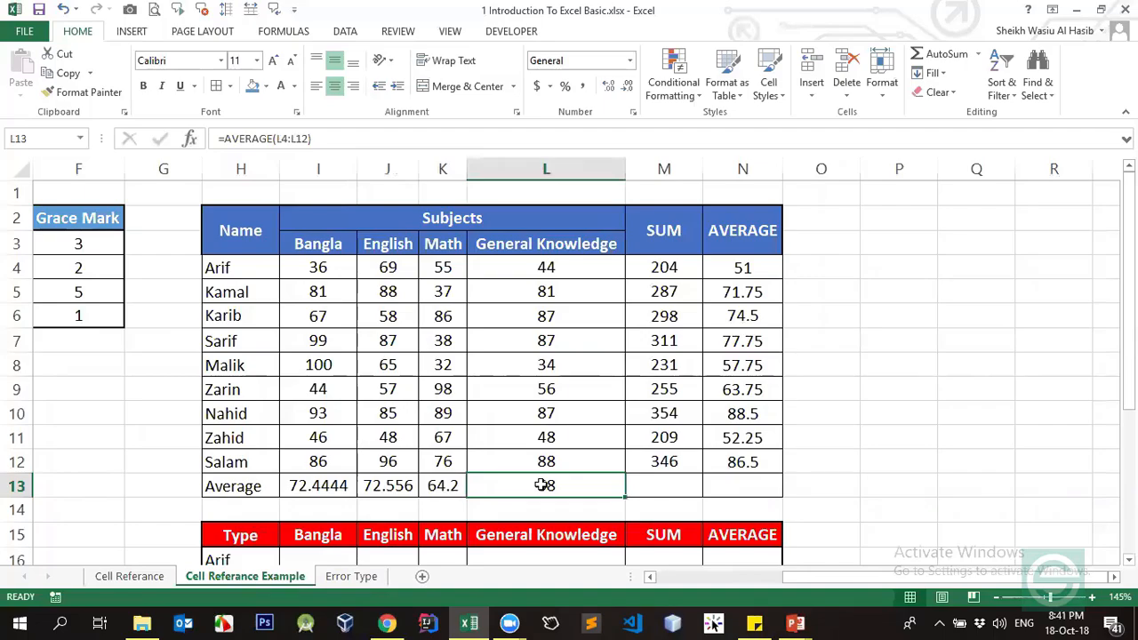
Step: Inspect the cell ranges used by the English and Math averages in J13 and K13, and check the formula in L13
{"action": "left_click", "coordinate": [369, 485]}
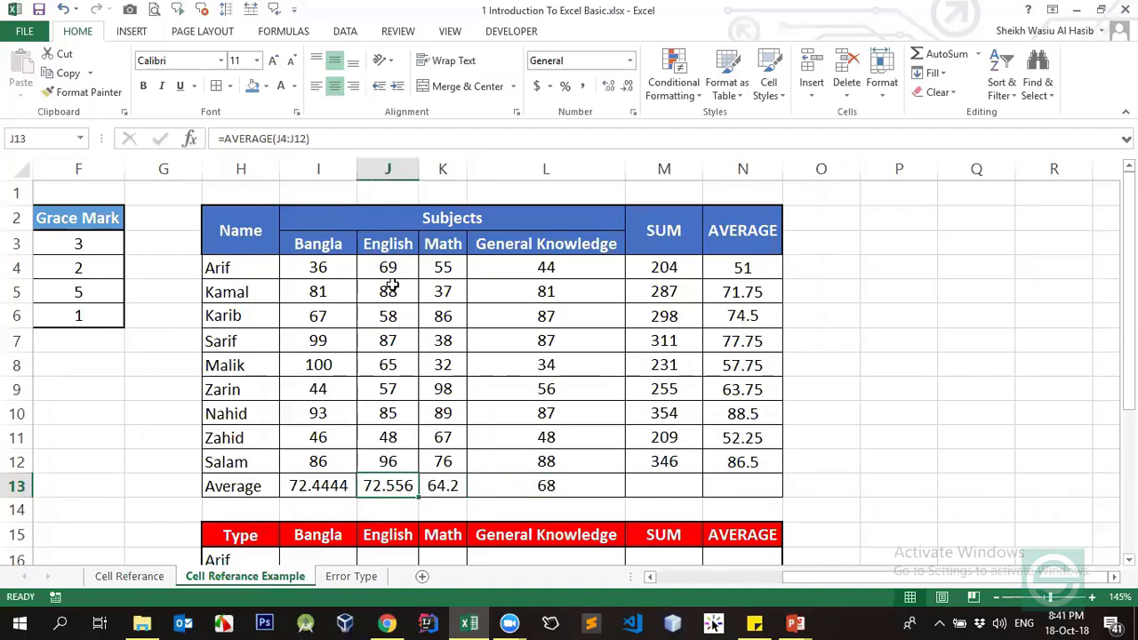
{"action": "left_click", "coordinate": [274, 142]}
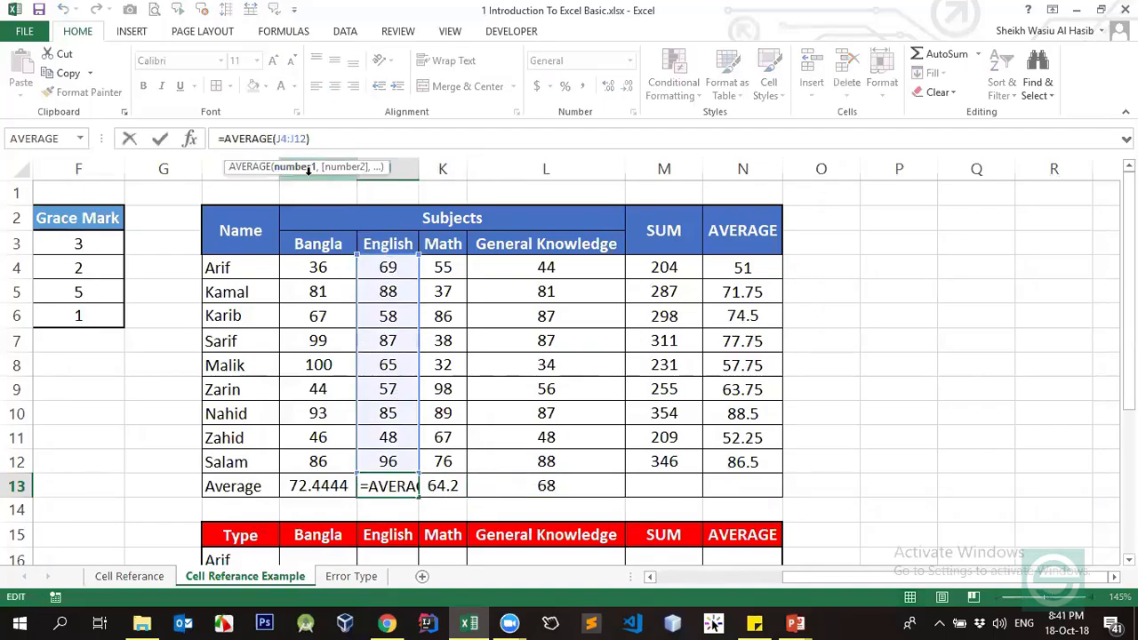
{"action": "key", "text": "Return"}
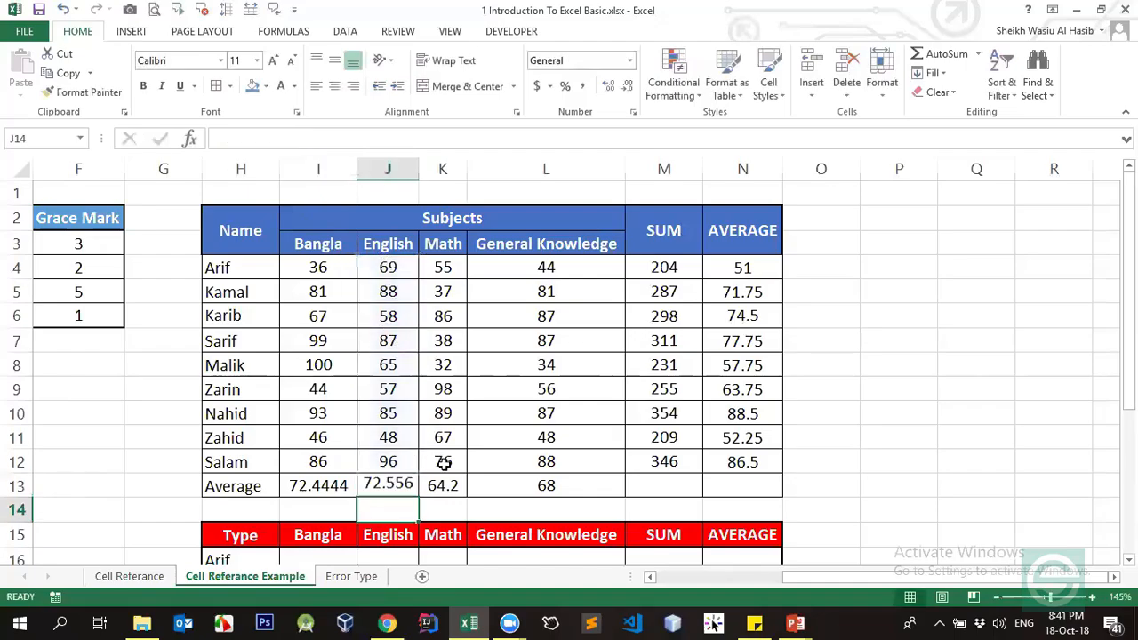
{"action": "left_click", "coordinate": [443, 486]}
{"action": "left_click", "coordinate": [311, 140]}
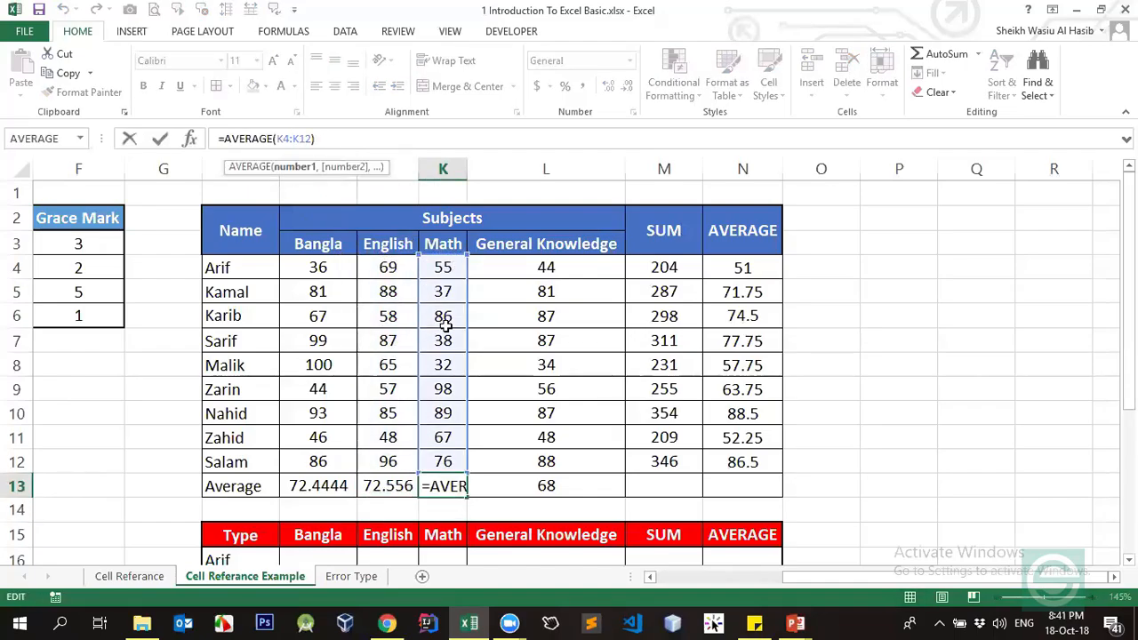
{"action": "key", "text": "Return"}
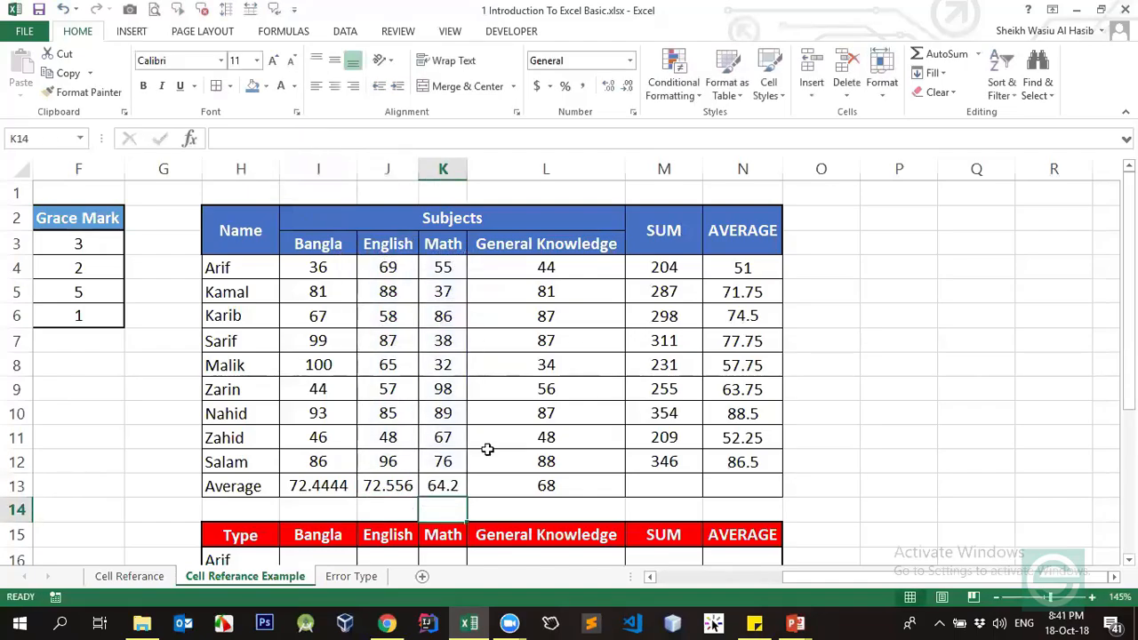
{"action": "left_click", "coordinate": [443, 486]}
{"action": "left_click", "coordinate": [298, 142]}
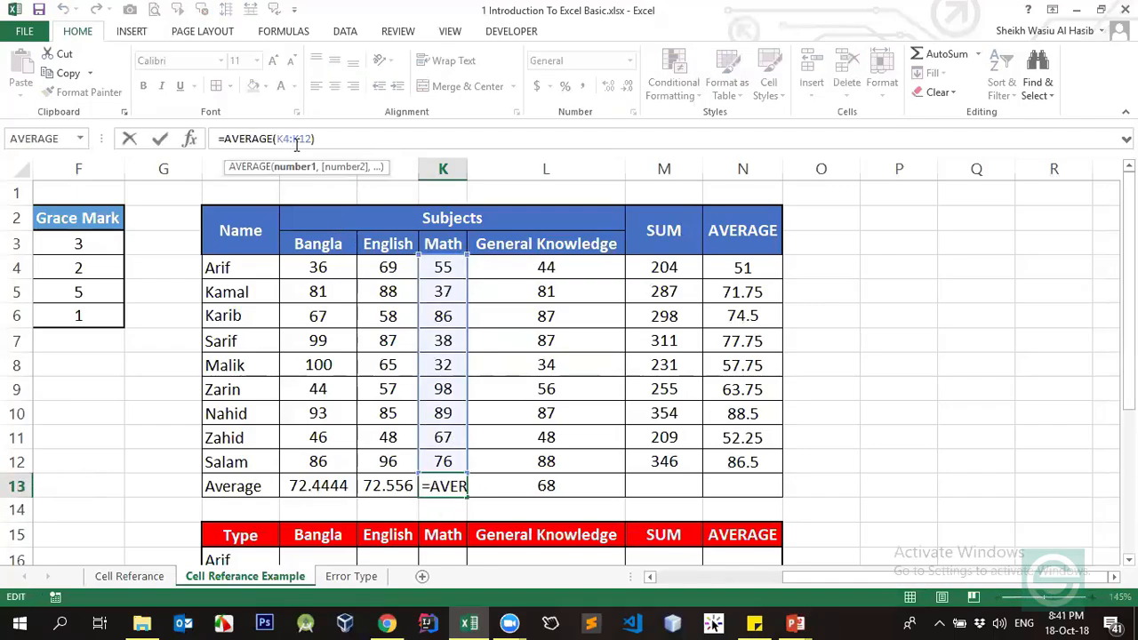
{"action": "double_click", "coordinate": [285, 138]}
{"action": "key", "text": "Return"}
{"action": "left_click", "coordinate": [394, 483]}
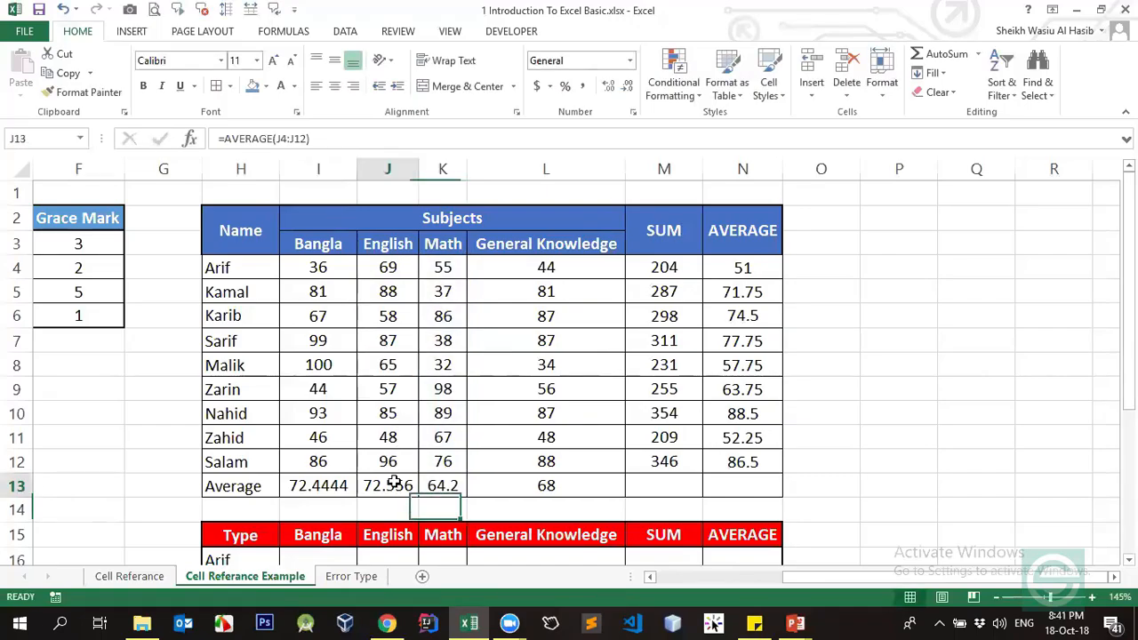
{"action": "left_click", "coordinate": [298, 139]}
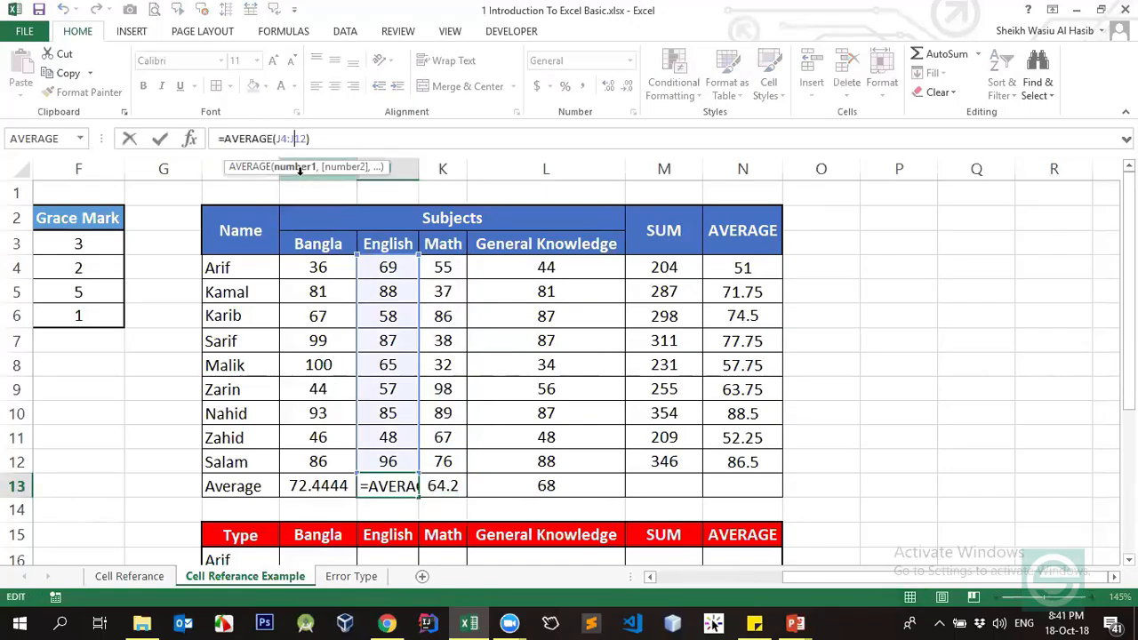
{"action": "key", "text": "Escape"}
{"action": "key", "text": "Right"}
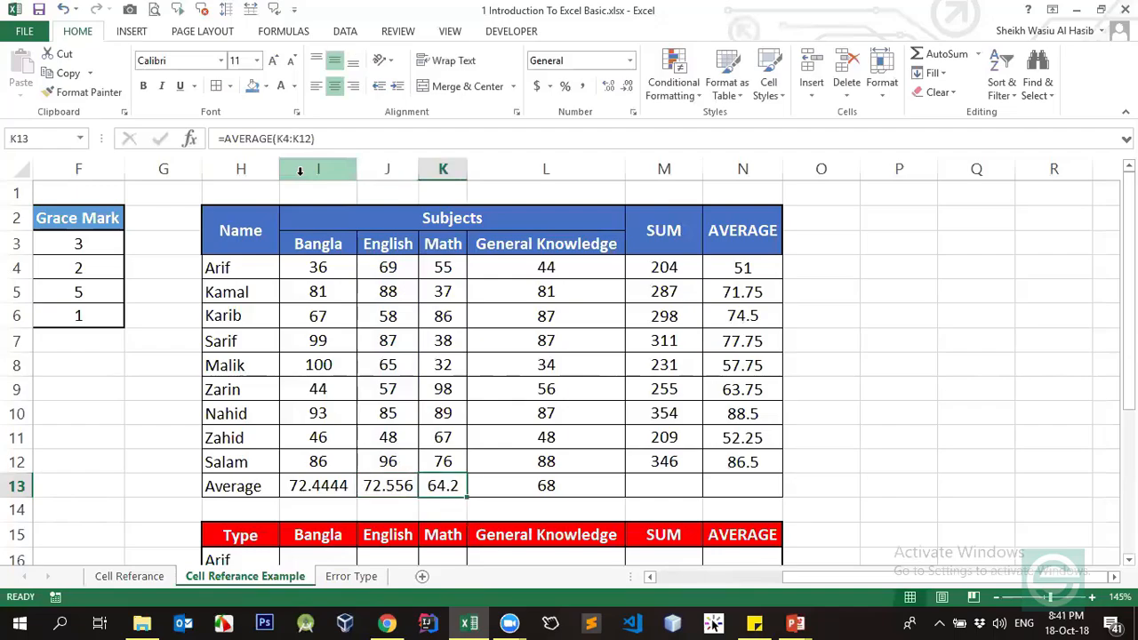
{"action": "left_click", "coordinate": [512, 491]}
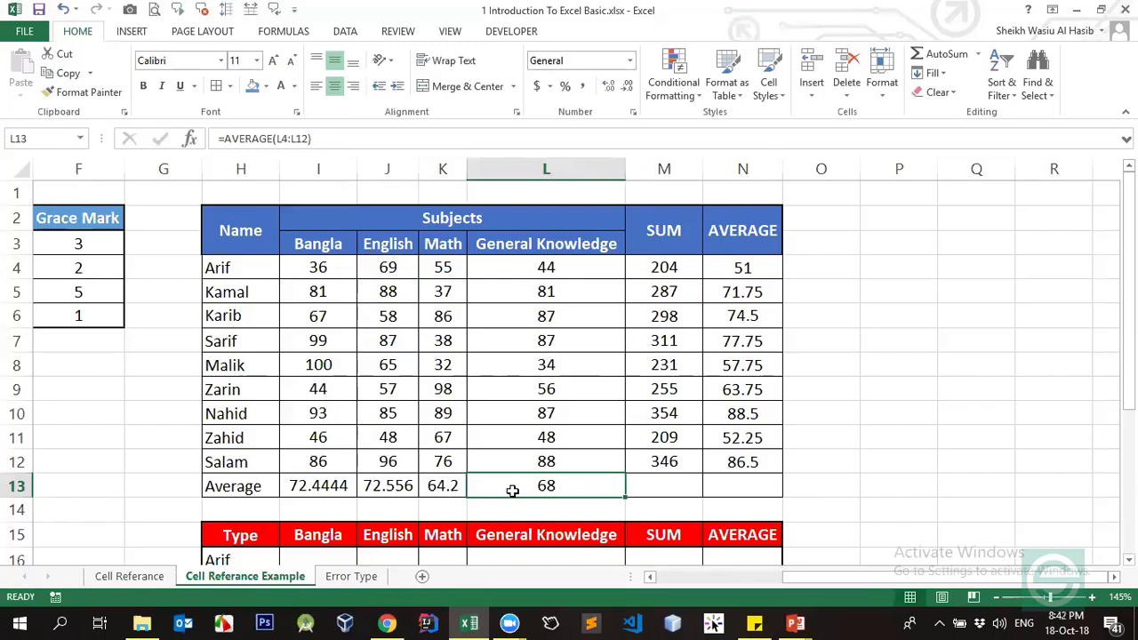
{"action": "left_click", "coordinate": [338, 485]}
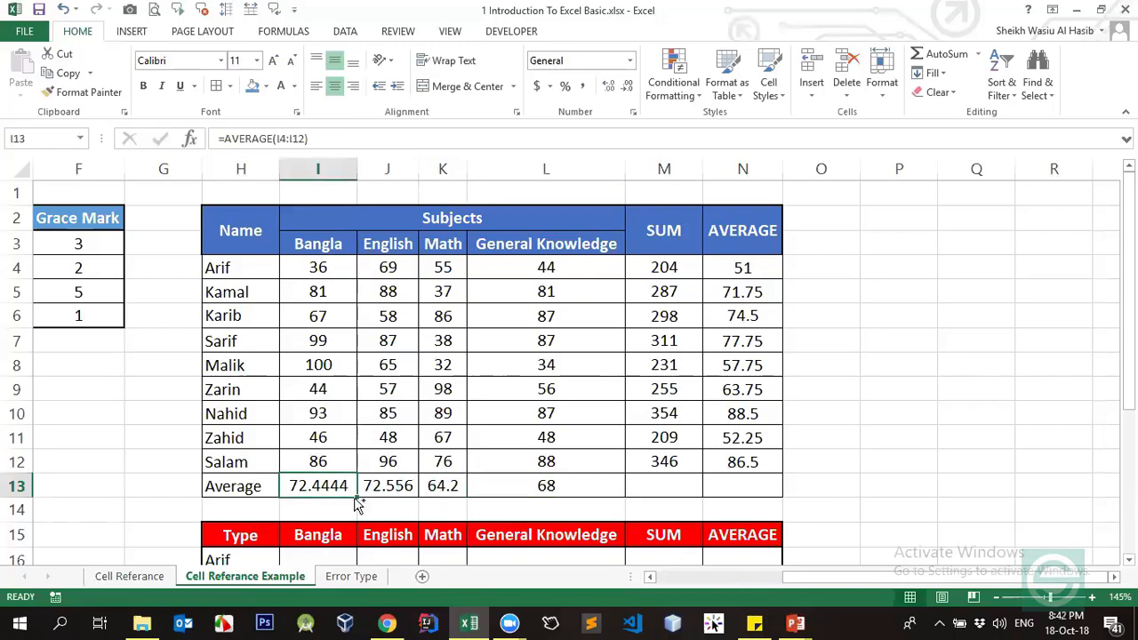
{"action": "key", "text": "ctrl+c"}
{"action": "right_click", "coordinate": [332, 481]}
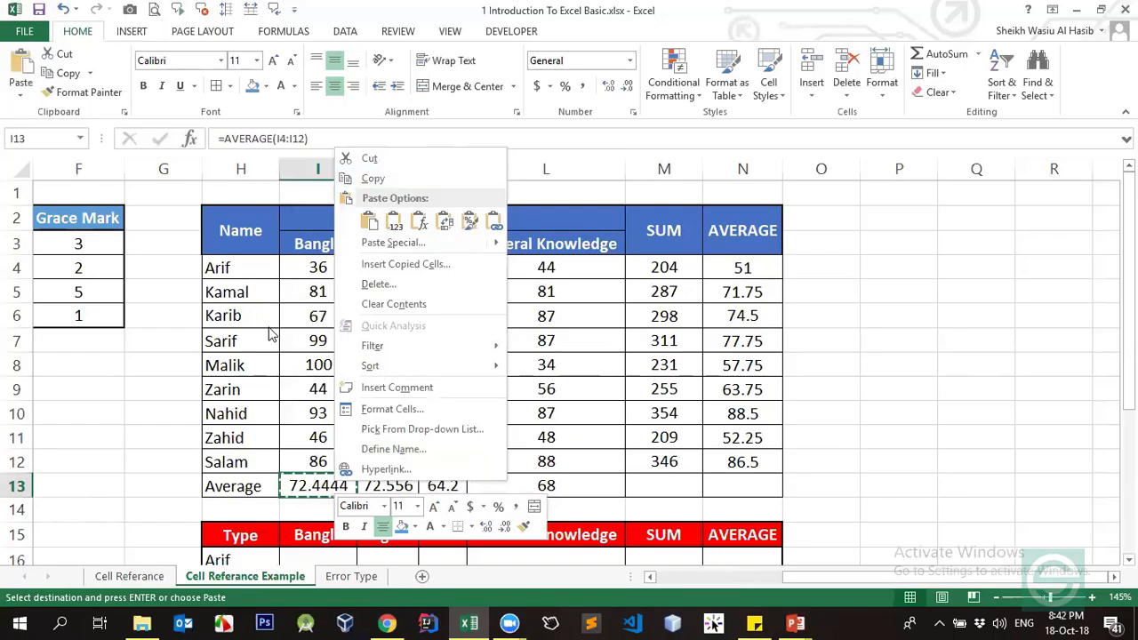
{"action": "key", "text": "Escape"}
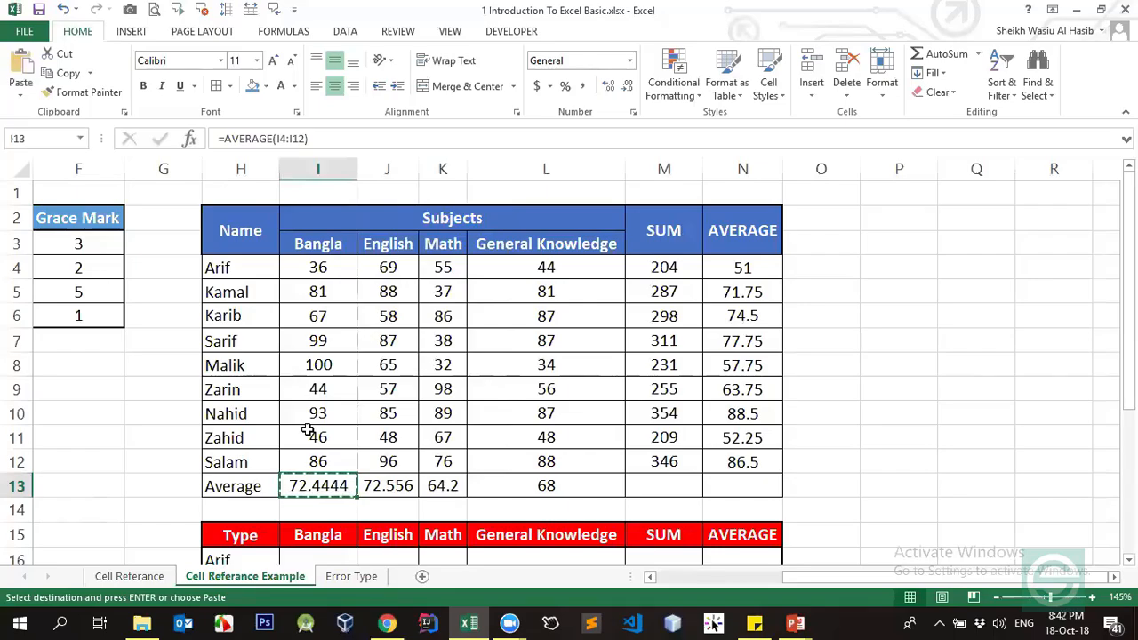
{"action": "key", "text": "Escape"}
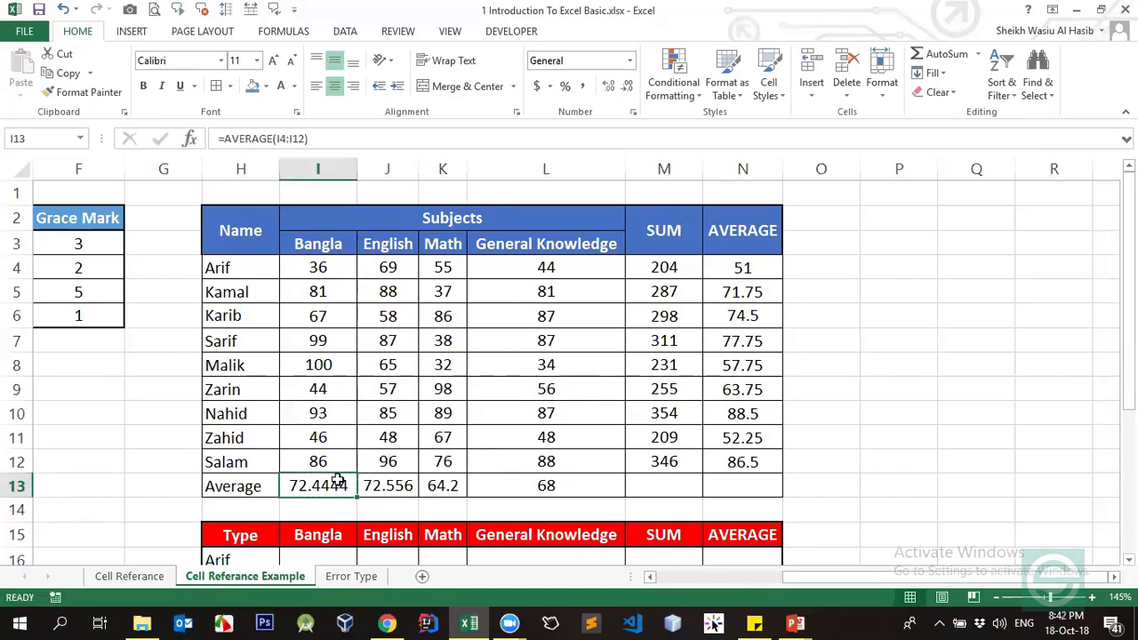
{"action": "key", "text": "alt+Tab"}
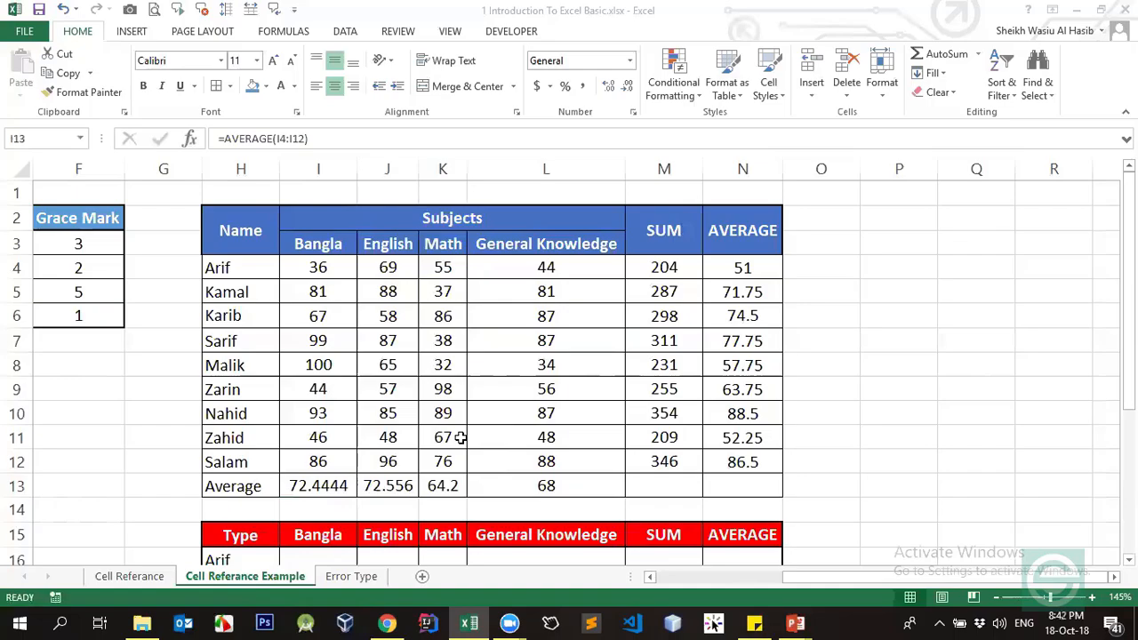
{"action": "left_click", "coordinate": [739, 269]}
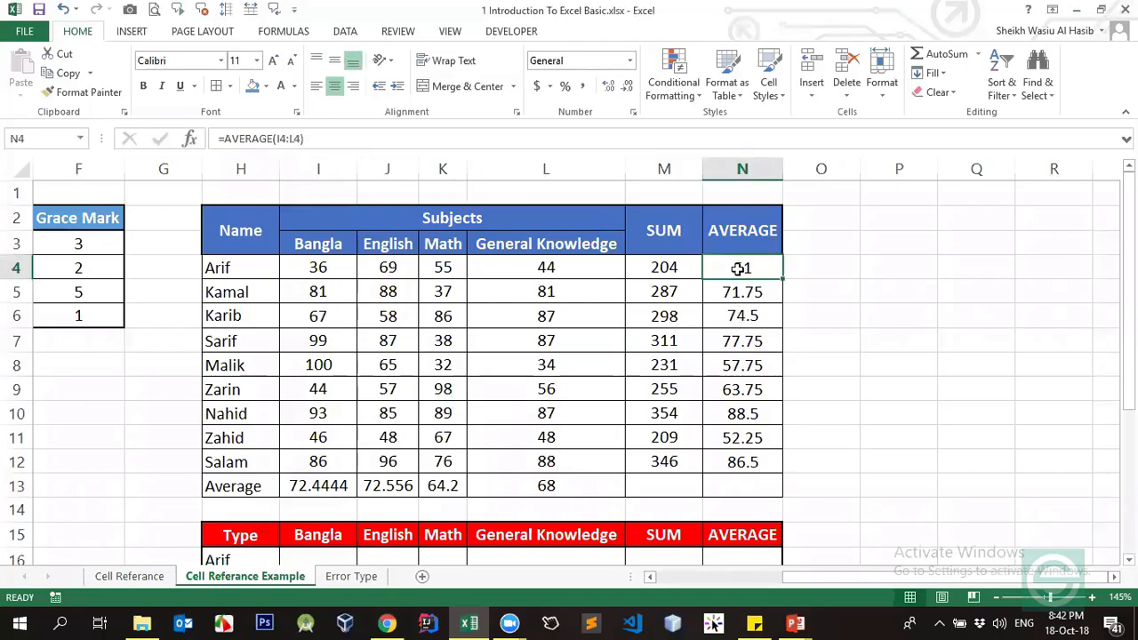